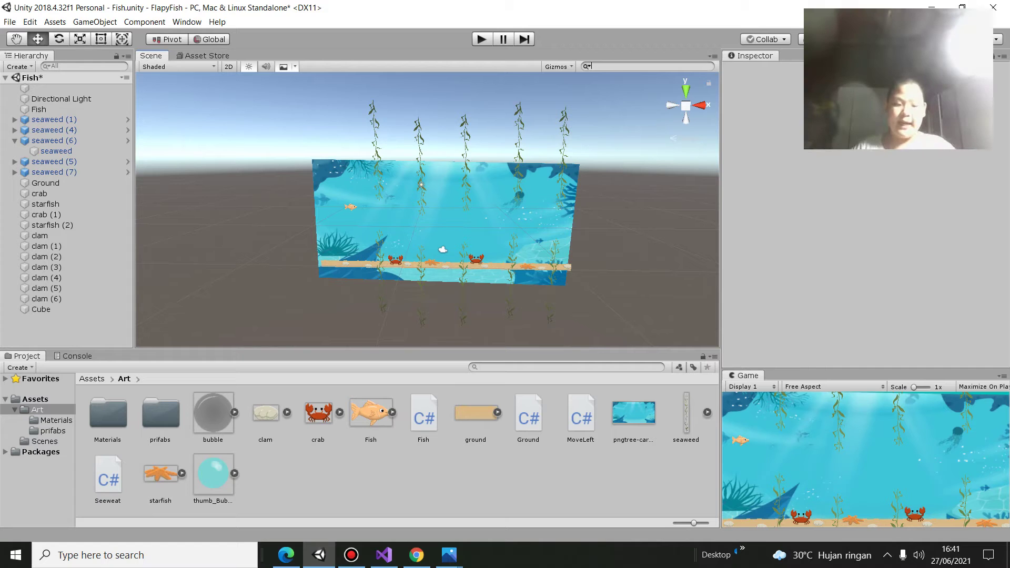
# - Test-play the game, making the fish jump four times with Space, then stop
pyautogui.scroll(2, 427, 210)
pyautogui.scroll(3, 427, 210)
pyautogui.scroll(3, 447, 282)
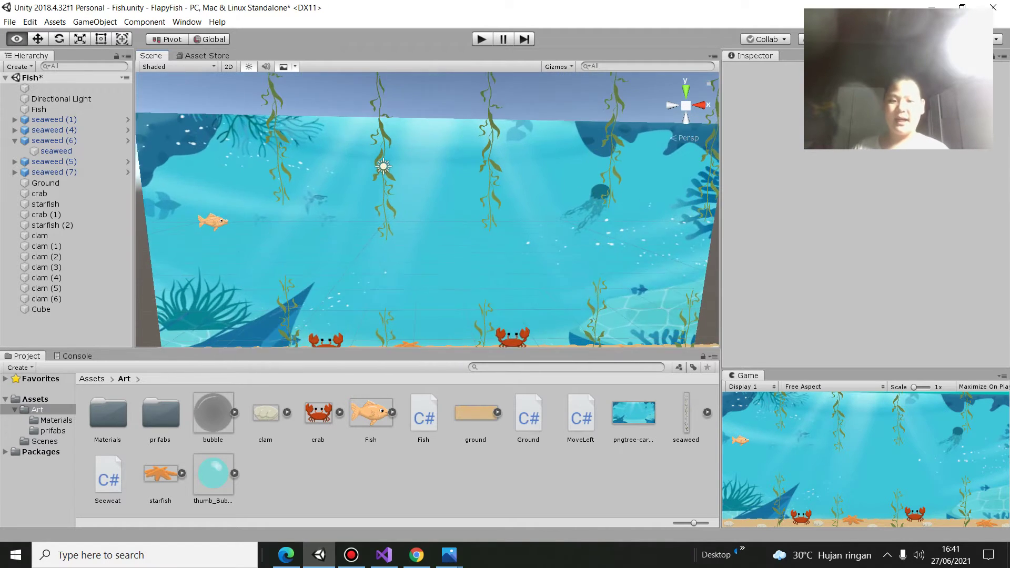
pyautogui.keyDown('alt'); pyautogui.moveTo(354, 142); pyautogui.dragTo(336, 158); pyautogui.keyUp('alt')
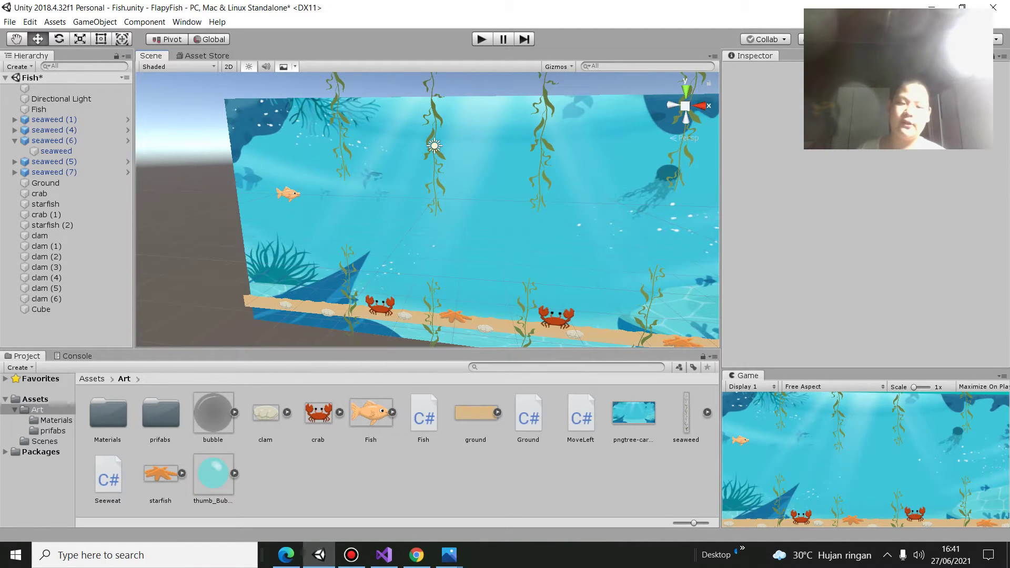
pyautogui.keyDown('alt'); pyautogui.moveTo(421, 210); pyautogui.dragTo(358, 210); pyautogui.keyUp('alt')
pyautogui.hotkey('ctrl', 'p')
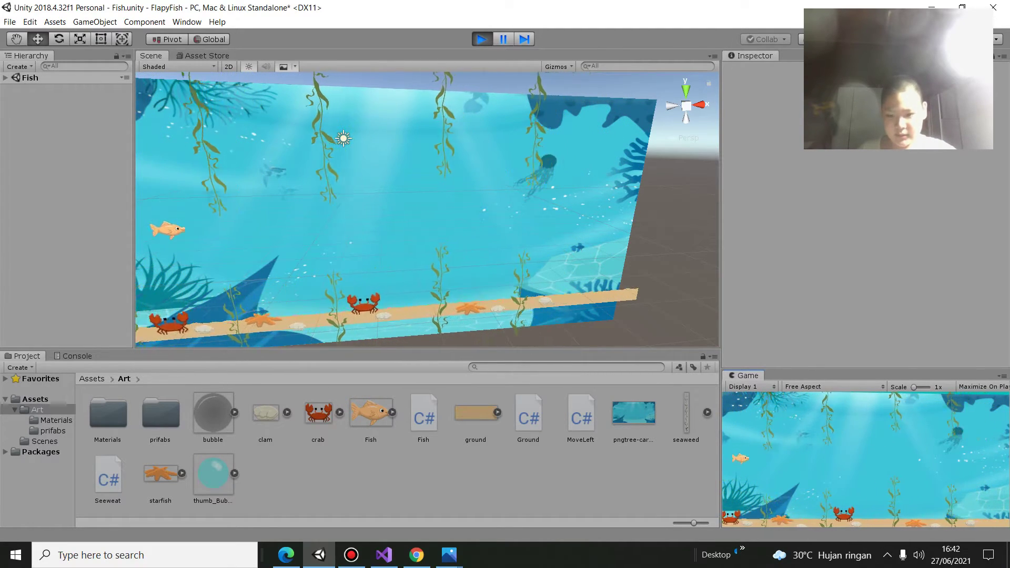
pyautogui.press('space')
pyautogui.press('space')
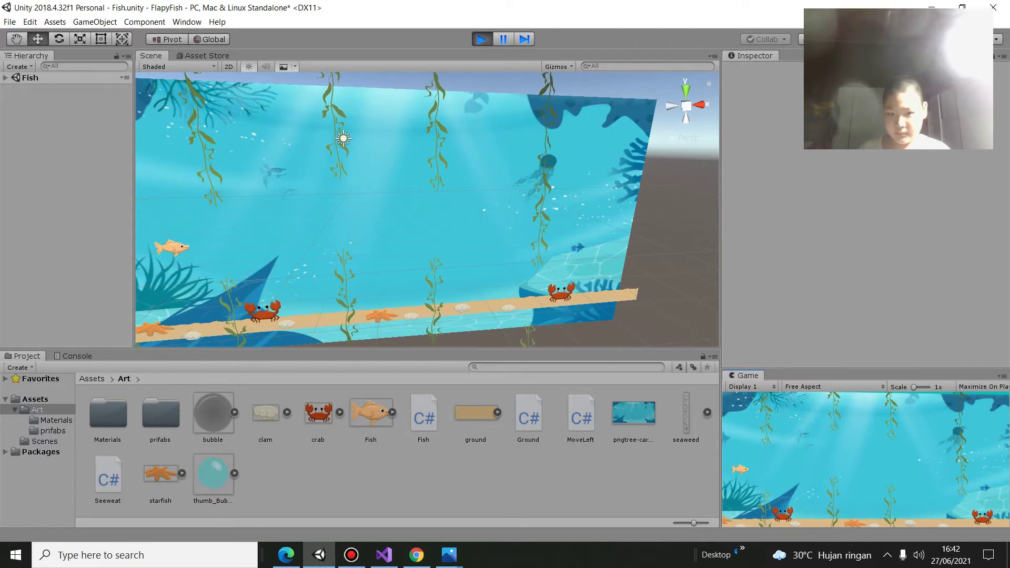
pyautogui.press('space')
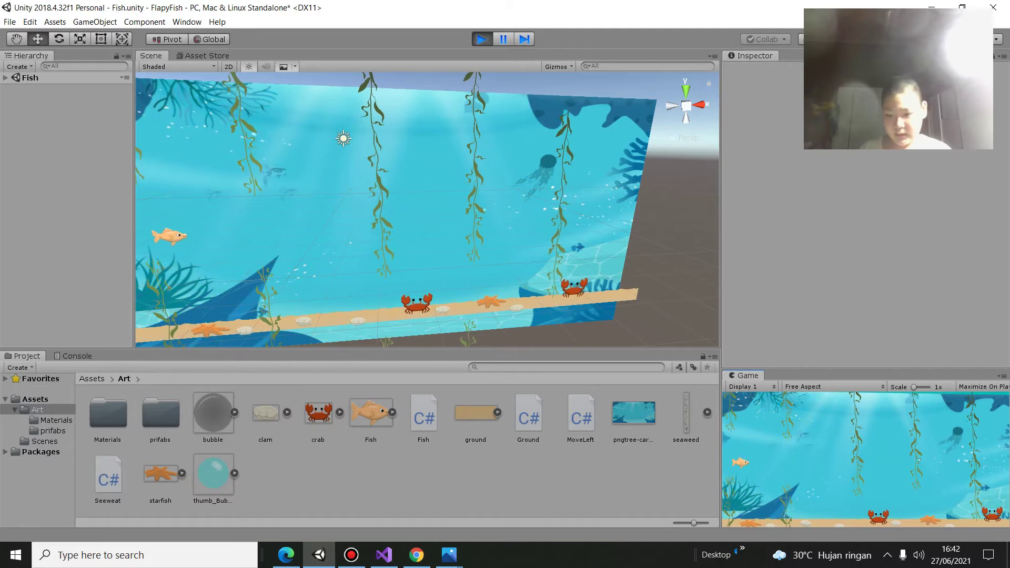
pyautogui.press('space')
pyautogui.press('space')
pyautogui.press('space')
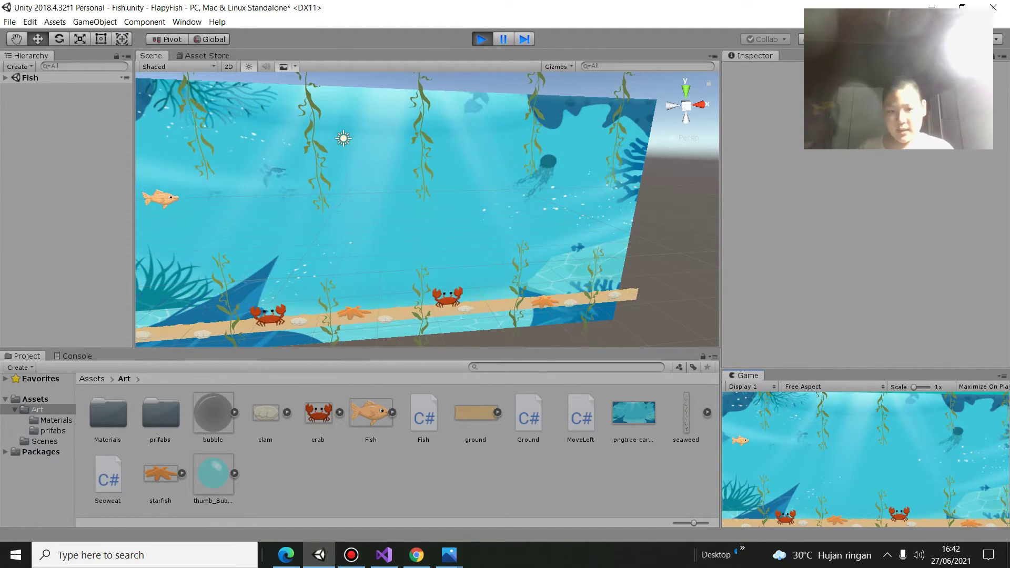
pyautogui.press('space')
pyautogui.hotkey('ctrl', 'p')
# - Select seaweed (1) through Cube and raise them slightly along Y
pyautogui.keyDown('alt'); pyautogui.moveTo(525, 289); pyautogui.dragTo(434, 290); pyautogui.keyUp('alt')
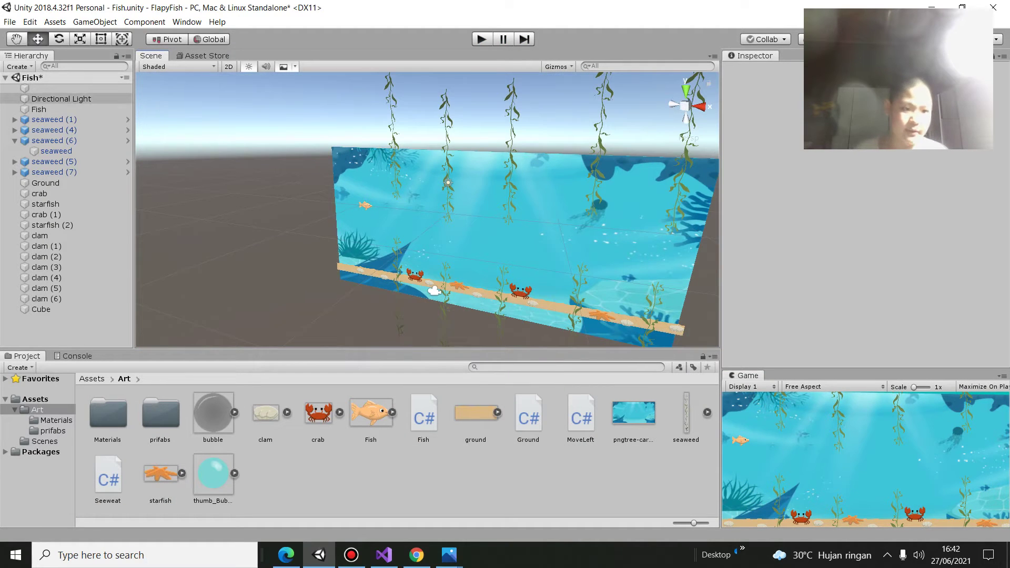
pyautogui.click(53, 120)
pyautogui.keyDown('shift'); pyautogui.click(41, 309); pyautogui.keyUp('shift')
pyautogui.keyDown('alt'); pyautogui.moveTo(433, 290); pyautogui.dragTo(416, 336); pyautogui.keyUp('alt')
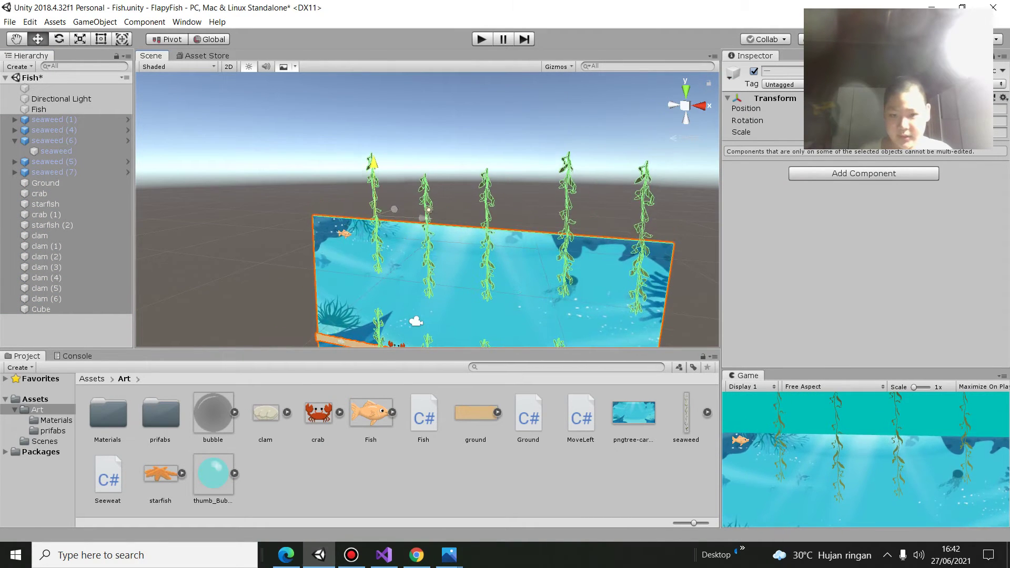
pyautogui.moveTo(373, 168); pyautogui.dragTo(372, 166)
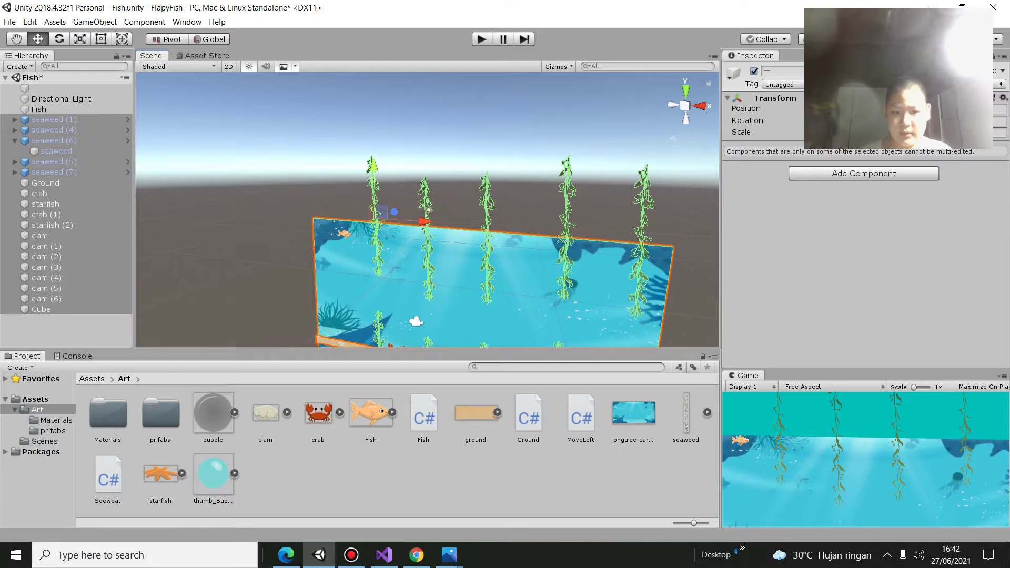
# - Select the Fish, disable its Polygon Collider 2D, and start another test play
pyautogui.click(61, 99)
pyautogui.click(38, 110)
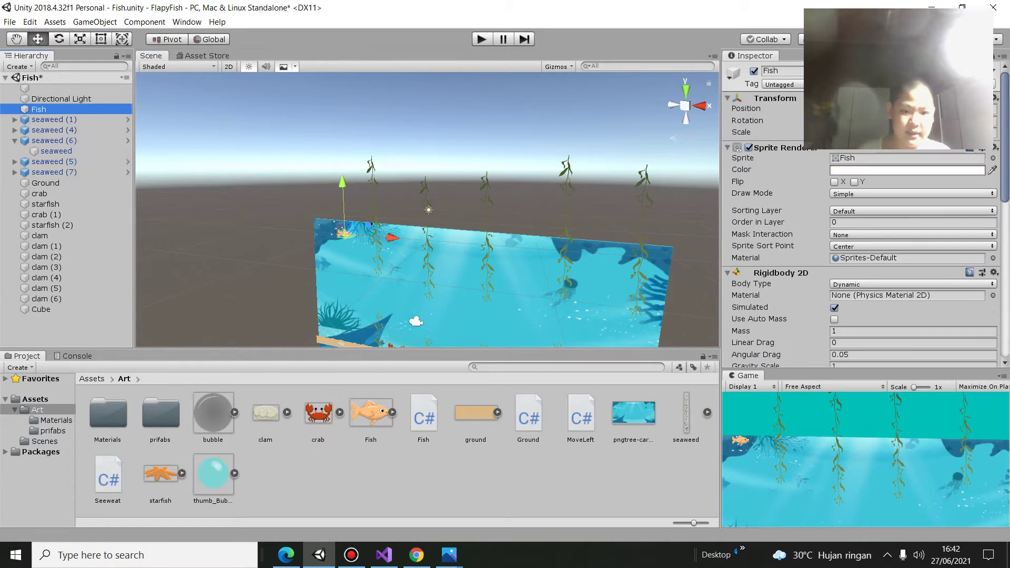
pyautogui.hotkey('ctrl', 'p')
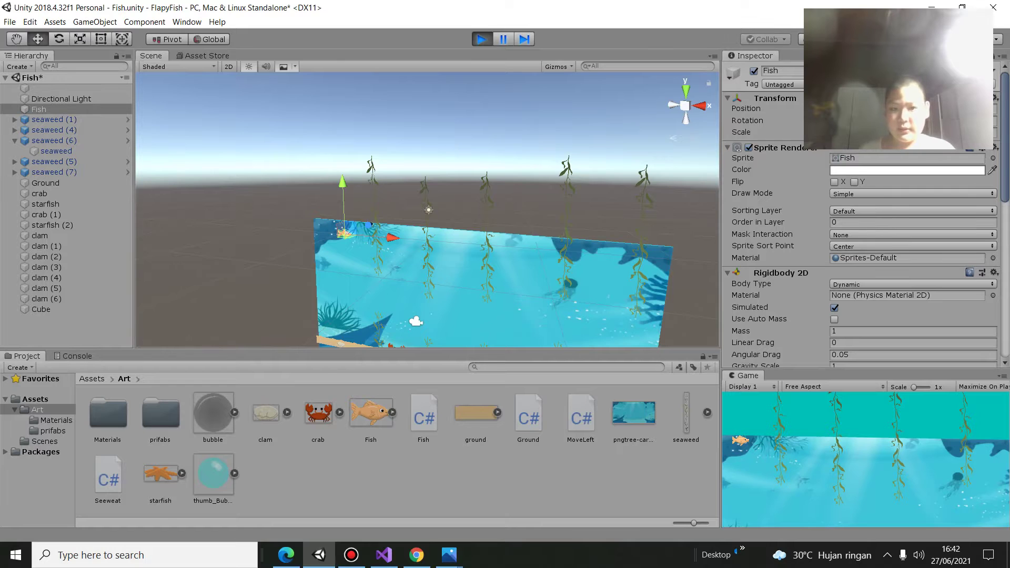
pyautogui.hotkey('ctrl', 'p')
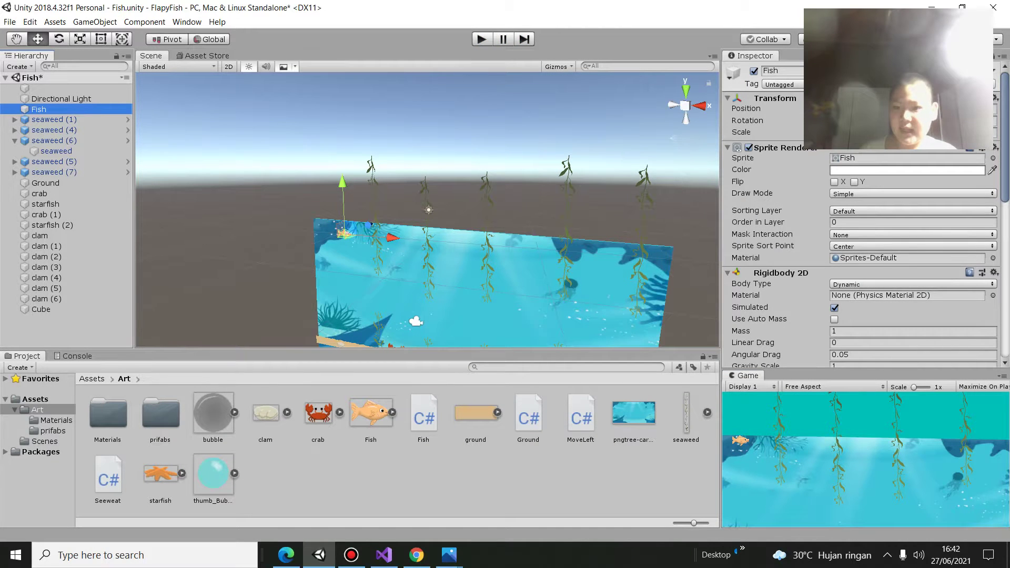
pyautogui.scroll(-5, 862, 237)
pyautogui.click(748, 243)
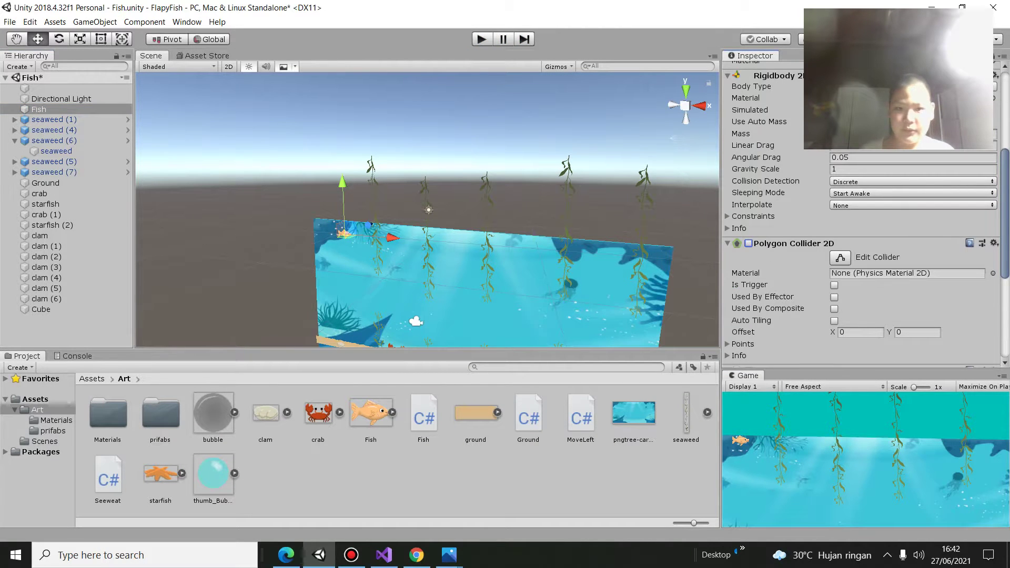
pyautogui.hotkey('ctrl', 'p')
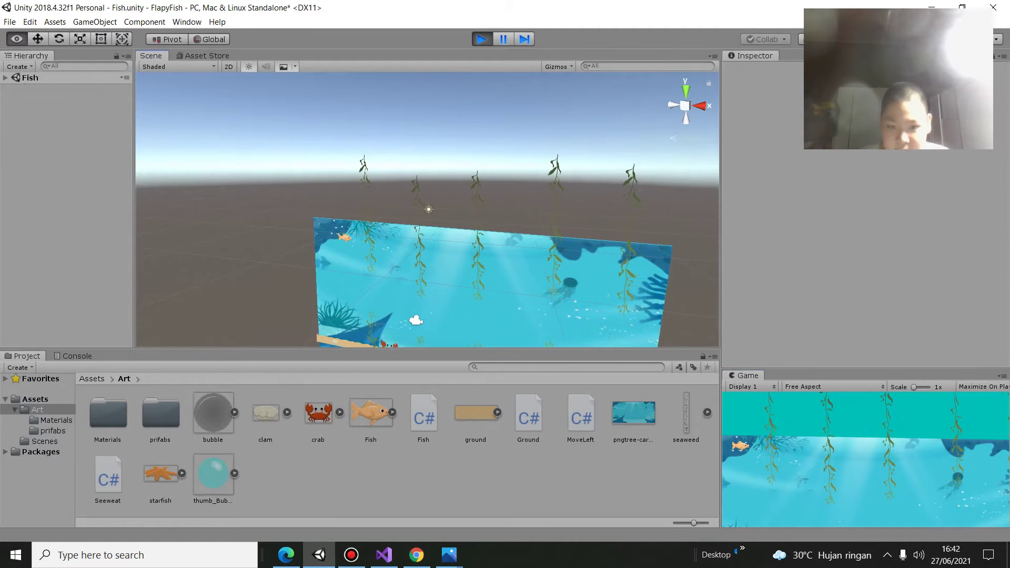
# - Stop the test play and deactivate the Fish object in the Inspector
pyautogui.moveTo(426, 263); pyautogui.dragTo(426, 241, button='right')
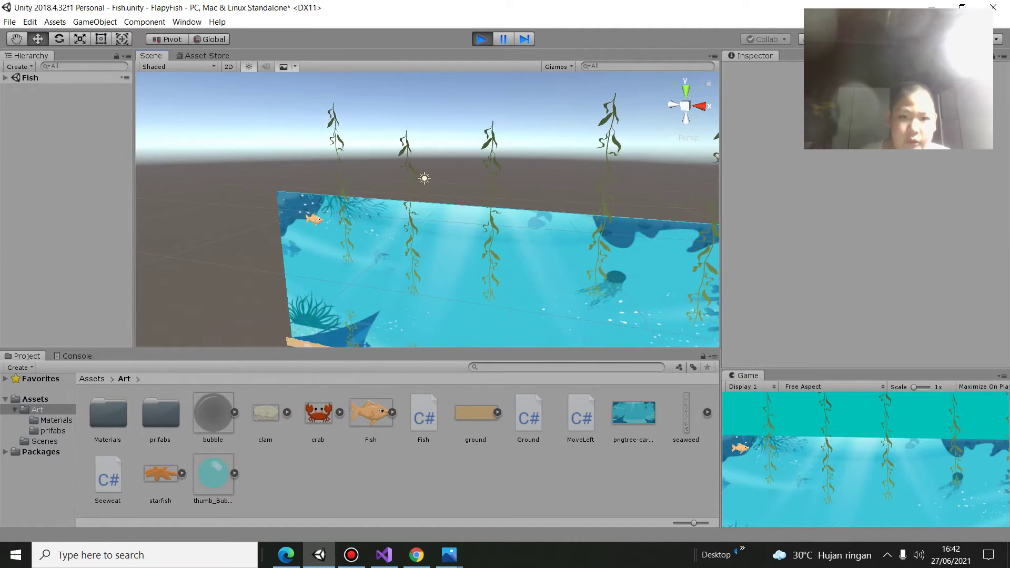
pyautogui.hotkey('ctrl', 'p')
pyautogui.click(38, 109)
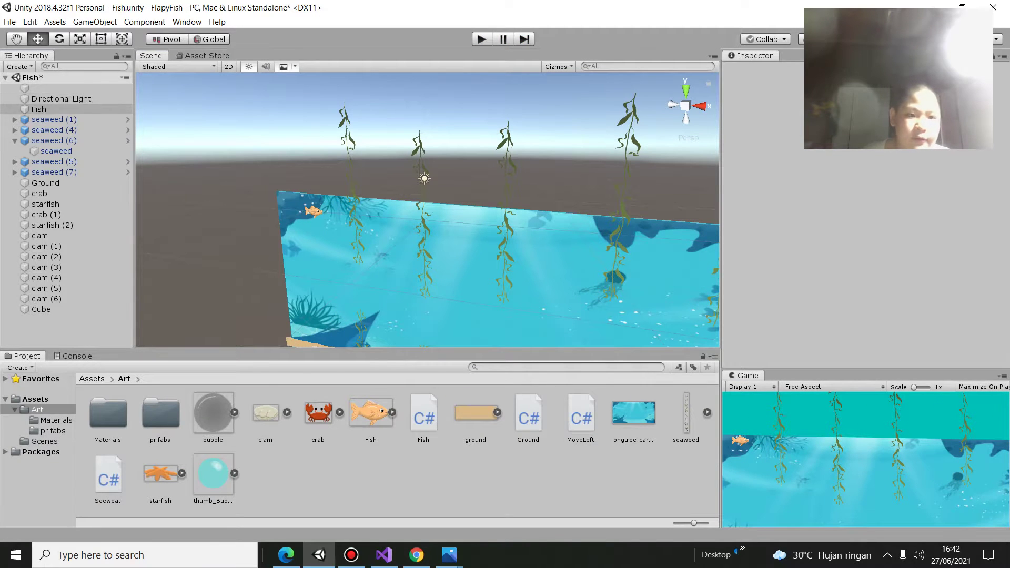
pyautogui.click(753, 71)
pyautogui.scroll(-5, 862, 210)
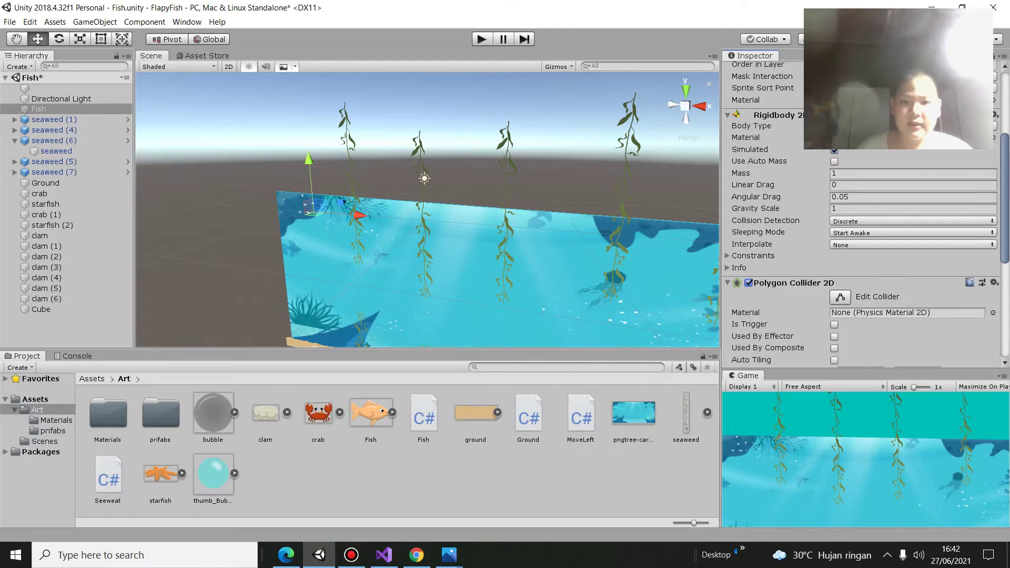
# - Test-play the game without the fish, then stop and switch to Visual Studio
pyautogui.hotkey('ctrl', 'p')
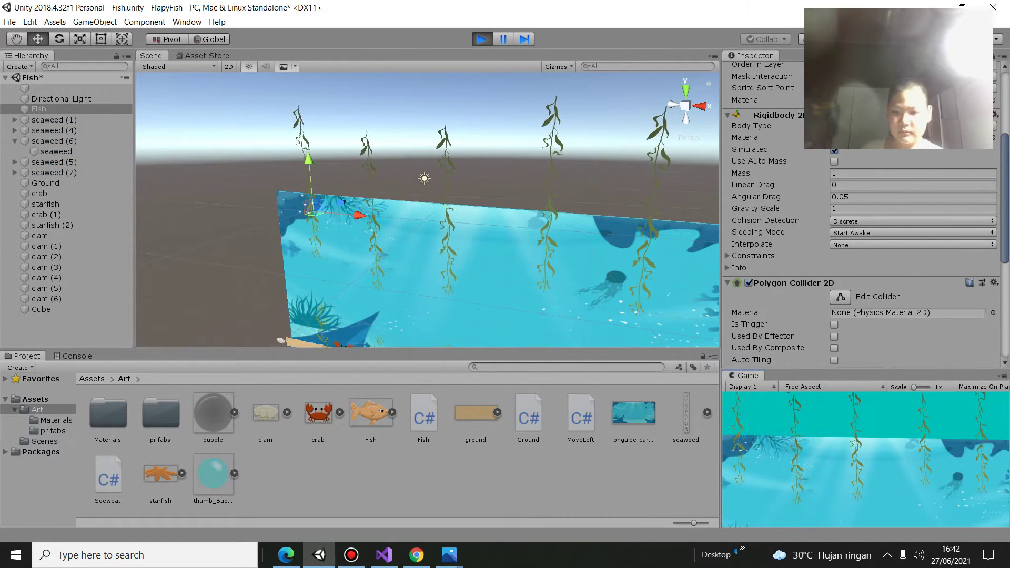
pyautogui.keyDown('alt'); pyautogui.moveTo(426, 210); pyautogui.dragTo(368, 210); pyautogui.keyUp('alt')
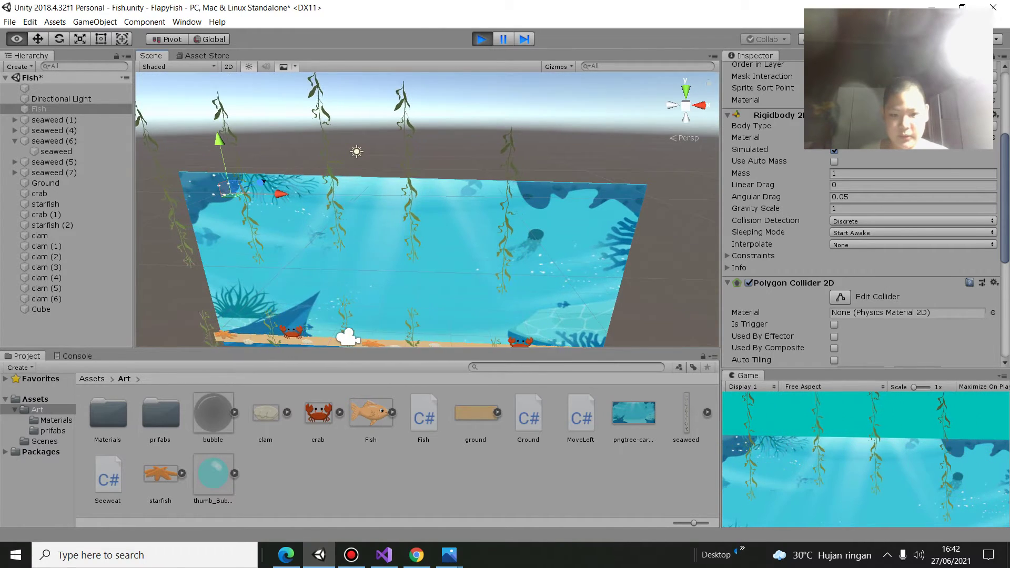
pyautogui.keyDown('alt'); pyautogui.moveTo(368, 211); pyautogui.dragTo(379, 210); pyautogui.keyUp('alt')
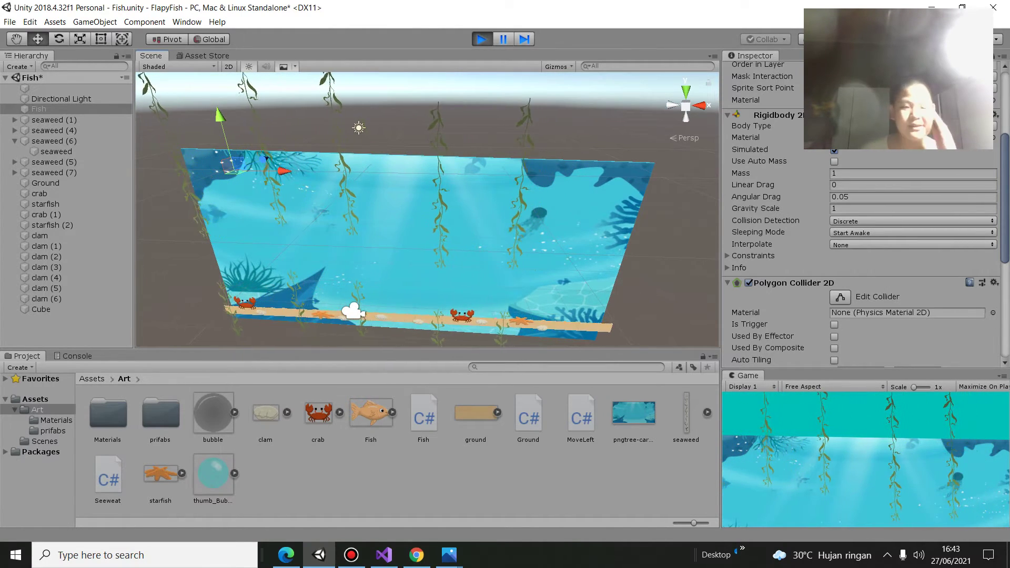
pyautogui.hotkey('ctrl', 'p')
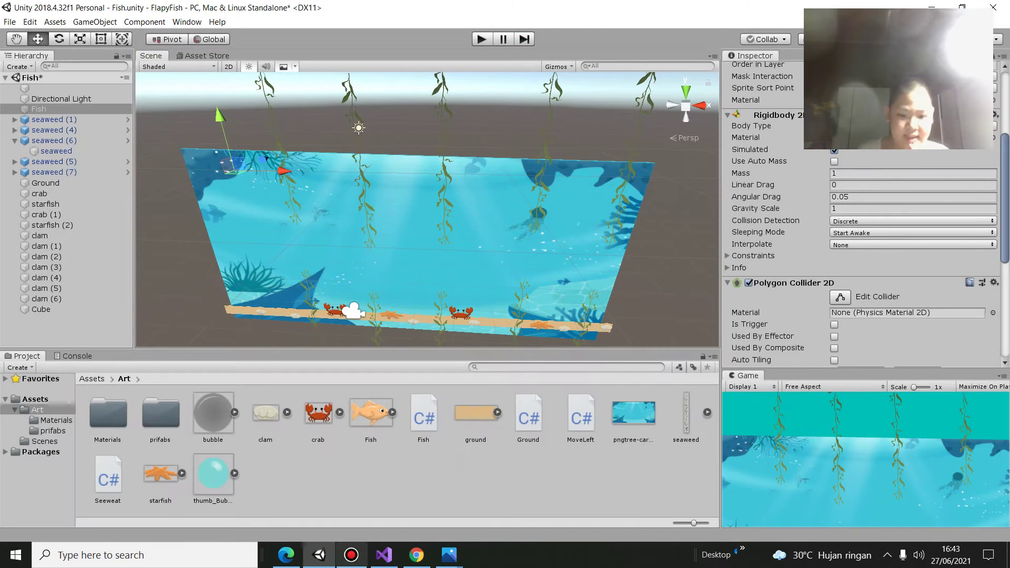
pyautogui.click(384, 554)
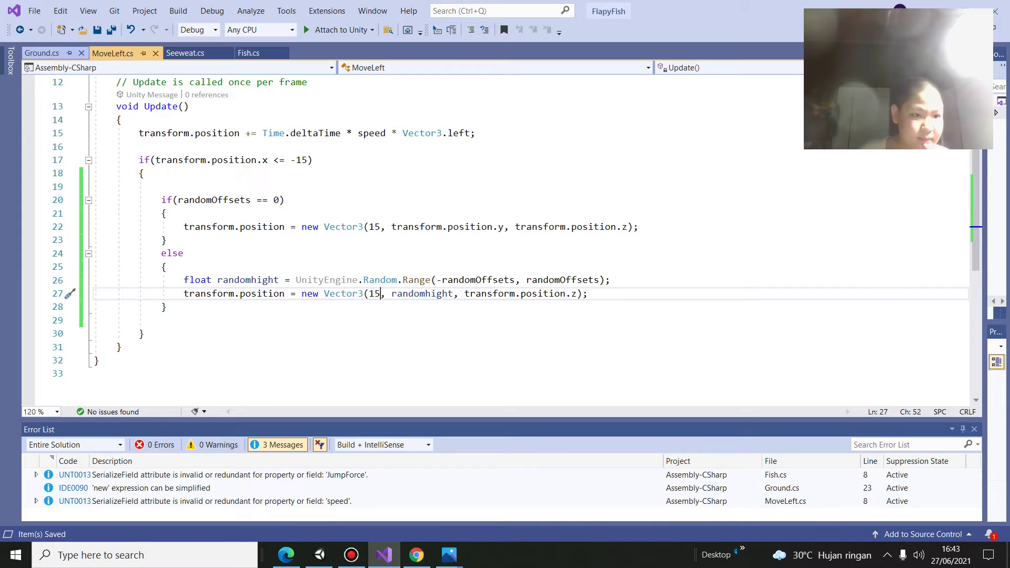
# - In Fish.cs line 20, change the height limits from 10 to 3 and -4 to -0.2
pyautogui.click(248, 53)
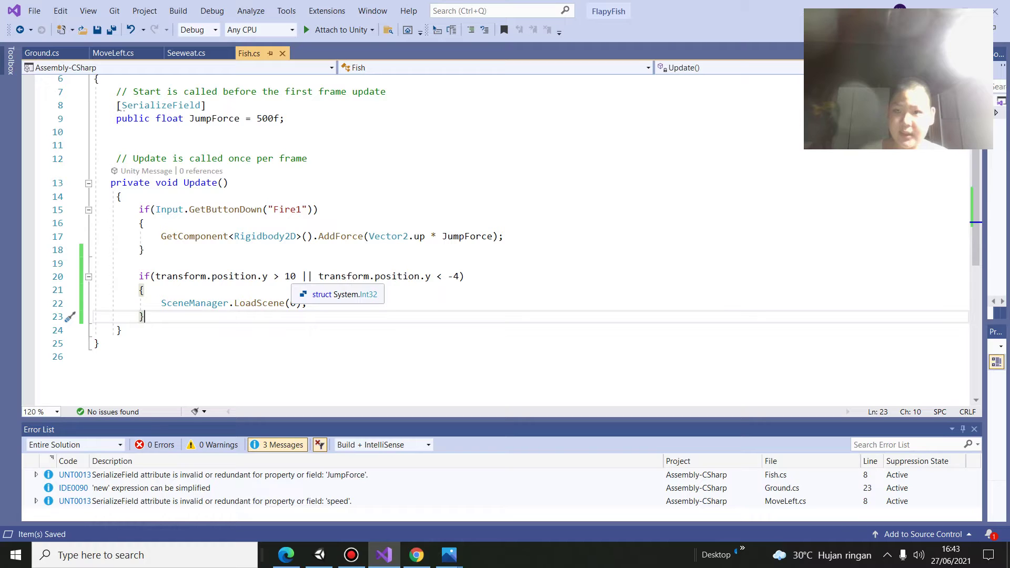
pyautogui.click(296, 276)
pyautogui.press('BackSpace')
pyautogui.press('BackSpace')
pyautogui.write('3')
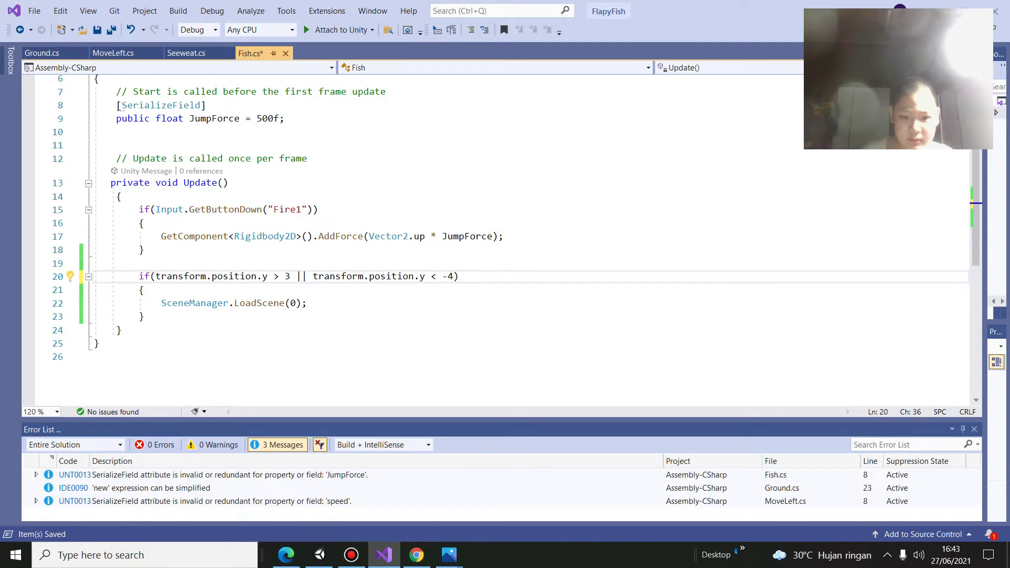
pyautogui.click(453, 276)
pyautogui.press('BackSpace')
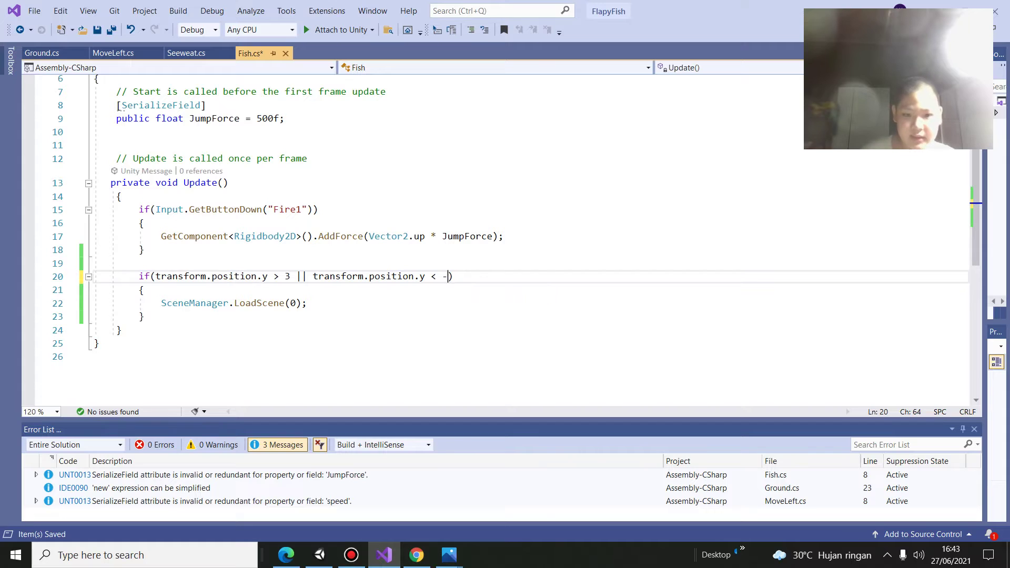
pyautogui.write('0.')
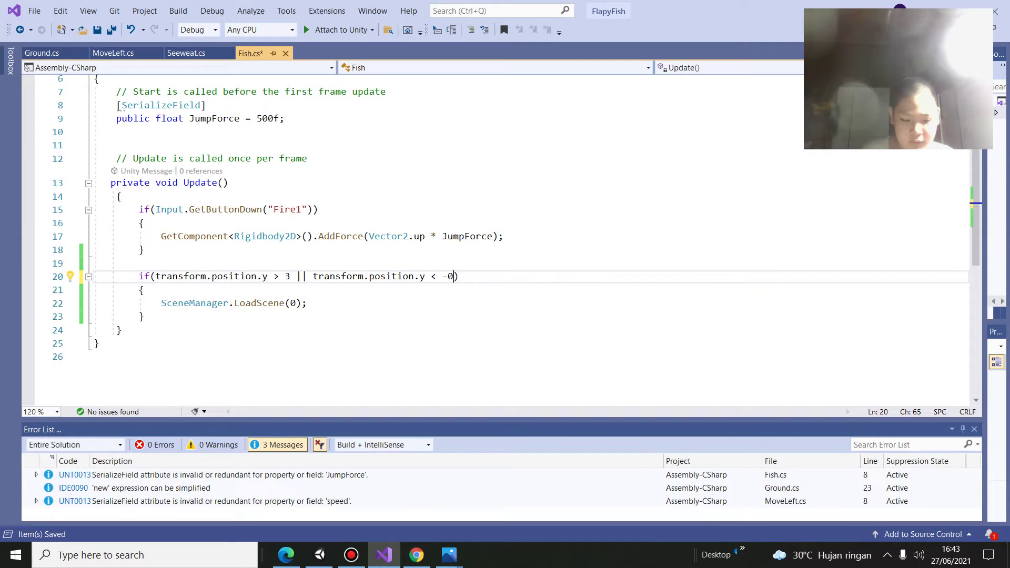
pyautogui.write('2')
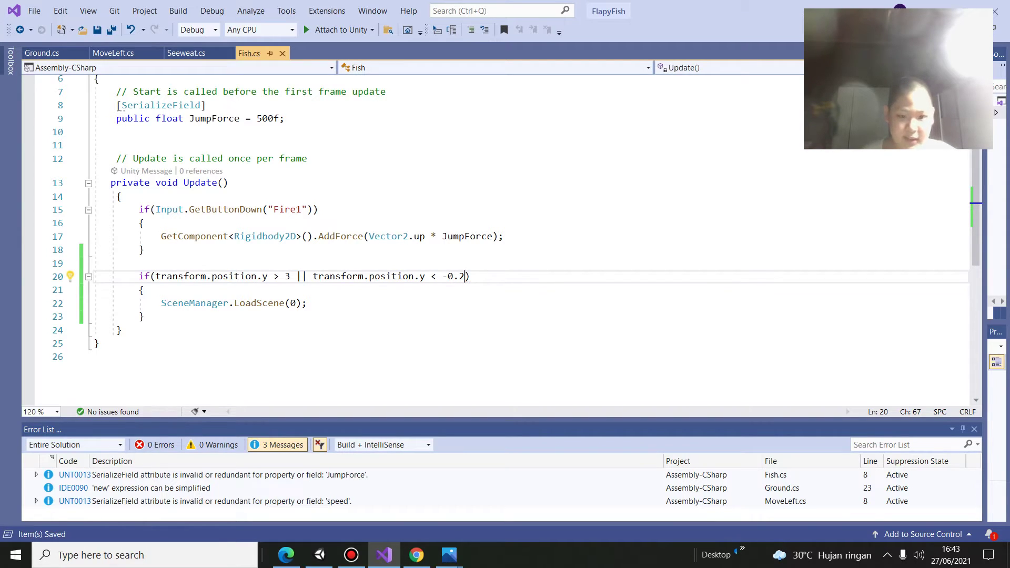
pyautogui.hotkey('alt', 'Tab')
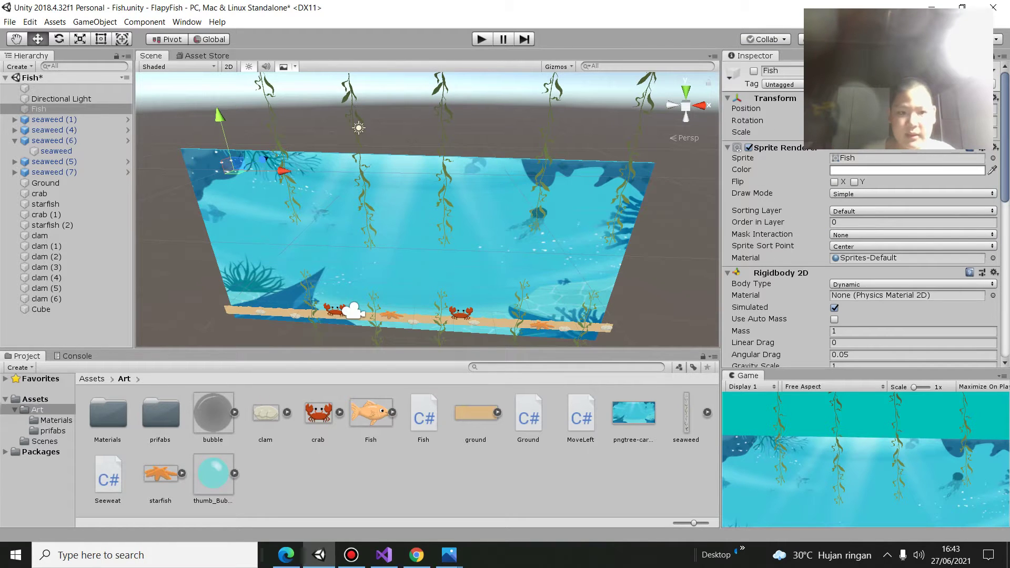
# - Drag the fish lower in the Scene view, then return to Fish.cs in Visual Studio
pyautogui.moveTo(219, 113)
pyautogui.mouseDown()
pyautogui.moveTo(228, 152)
pyautogui.moveTo(212, 84)
pyautogui.mouseUp()
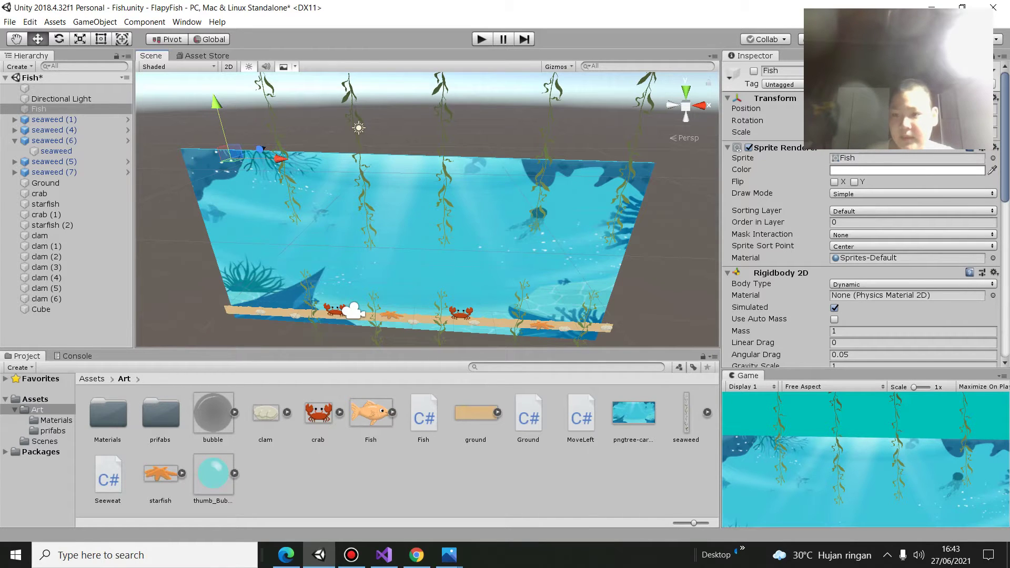
pyautogui.click(383, 554)
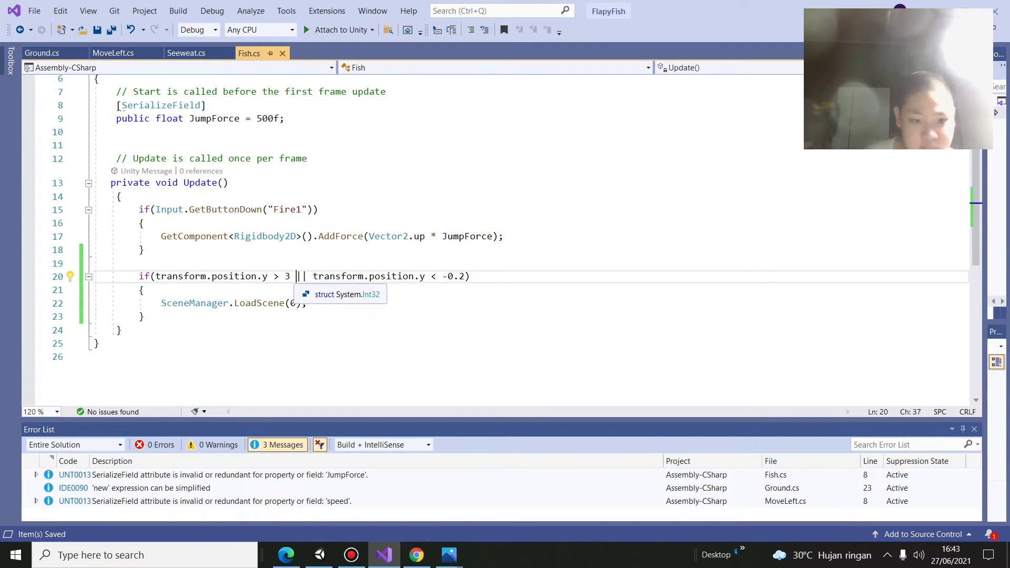
# - Replace the upper height limit 3 with 0.86 on line 20 and save Fish.cs
pyautogui.click(291, 276)
pyautogui.press('BackSpace')
pyautogui.write('0.86')
pyautogui.hotkey('ctrl', 's')
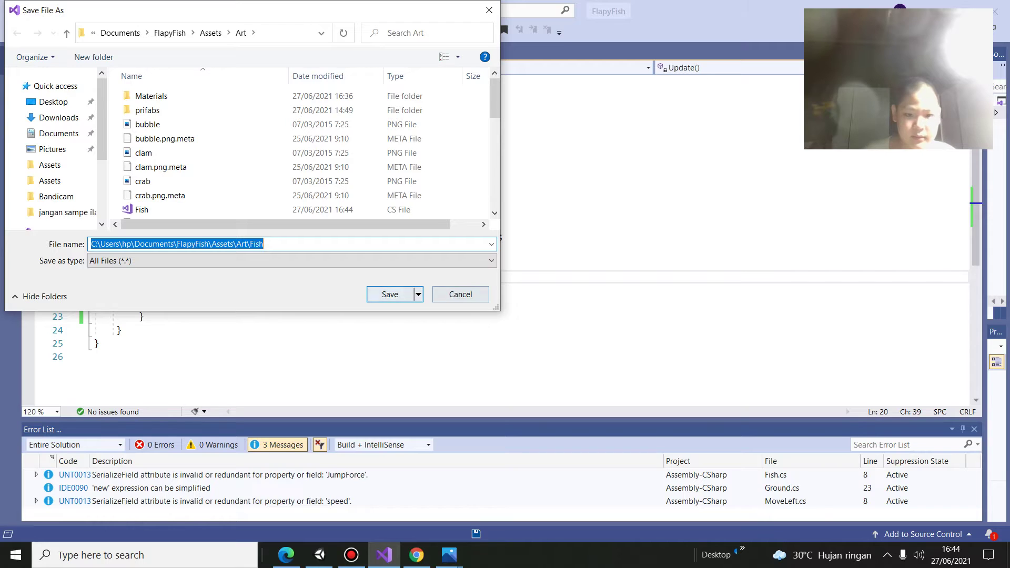
pyautogui.press('Return')
pyautogui.hotkey('alt', 'Tab')
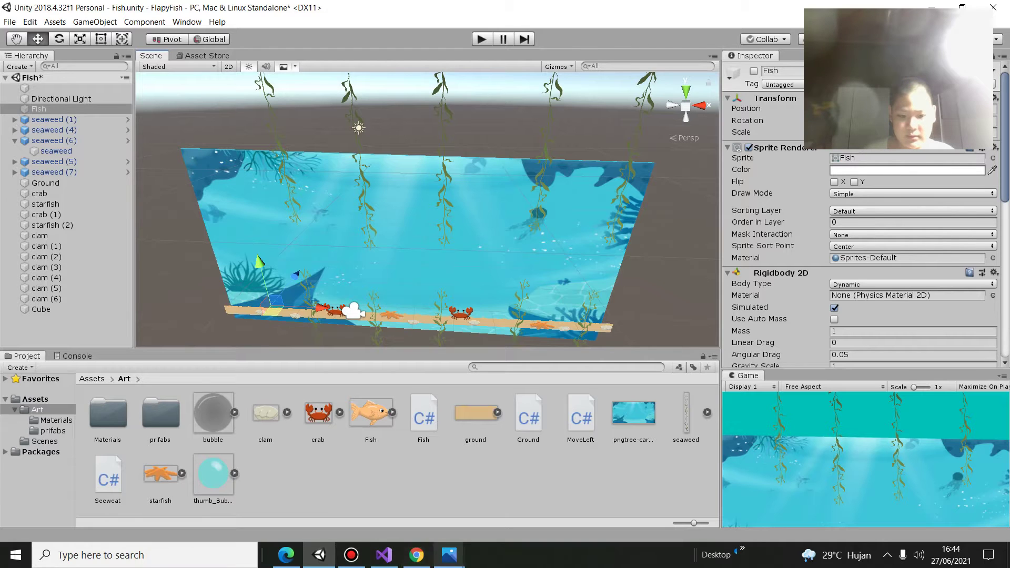
# - Orbit and zoom the Scene view toward the aquarium, then return to Fish.cs
pyautogui.moveTo(384, 554)
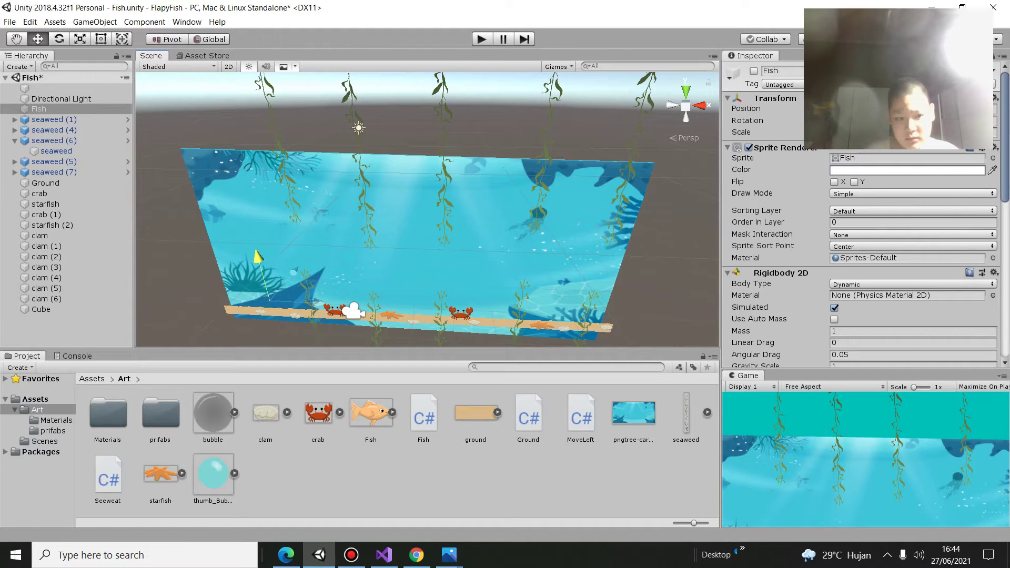
pyautogui.moveTo(421, 210)
pyautogui.keyDown('alt'); pyautogui.mouseDown()
pyautogui.moveTo(368, 221)
pyautogui.moveTo(431, 211)
pyautogui.mouseUp(); pyautogui.keyUp('alt')
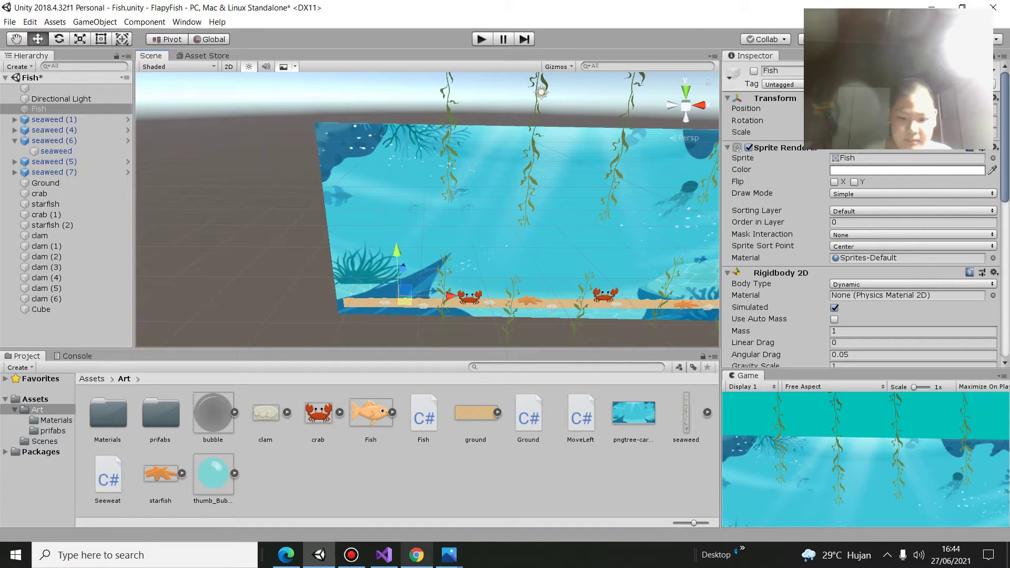
pyautogui.click(384, 555)
# - Change the lower height limit on line 20 from -0.2 to -12.26 and save
pyautogui.press('End')
pyautogui.press('Left')
pyautogui.press('BackSpace')
pyautogui.press('BackSpace')
pyautogui.press('BackSpace')
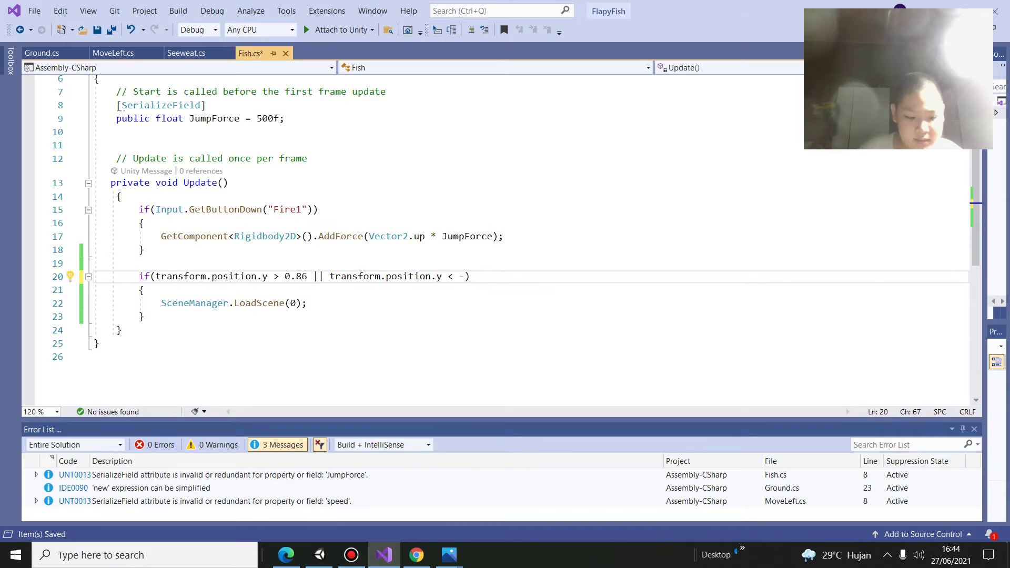
pyautogui.write('12.2')
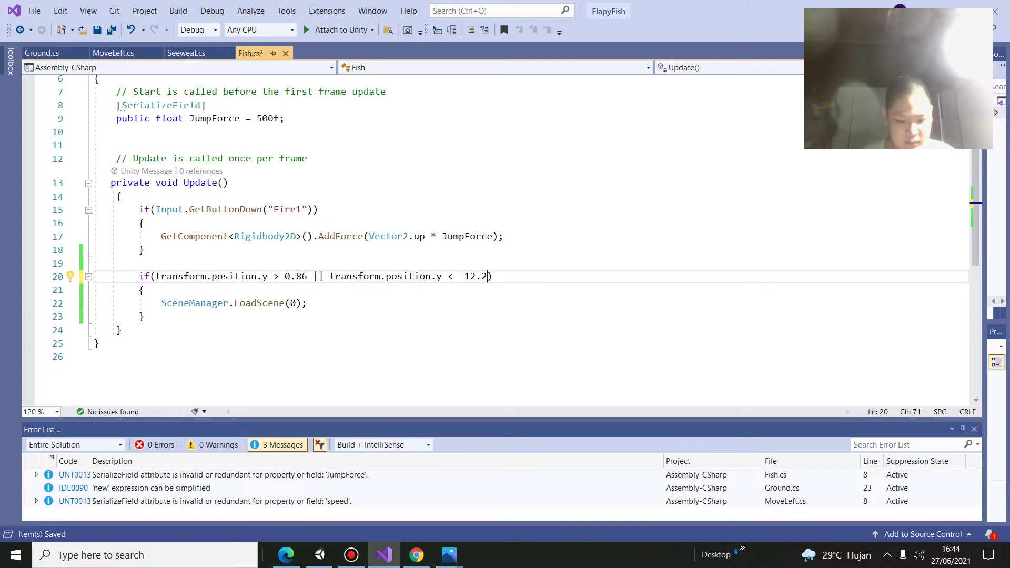
pyautogui.write('6')
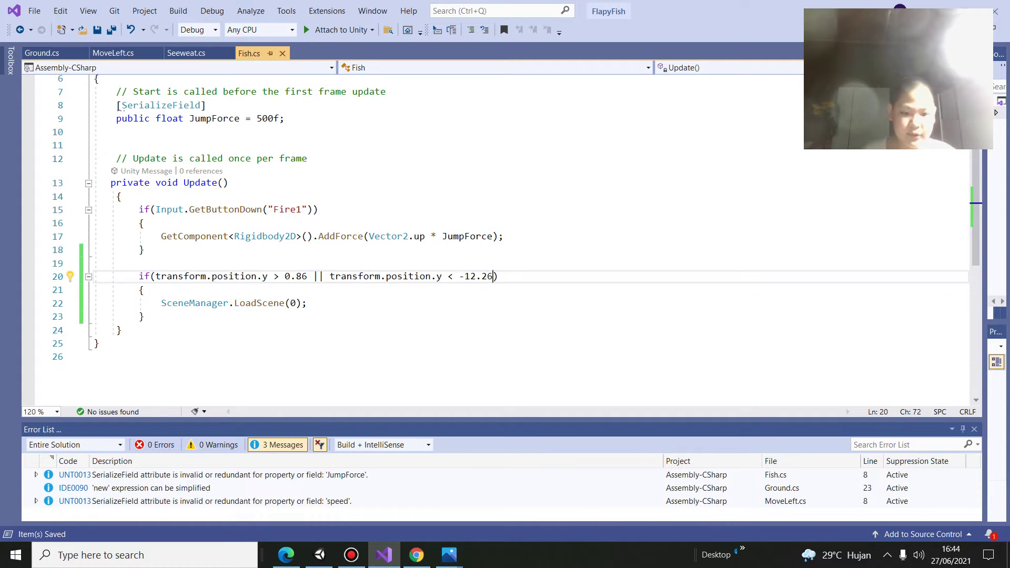
pyautogui.click(319, 554)
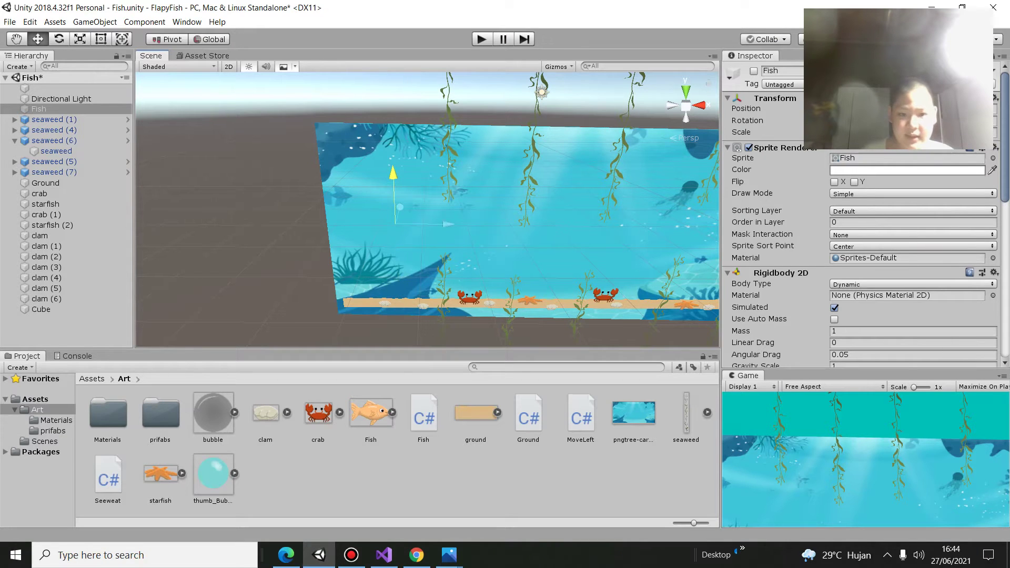
# - Re-enable the Fish object, nudge it up slightly, and run a test play
pyautogui.hotkey('alt', 'shift', 'a')
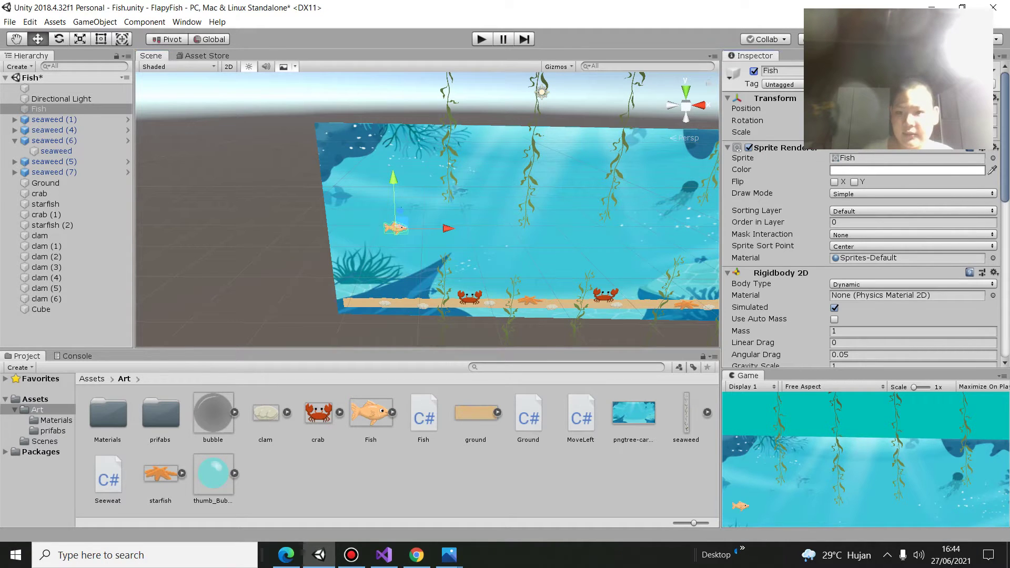
pyautogui.moveTo(393, 178); pyautogui.dragTo(392, 176)
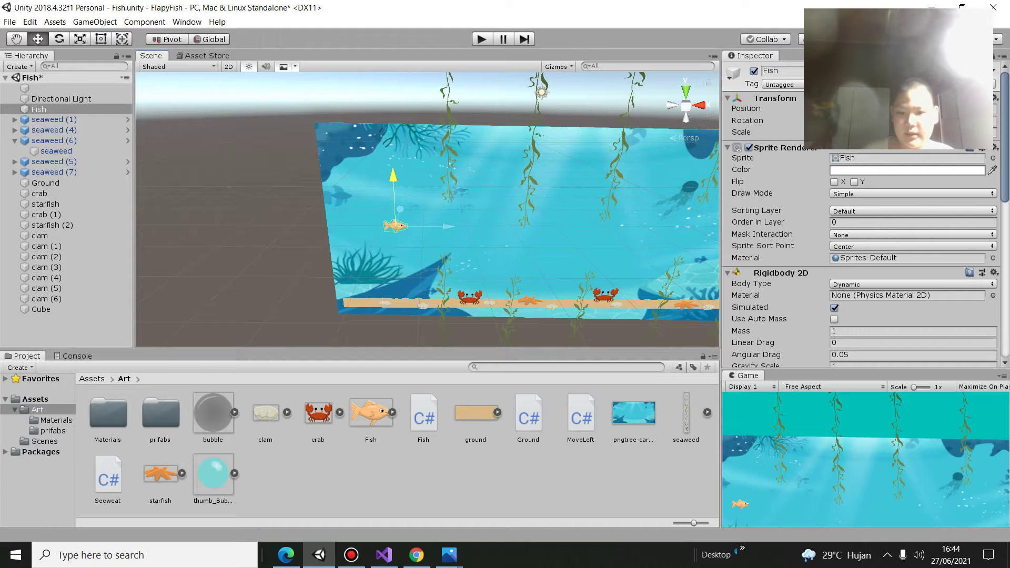
pyautogui.hotkey('ctrl', 'p')
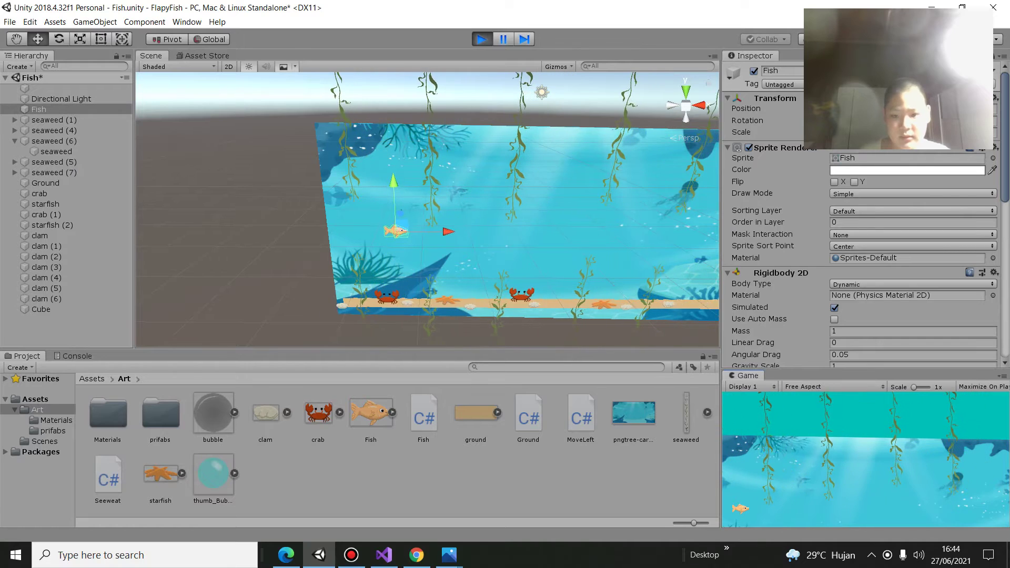
pyautogui.moveTo(421, 210)
pyautogui.keyDown('alt'); pyautogui.mouseDown()
pyautogui.moveTo(400, 200)
pyautogui.moveTo(473, 210)
pyautogui.mouseUp(); pyautogui.keyUp('alt')
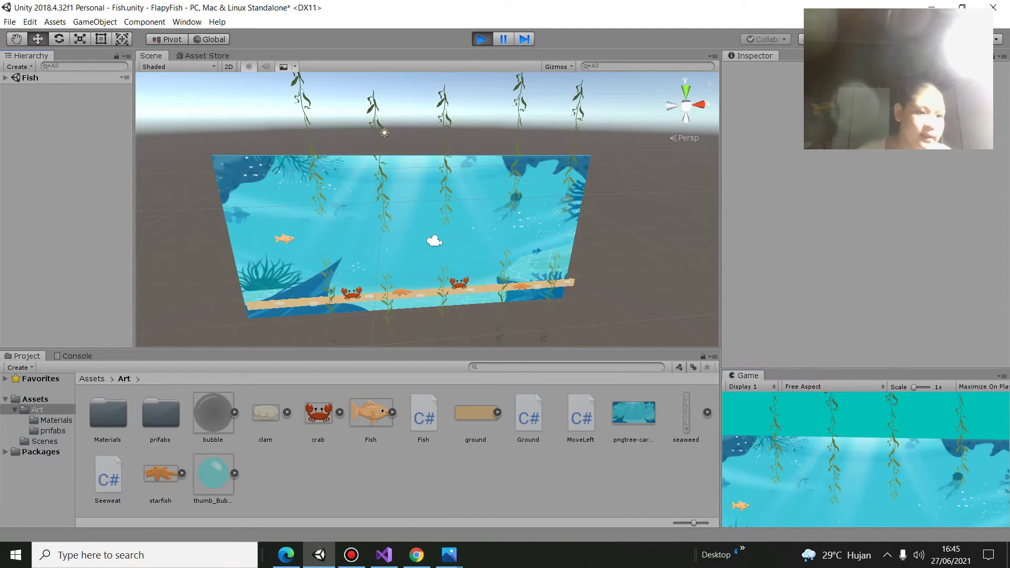
pyautogui.hotkey('ctrl', 'p')
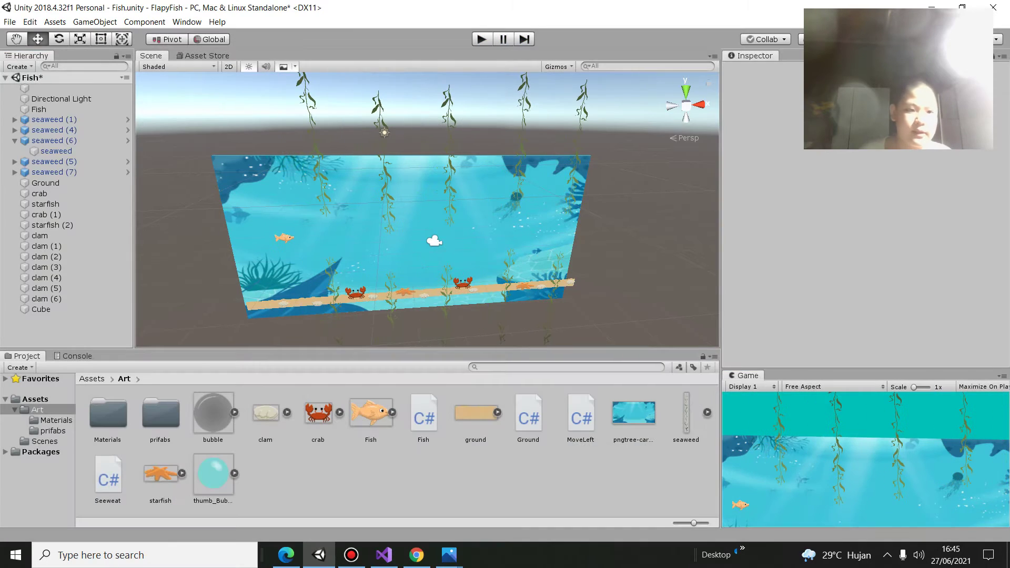
# - Disable the Fish's Polygon Collider 2D and test-play the game again
pyautogui.click(39, 108)
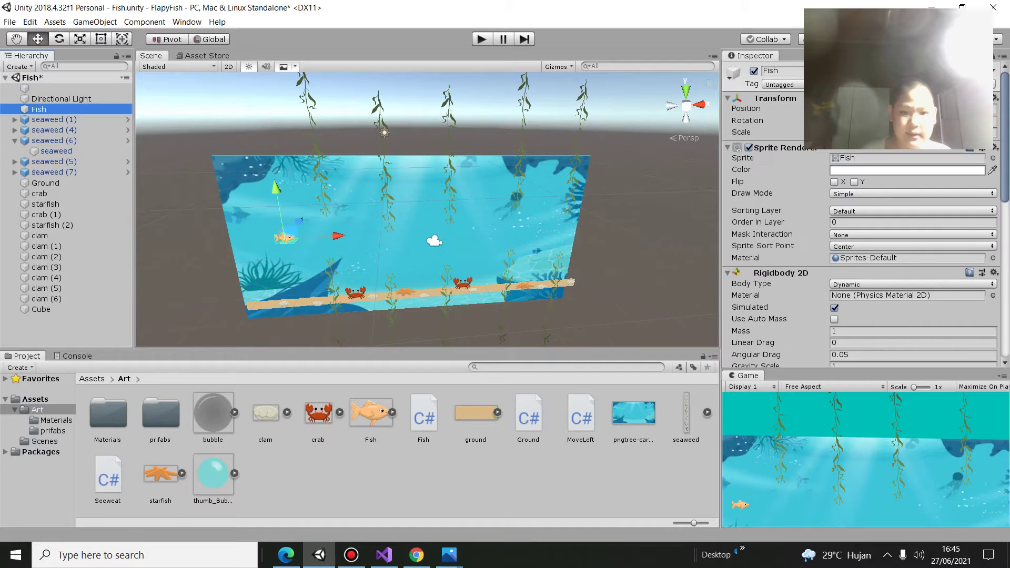
pyautogui.scroll(-5, 859, 237)
pyautogui.scroll(-5, 860, 237)
pyautogui.scroll(5, 860, 236)
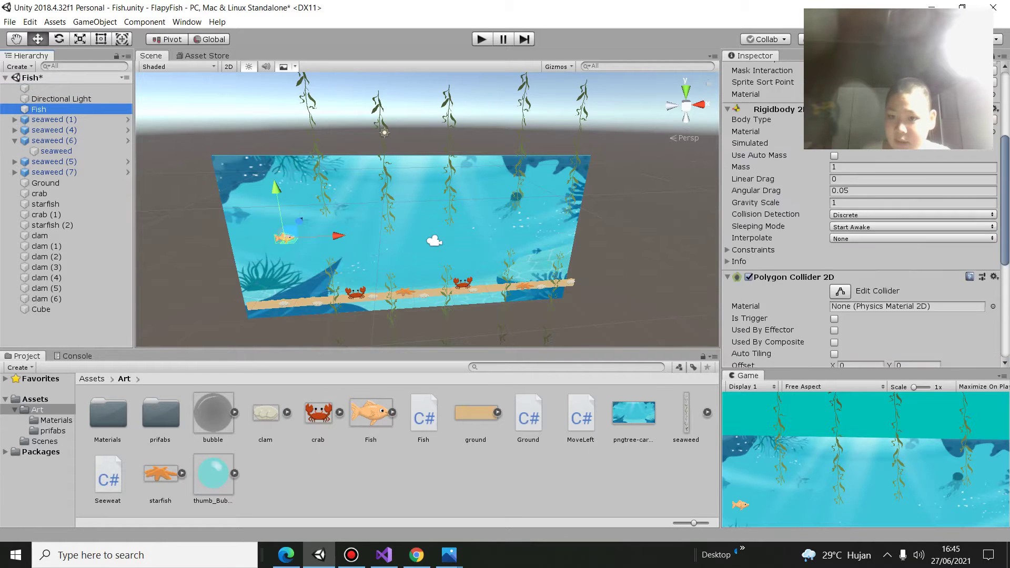
pyautogui.scroll(3, 860, 236)
pyautogui.scroll(-3, 860, 237)
pyautogui.click(748, 282)
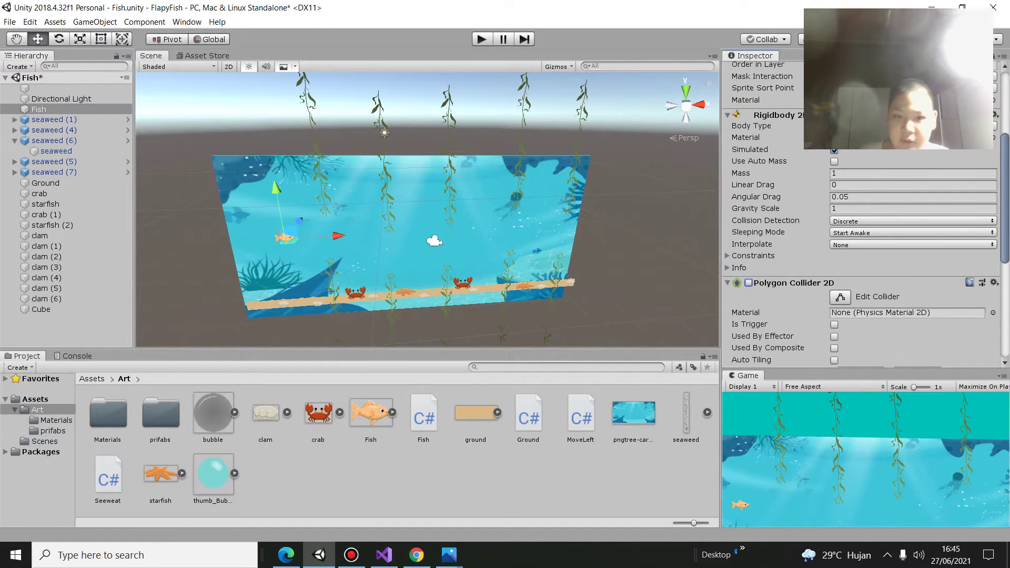
pyautogui.hotkey('ctrl', 'p')
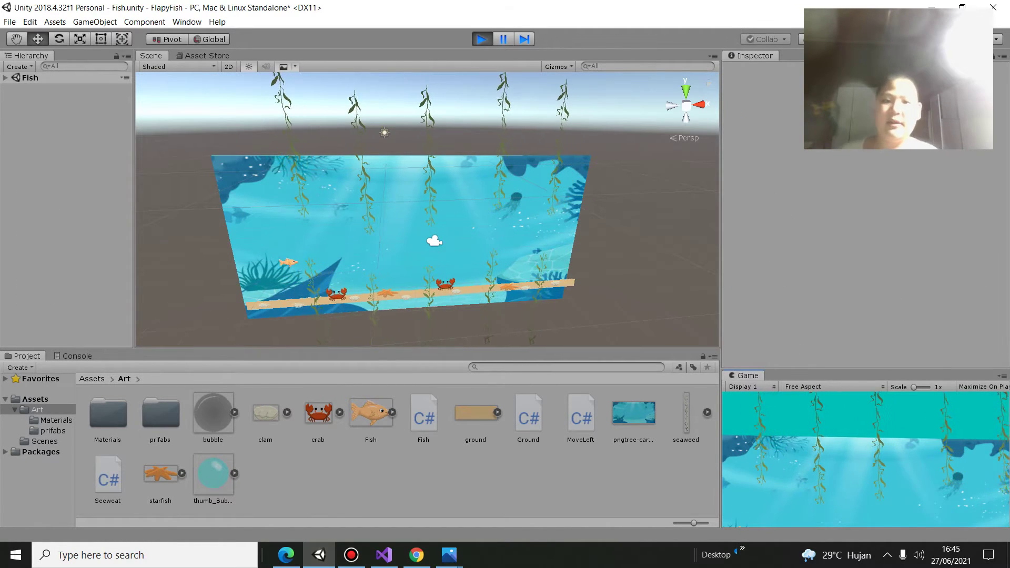
pyautogui.hotkey('ctrl', 'p')
pyautogui.press('Left')
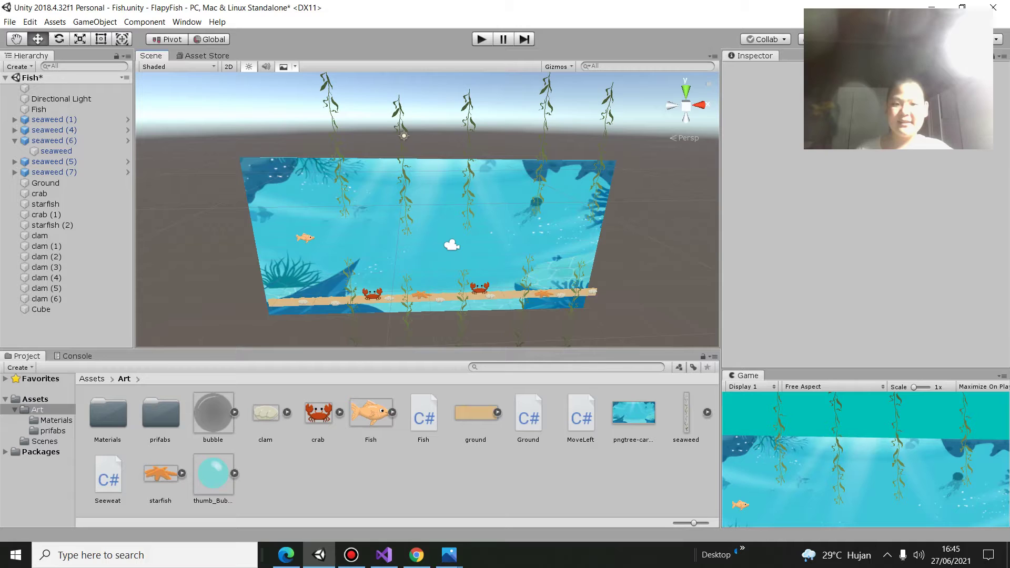
pyautogui.press('Up')
pyautogui.press('Left')
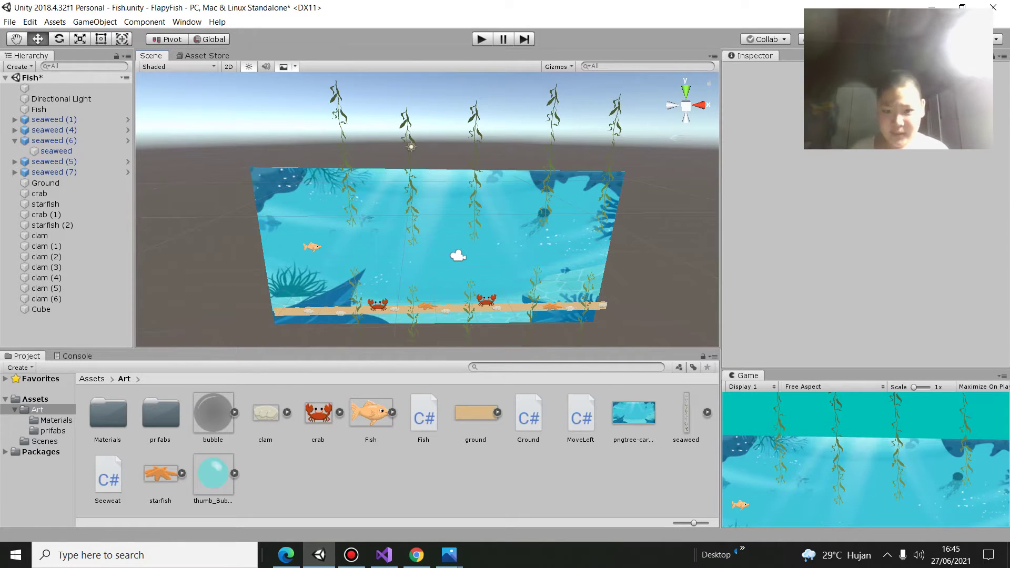
# - Move the Main Camera down to frame the crabs and seabed, checking the maximized Game view
pyautogui.click(47, 88)
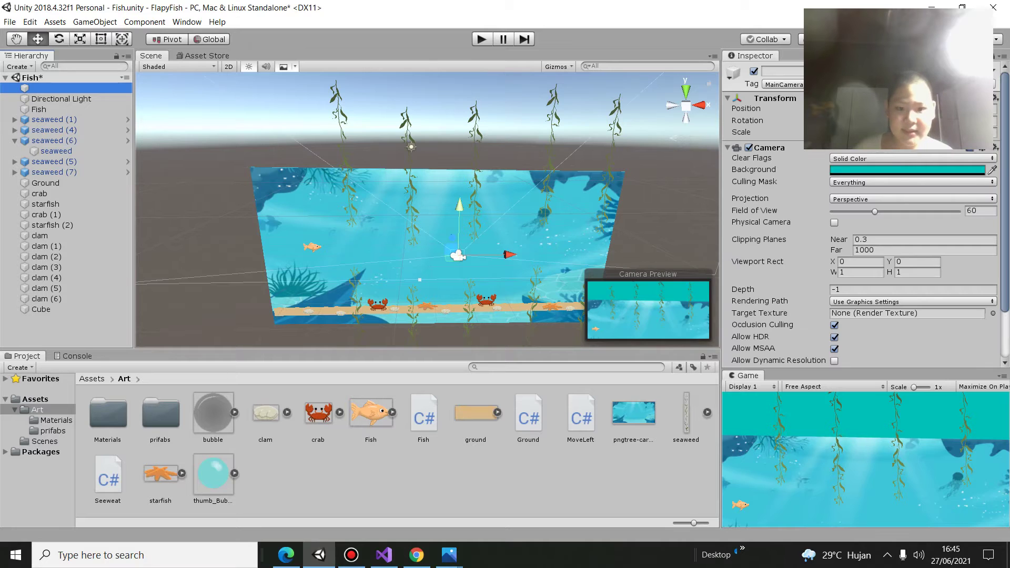
pyautogui.moveTo(890, 108); pyautogui.dragTo(857, 108)
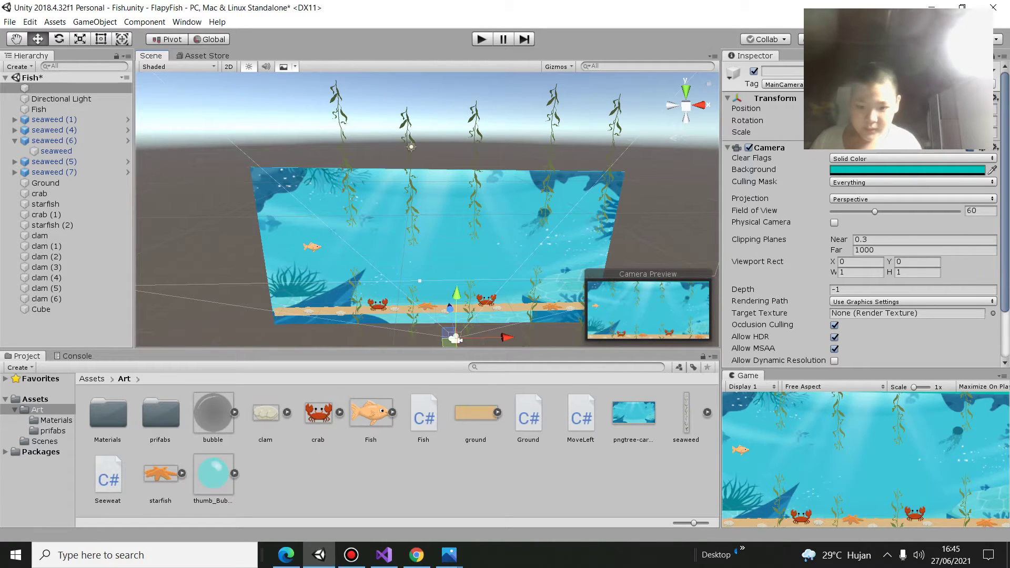
pyautogui.hotkey('shift', 'space')
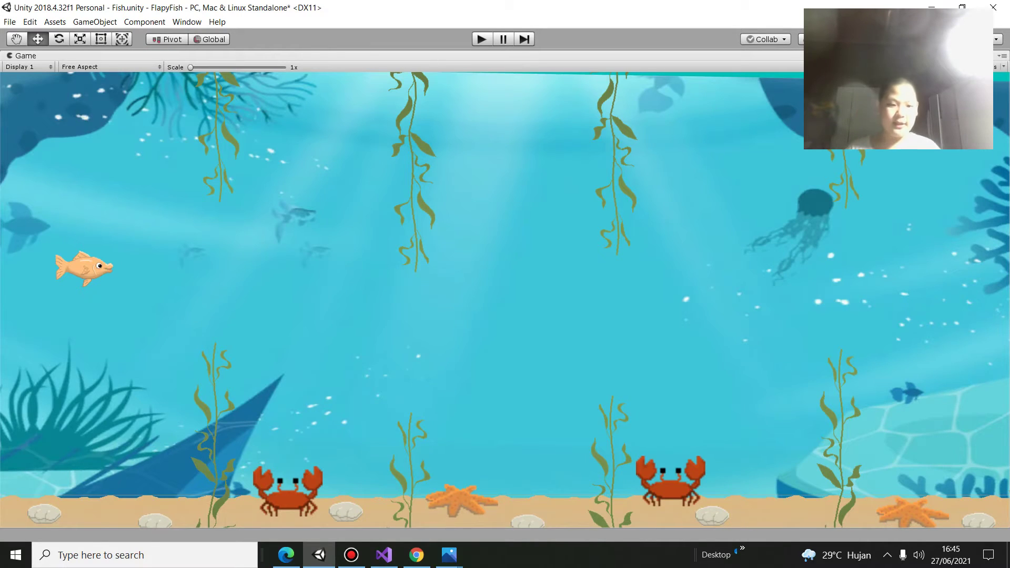
pyautogui.hotkey('shift', 'space')
pyautogui.hotkey('shift', 'space')
pyautogui.hotkey('shift', 'space')
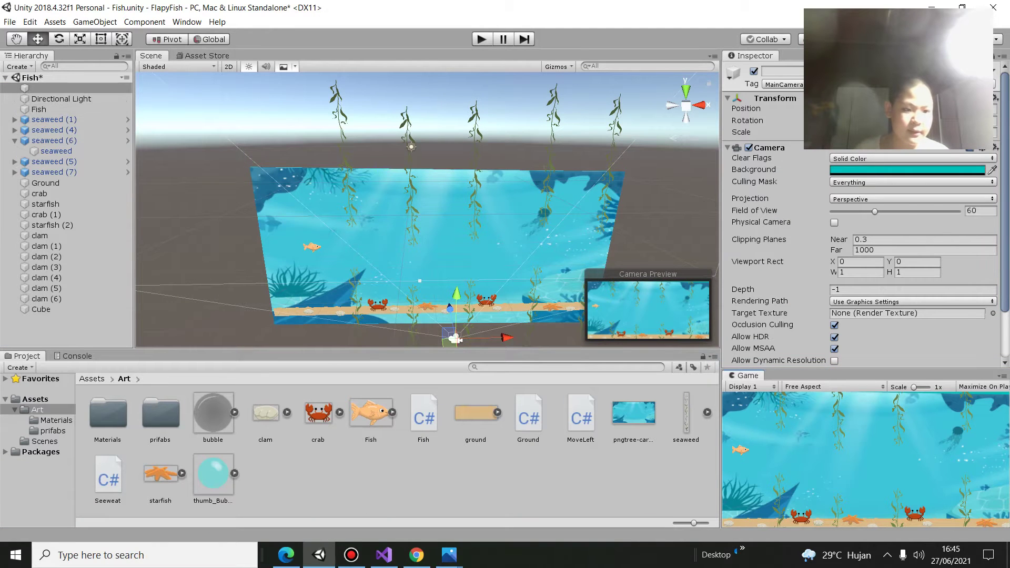
pyautogui.click(41, 309)
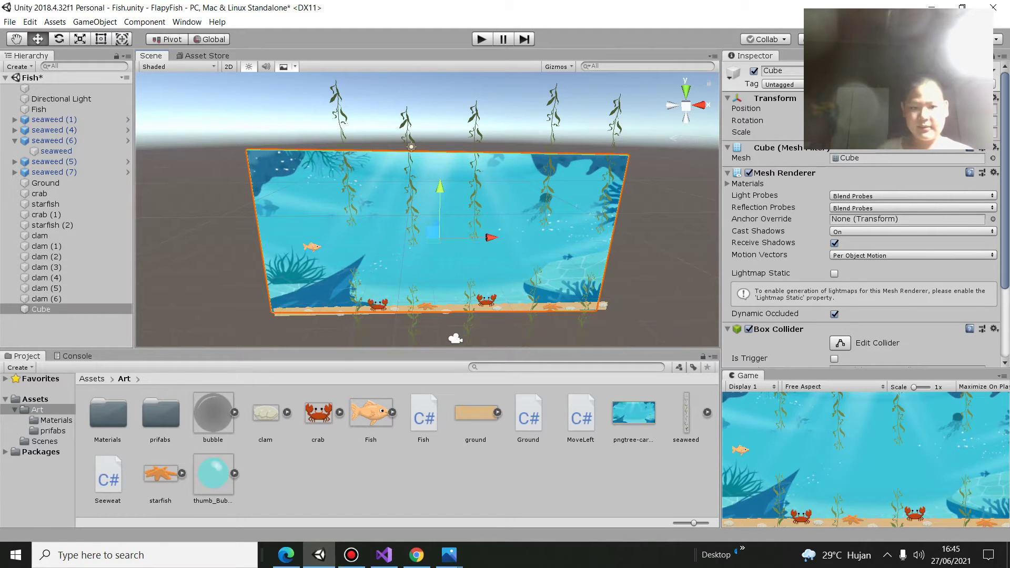
pyautogui.press('Escape')
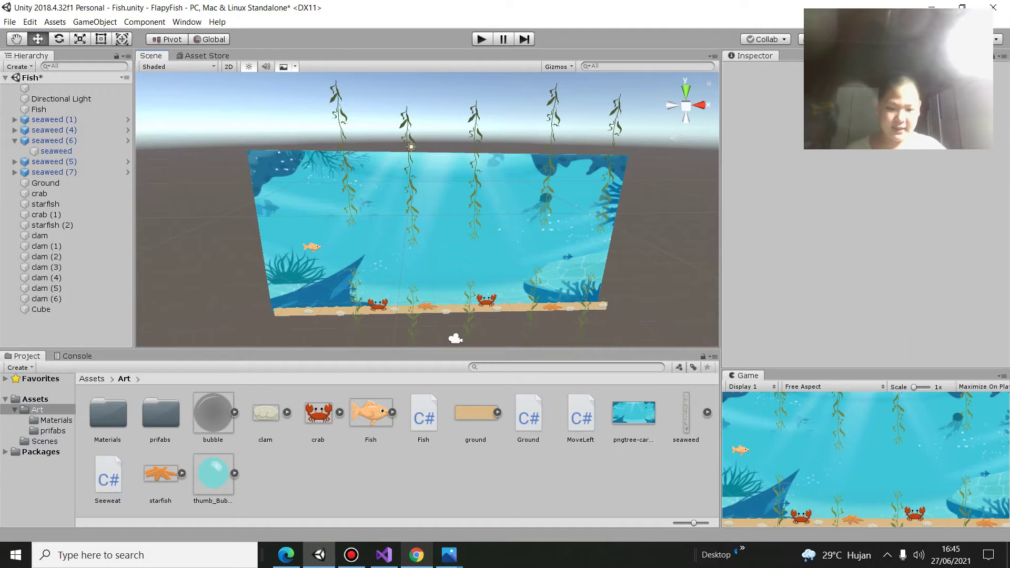
pyautogui.hotkey('alt', 'Tab')
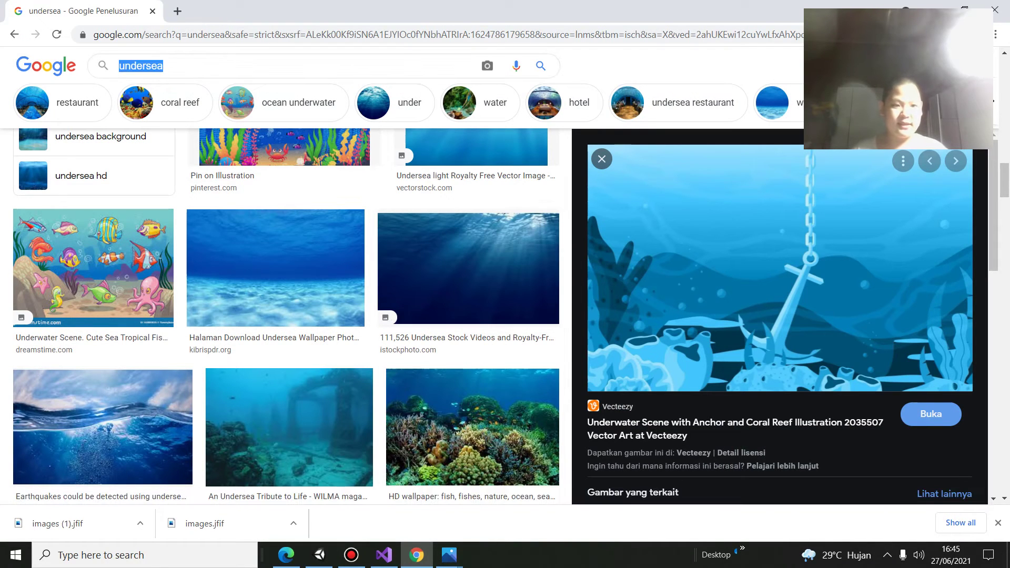
pyautogui.press('BackSpace')
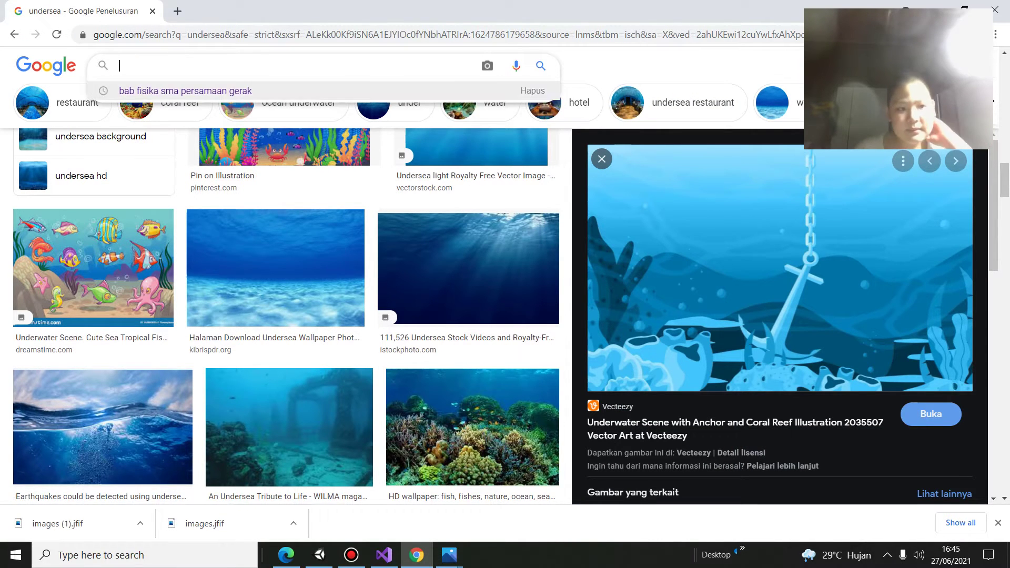
pyautogui.hotkey('ctrl', 'l')
pyautogui.press('BackSpace')
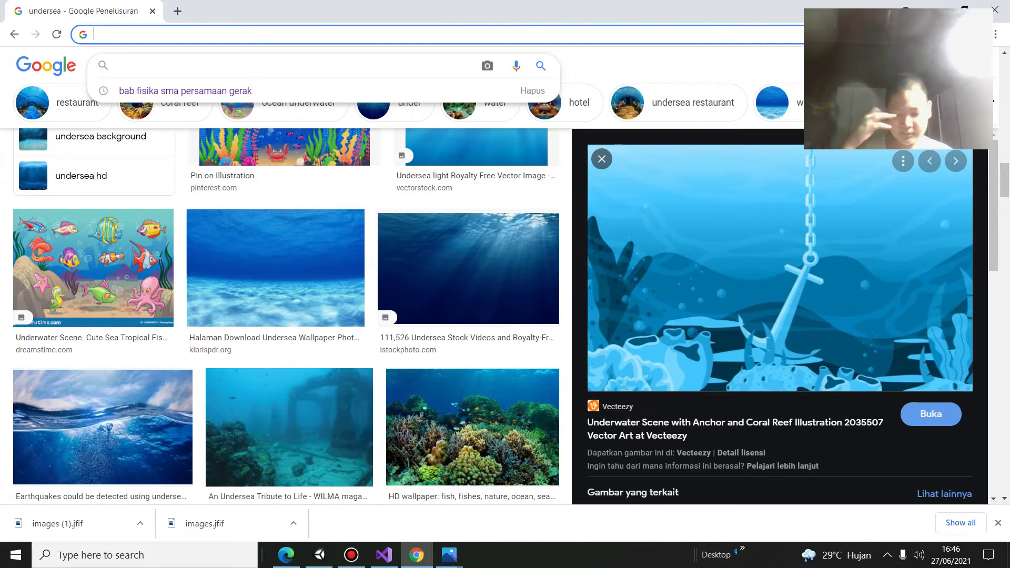
pyautogui.write('fr')
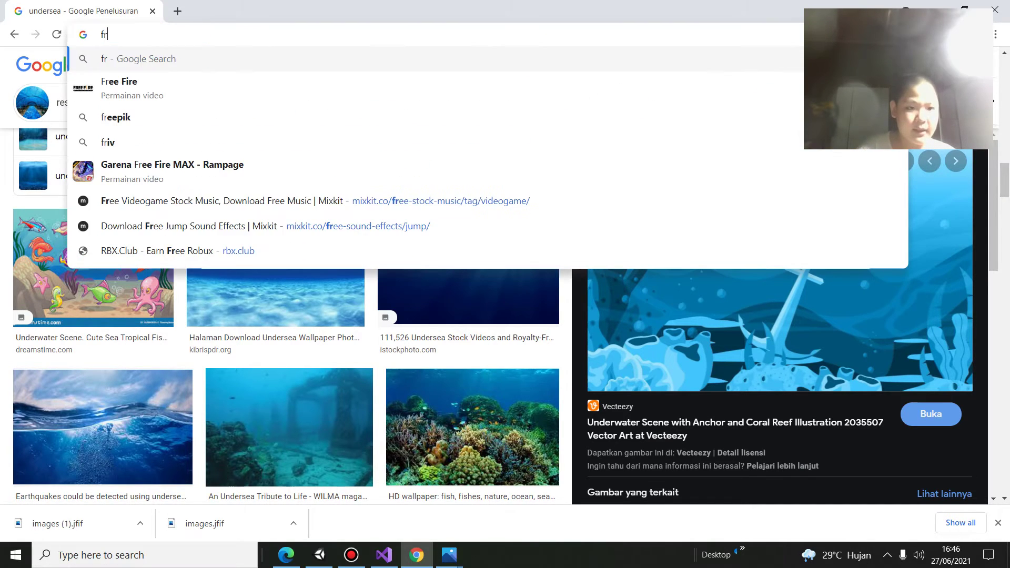
pyautogui.press('BackSpace')
pyautogui.press('BackSpace')
pyautogui.press('Escape')
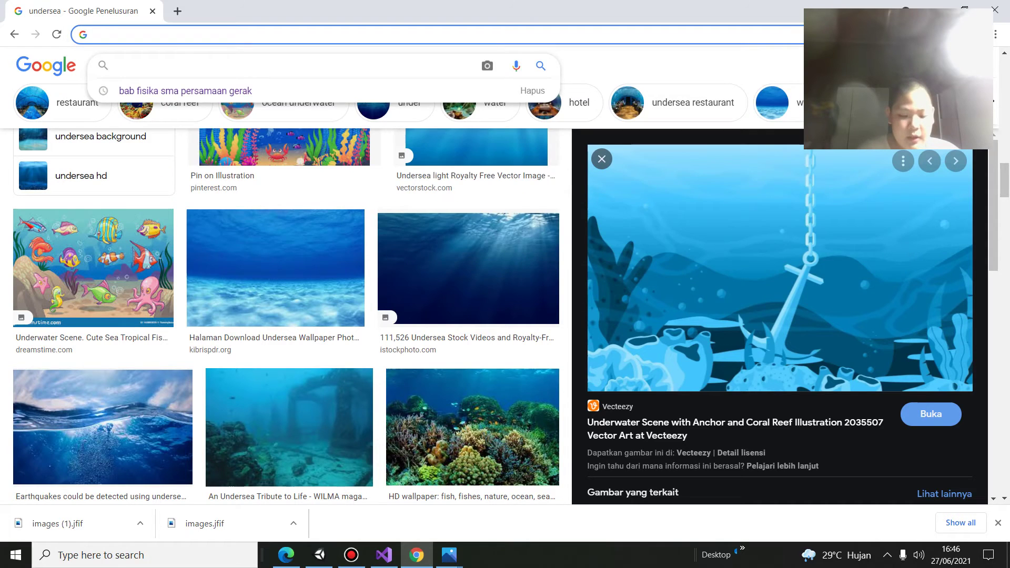
pyautogui.write('free')
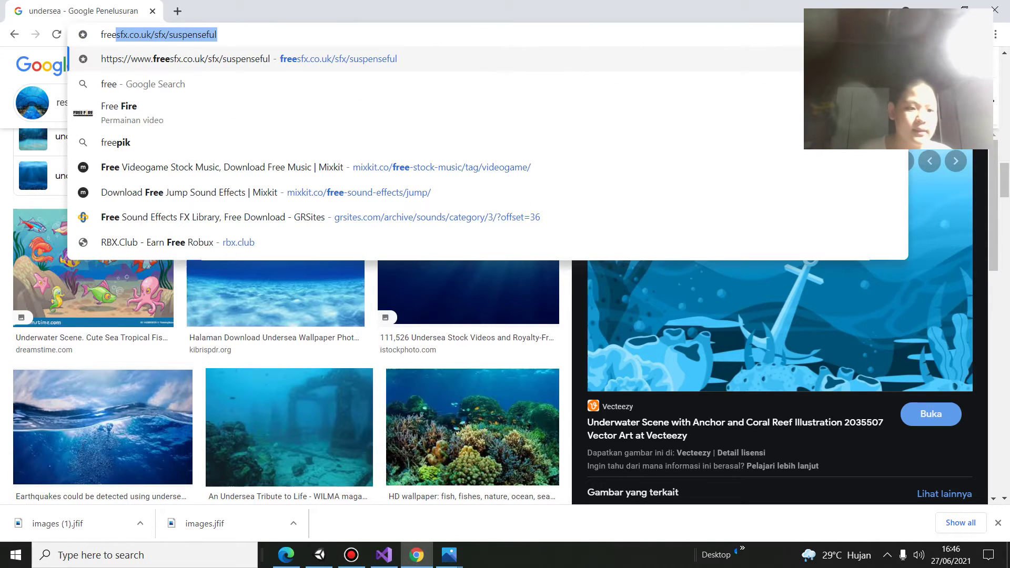
pyautogui.press('BackSpace')
pyautogui.press('BackSpace')
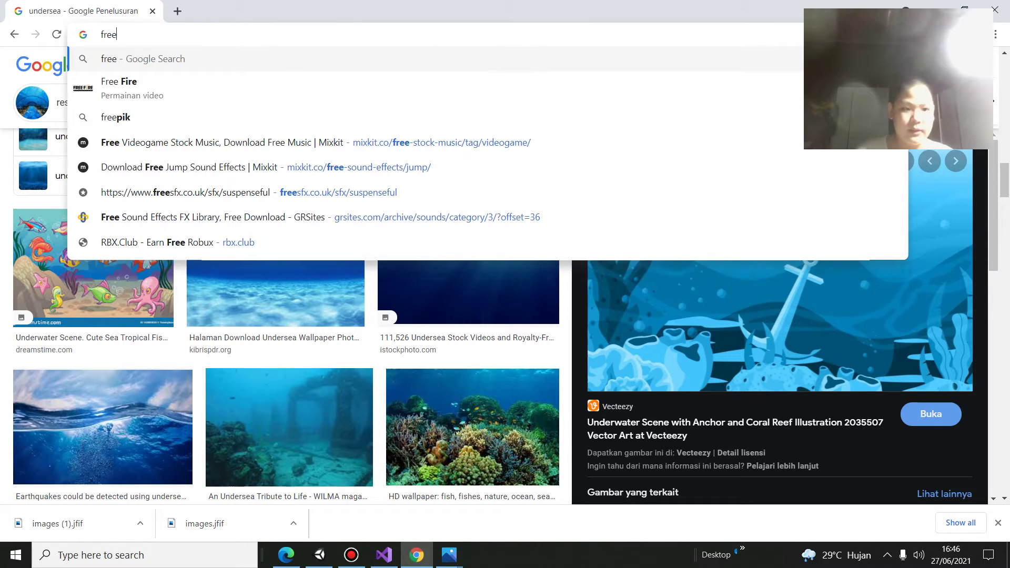
pyautogui.press('BackSpace')
pyautogui.press('BackSpace')
pyautogui.press('BackSpace')
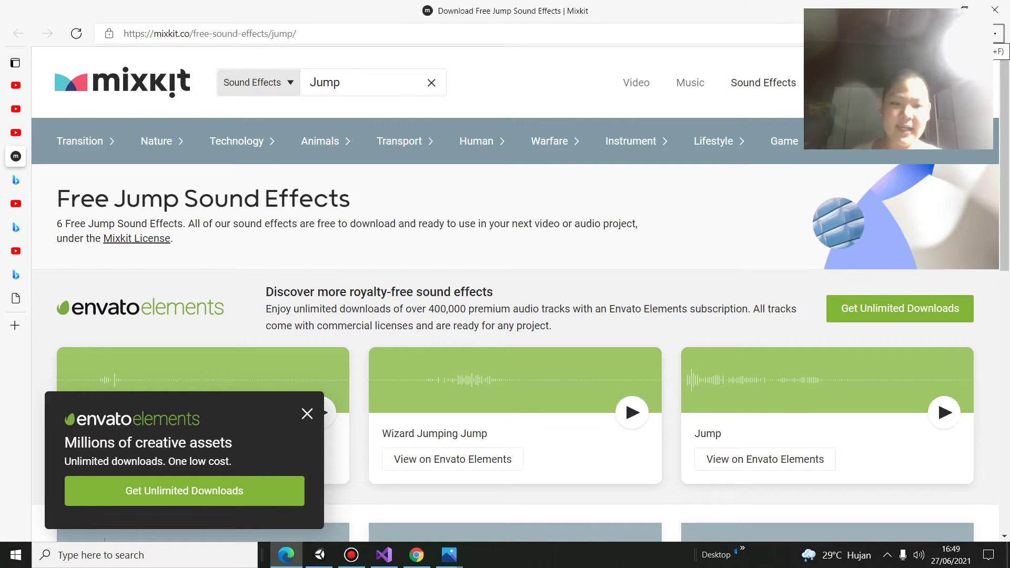
# - Preview Mixkit jump sounds: Wizard Jumping Jump, Jump, Bicycle Jump 11, and the water-jump sounds
pyautogui.scroll(-10, 504, 294)
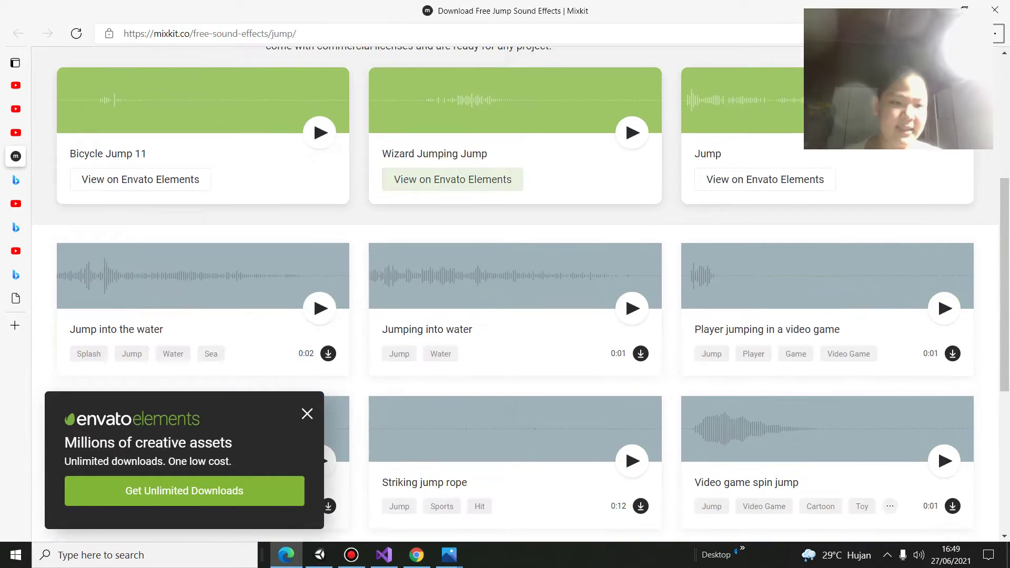
pyautogui.scroll(9, 505, 294)
pyautogui.scroll(-5, 505, 295)
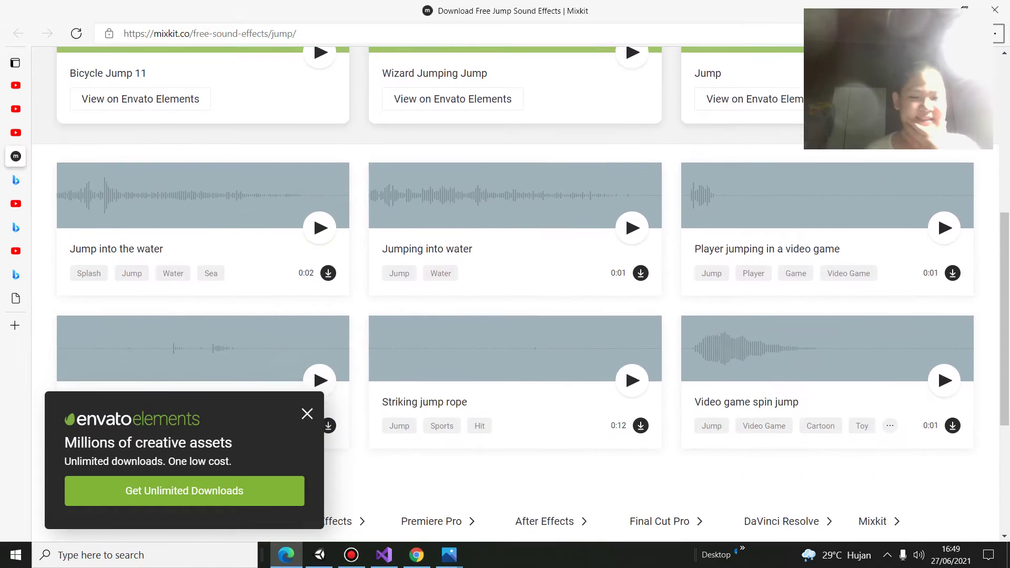
pyautogui.scroll(6, 505, 295)
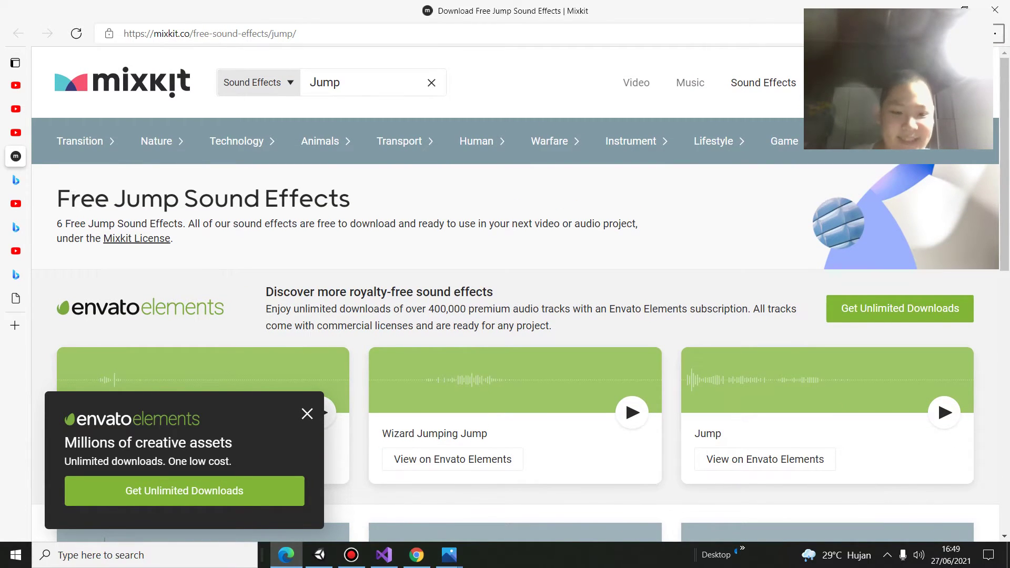
pyautogui.scroll(-4, 505, 295)
pyautogui.click(632, 189)
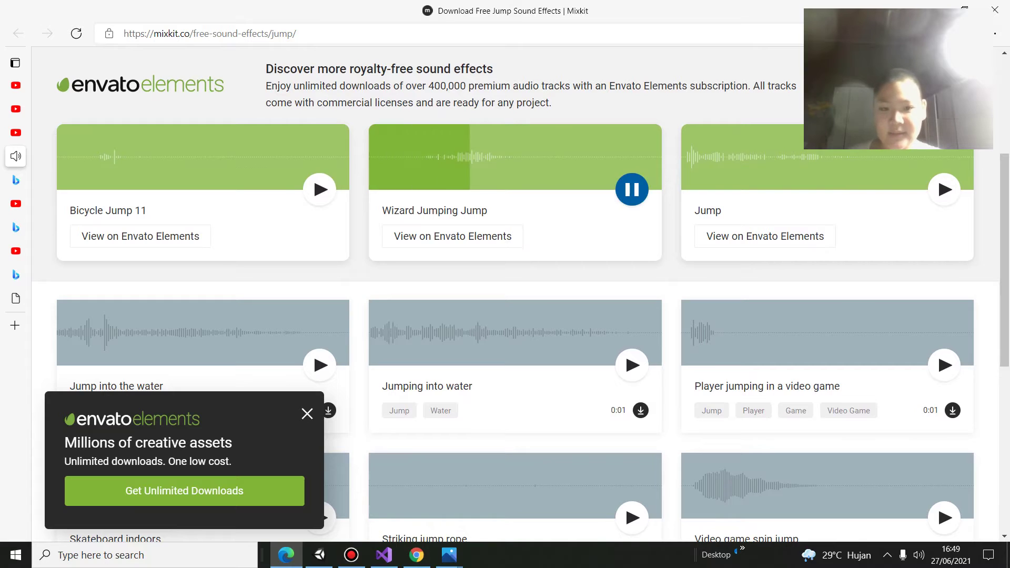
pyautogui.click(944, 189)
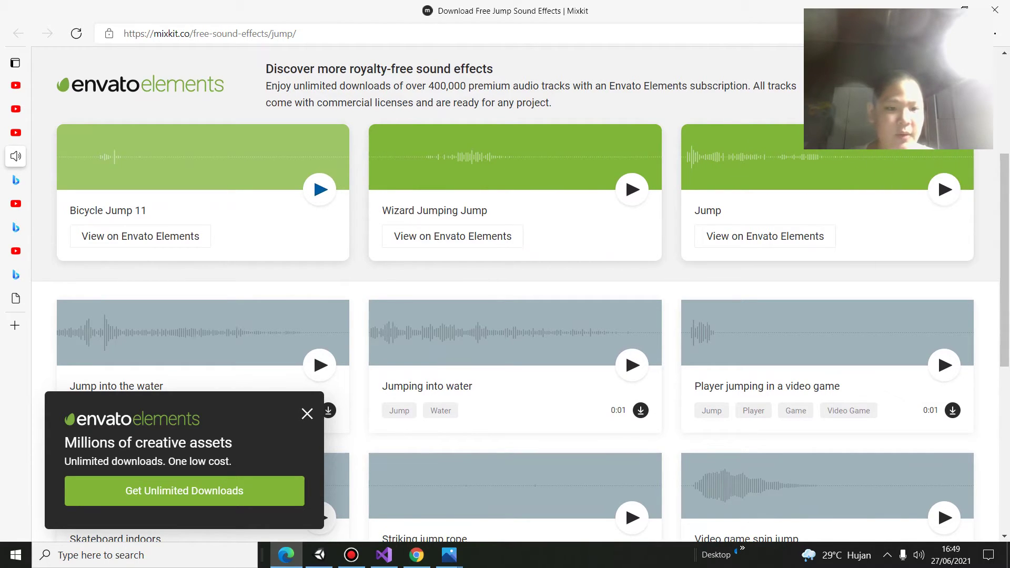
pyautogui.click(319, 189)
pyautogui.scroll(-3, 319, 189)
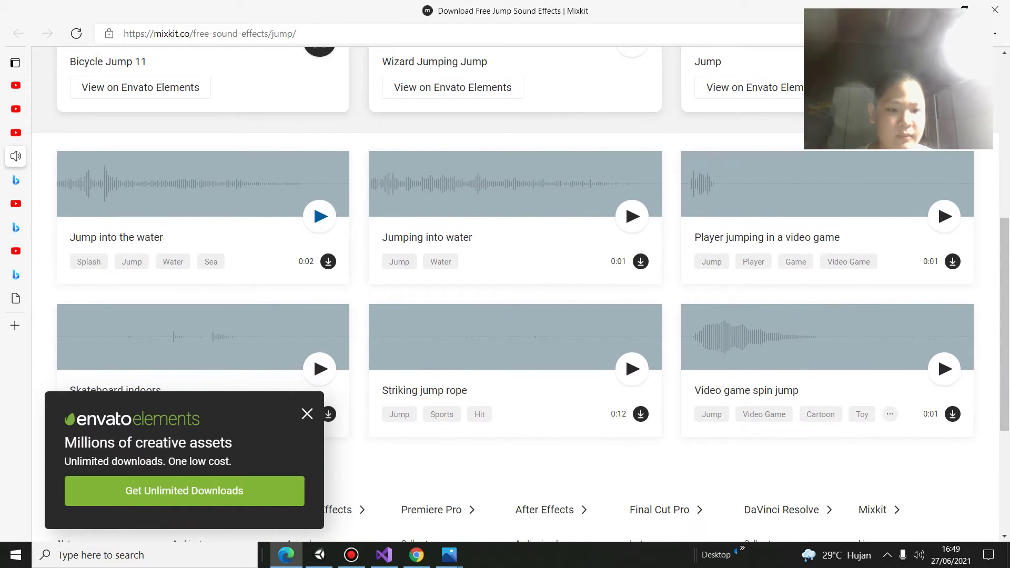
pyautogui.click(319, 216)
pyautogui.click(632, 216)
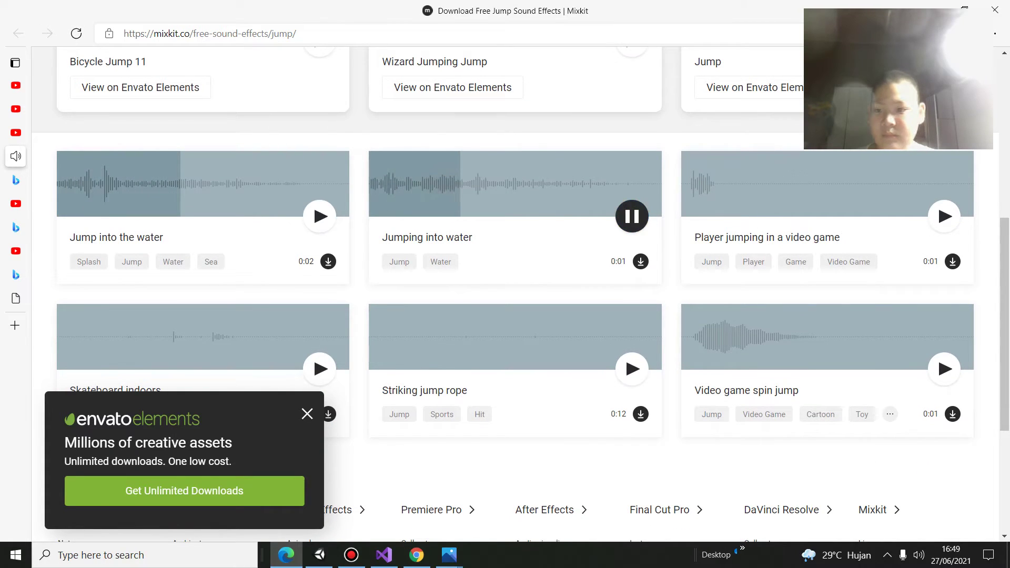
pyautogui.click(944, 216)
# - Compare Video game spin jump with other previews, download it, and drag it into Unity
pyautogui.click(944, 368)
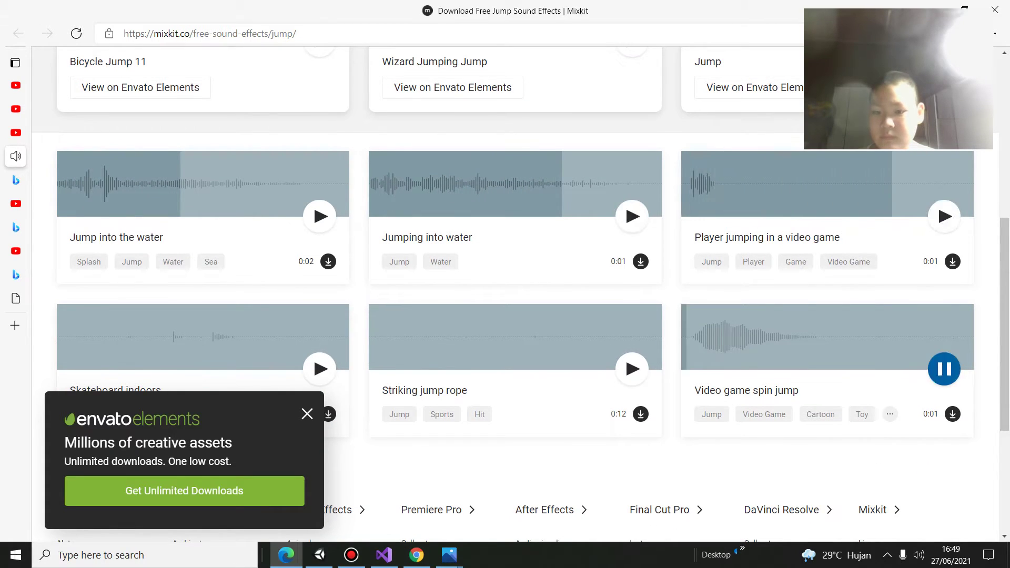
pyautogui.click(632, 369)
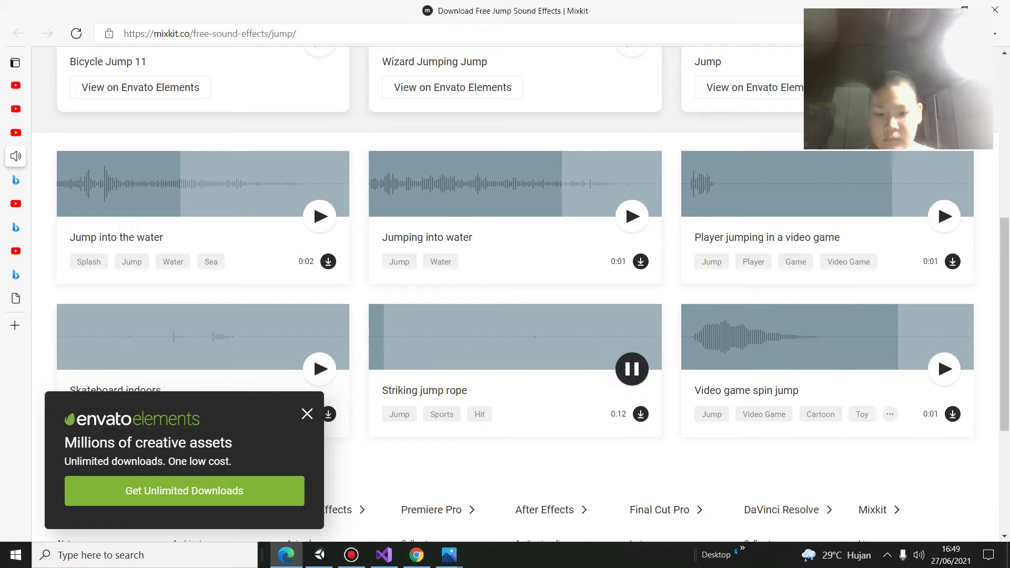
pyautogui.click(944, 369)
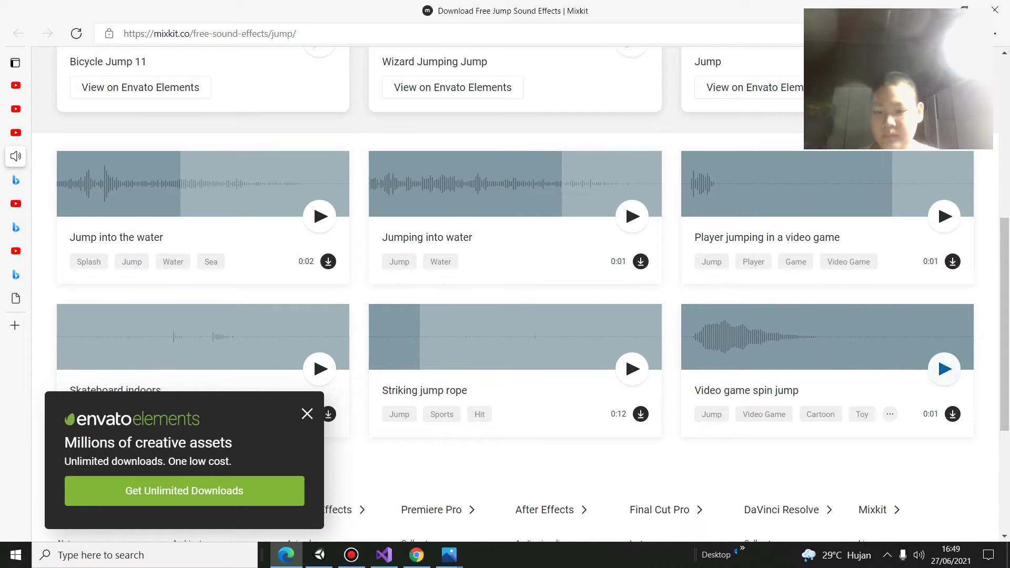
pyautogui.click(944, 368)
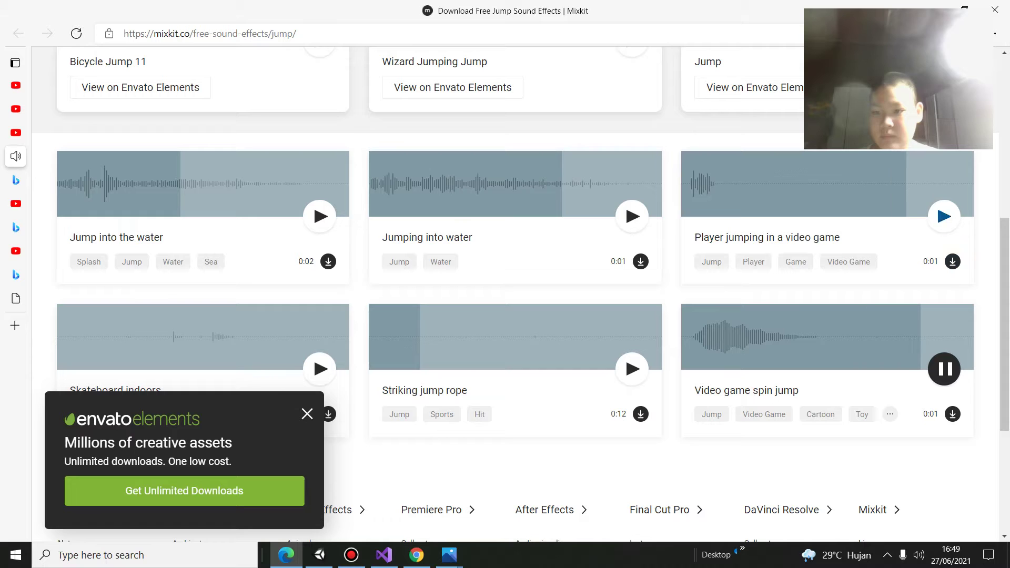
pyautogui.click(944, 217)
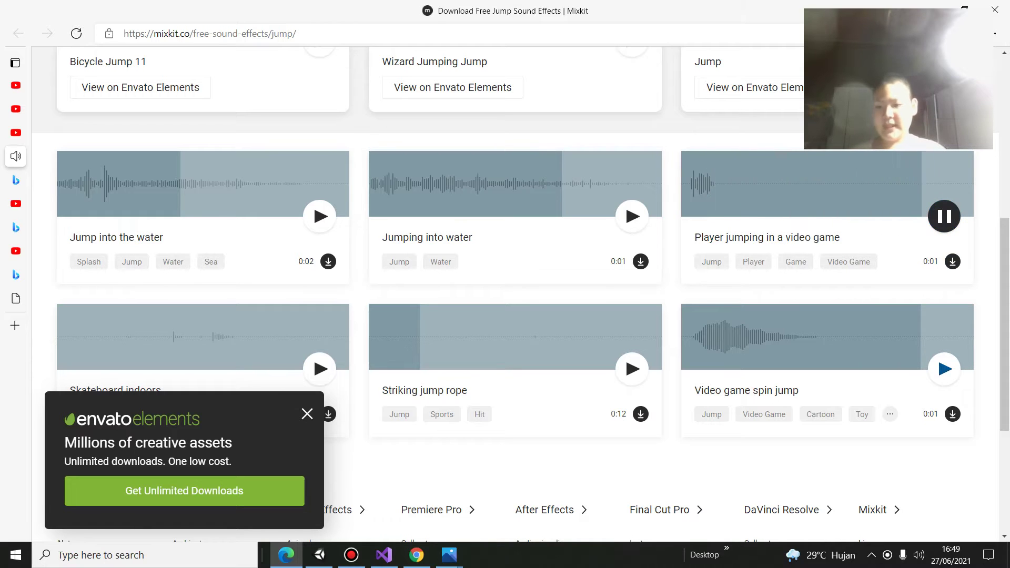
pyautogui.click(944, 369)
pyautogui.click(943, 369)
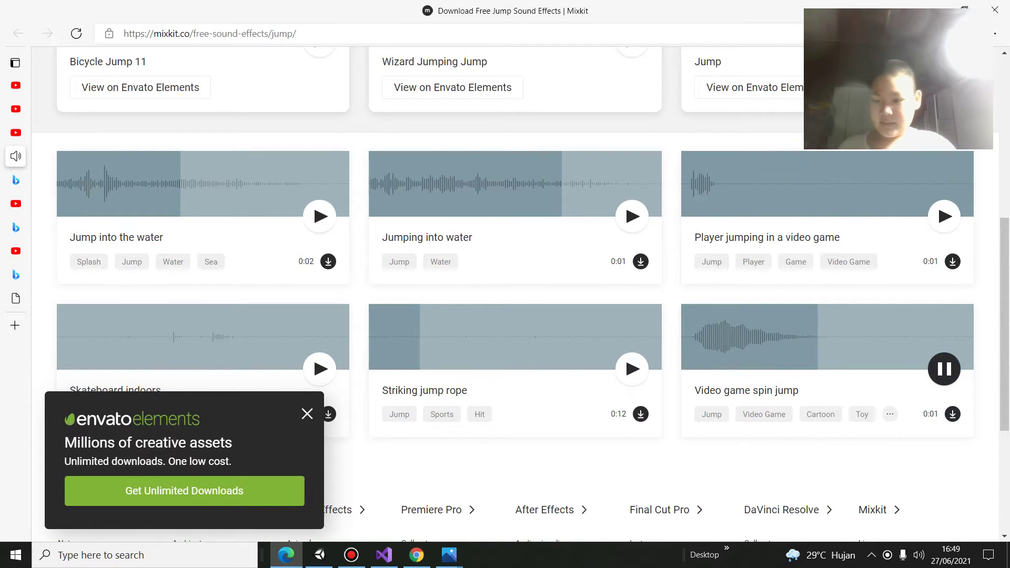
pyautogui.click(952, 413)
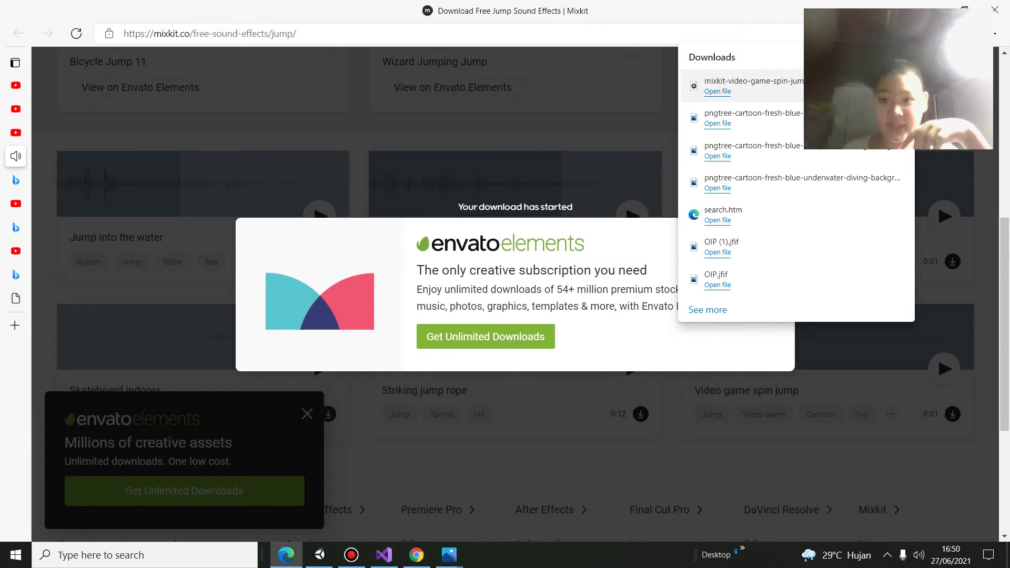
pyautogui.moveTo(752, 81); pyautogui.dragTo(319, 555)
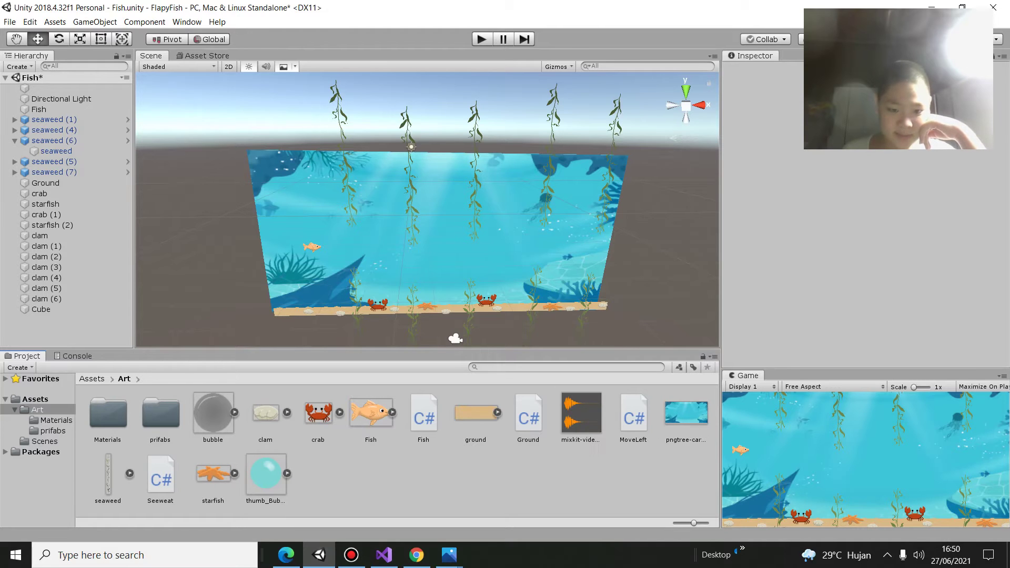
# - Select the Fish object and drop the spin-jump sound clip onto it
pyautogui.click(371, 413)
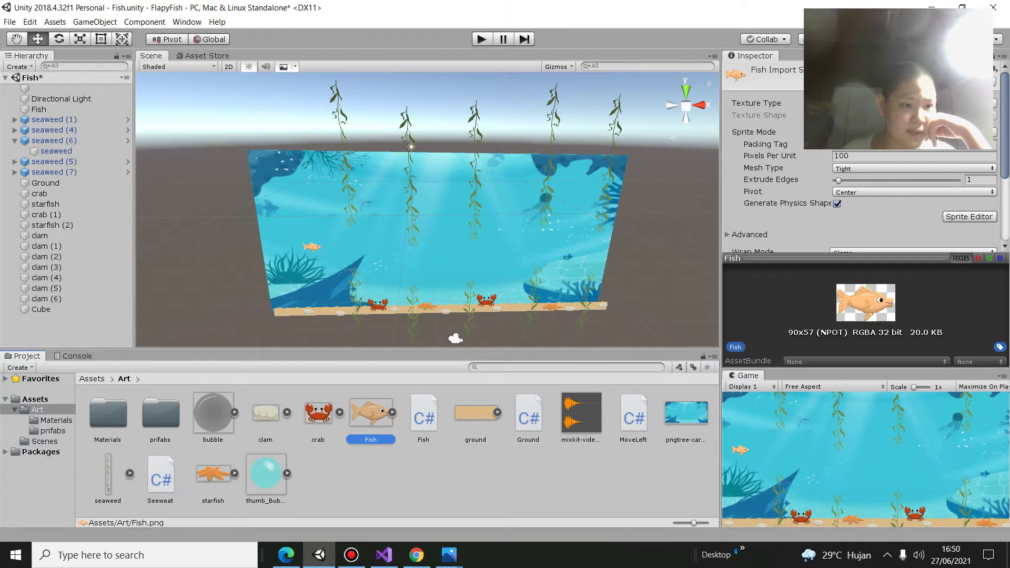
pyautogui.click(39, 109)
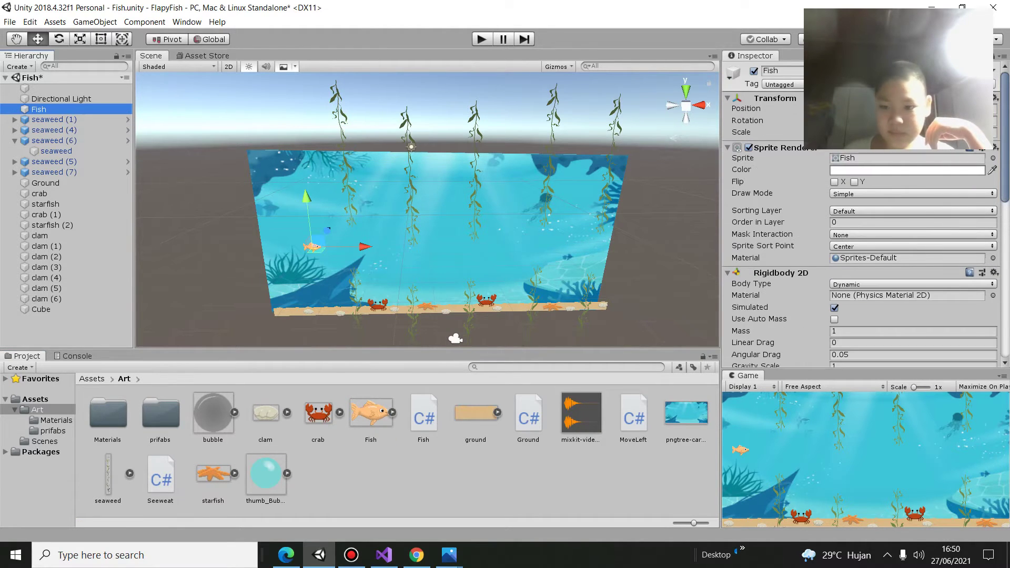
pyautogui.scroll(-10, 860, 210)
pyautogui.moveTo(581, 413); pyautogui.dragTo(594, 450)
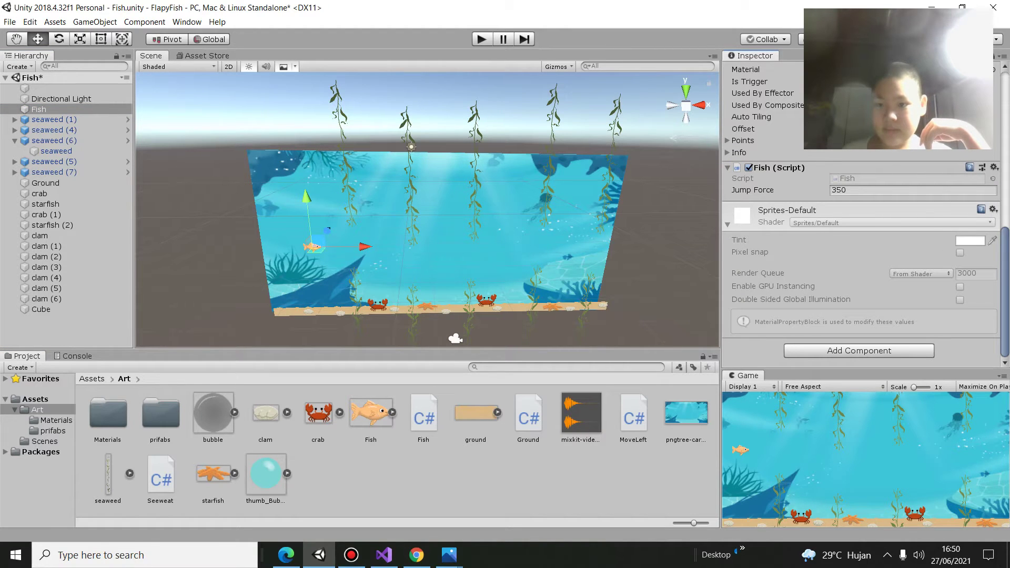
pyautogui.scroll(3, 860, 210)
pyautogui.scroll(4, 860, 210)
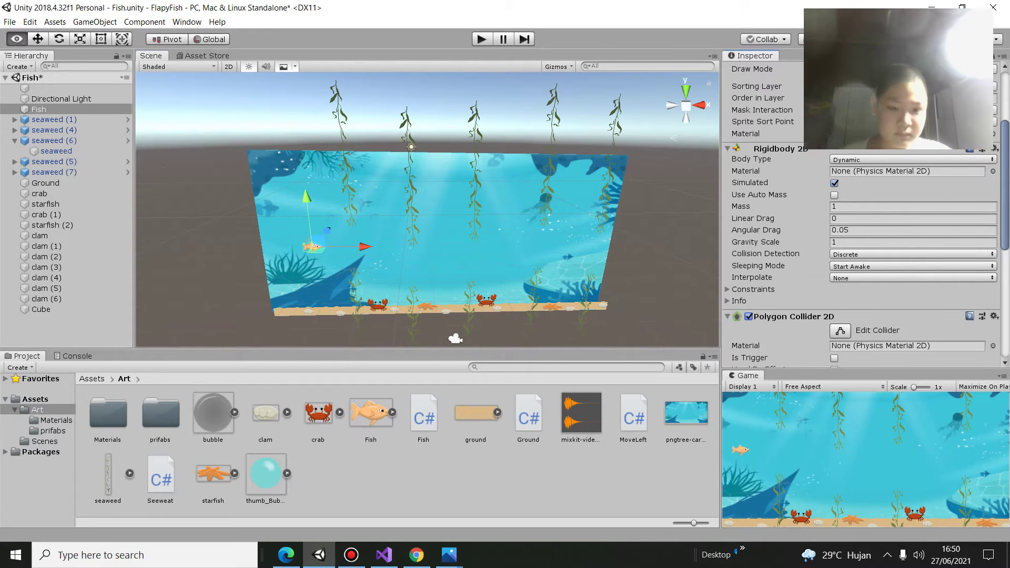
pyautogui.scroll(-5, 860, 237)
# - Add an Audio Source component to Fish through the 'au' component search
pyautogui.click(858, 350)
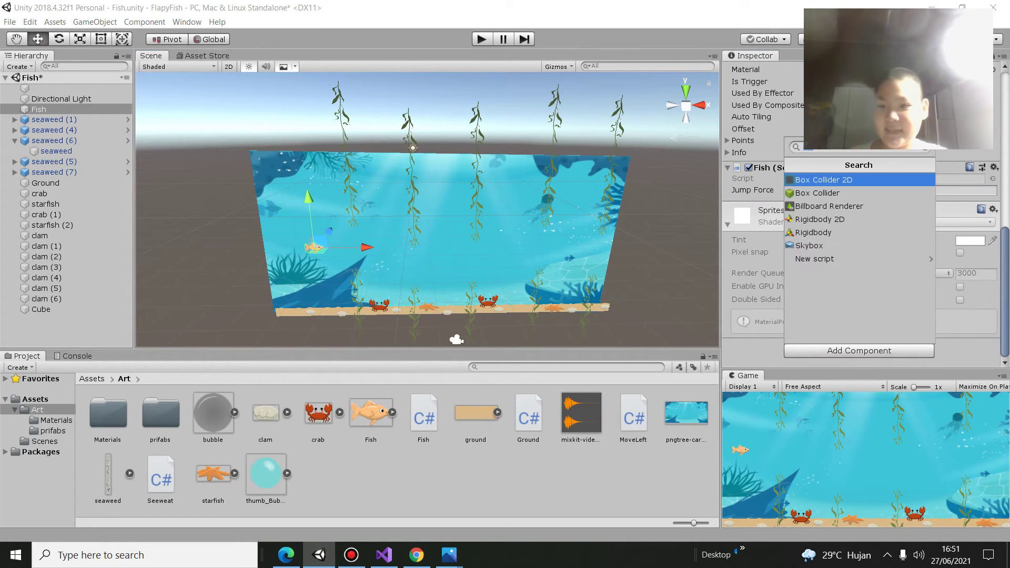
pyautogui.press('BackSpace')
pyautogui.write('au')
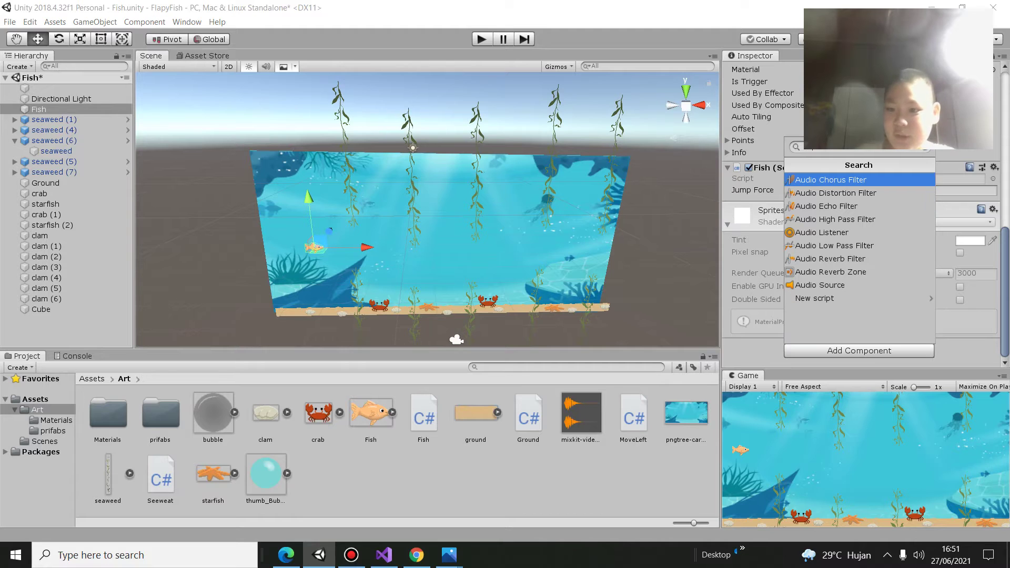
pyautogui.press('Down')
pyautogui.press('Down')
pyautogui.press('Down')
pyautogui.press('Down')
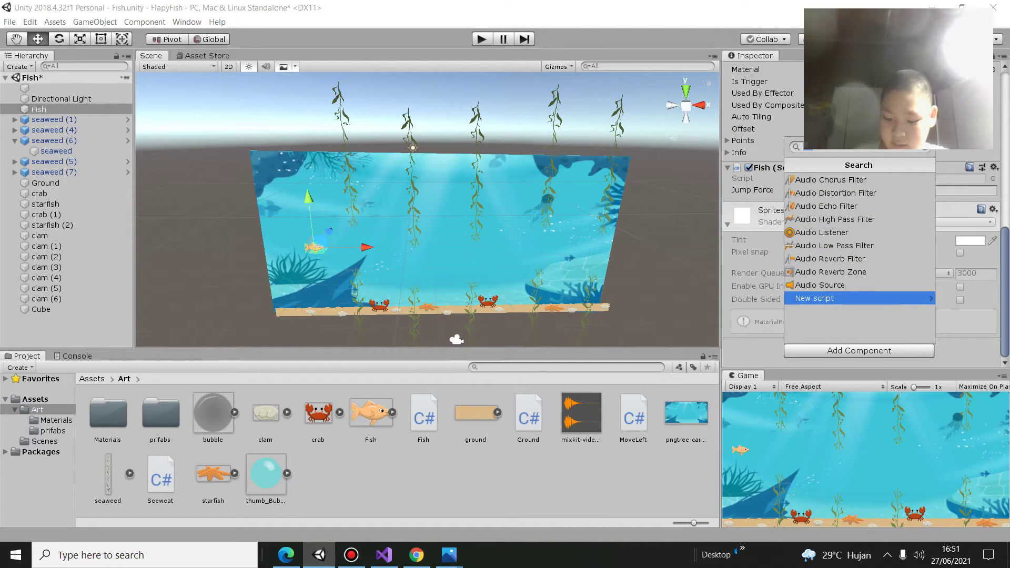
pyautogui.press('Up')
pyautogui.press('Return')
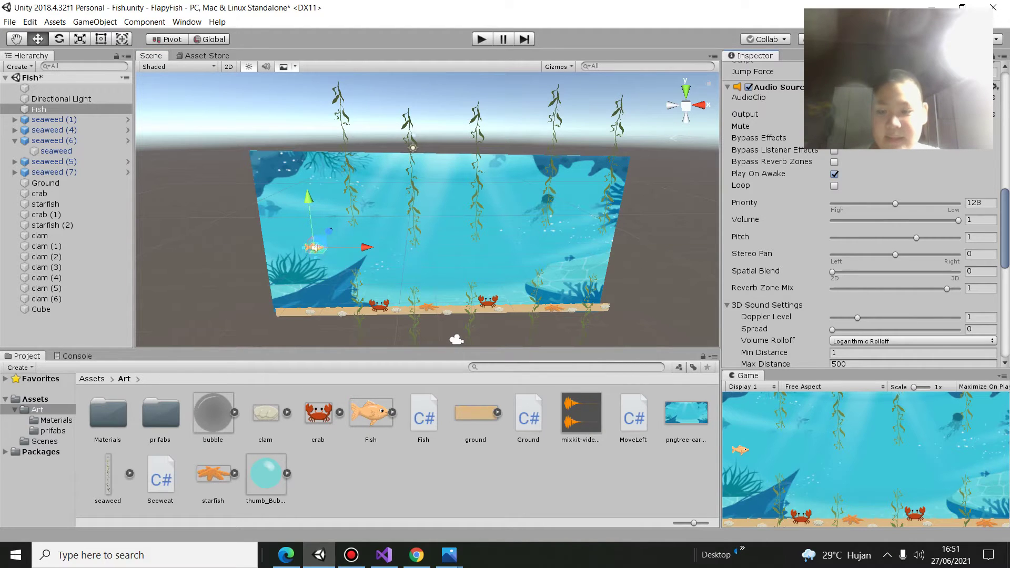
pyautogui.scroll(5, 863, 220)
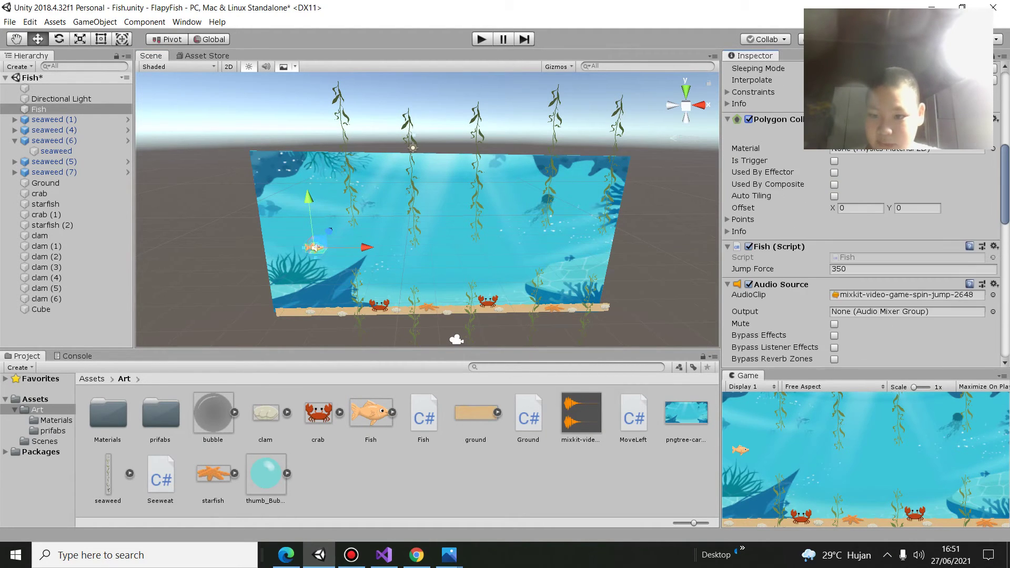
pyautogui.doubleClick(423, 418)
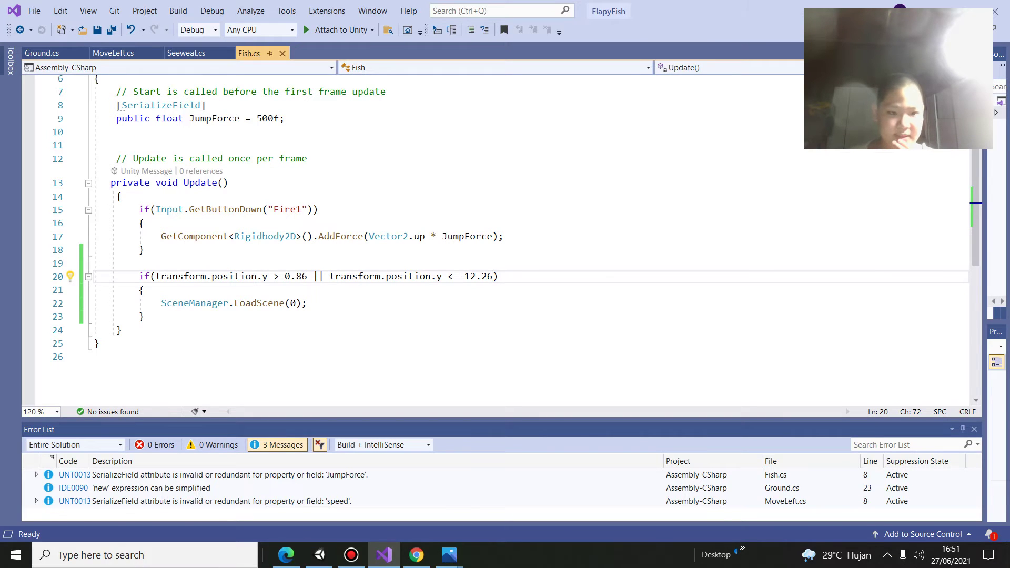
# - Add a GetComponent<AudioSource>().Play line below the AddForce jump line in Fish.cs
pyautogui.click(504, 236)
pyautogui.press('Return')
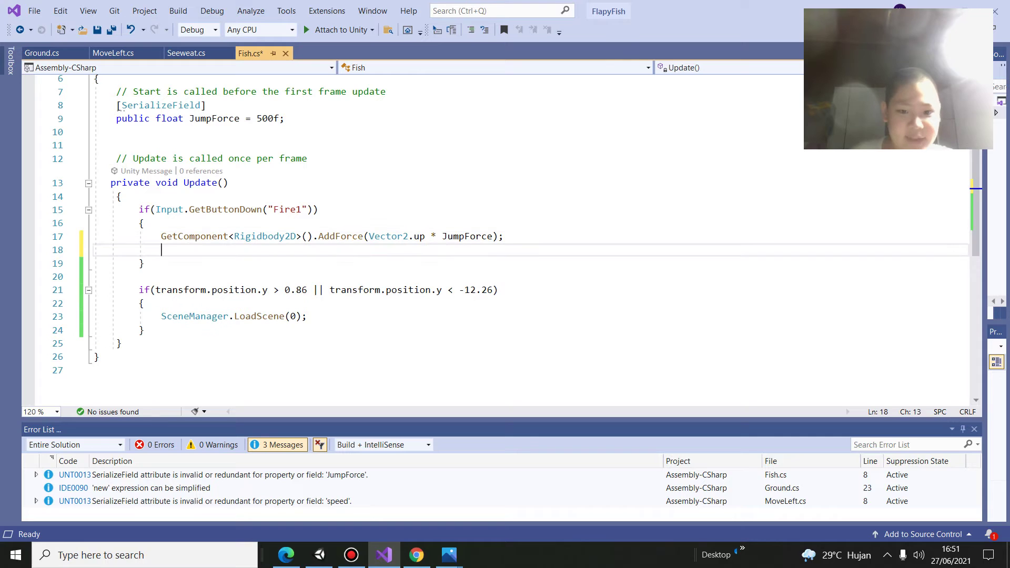
pyautogui.write('get')
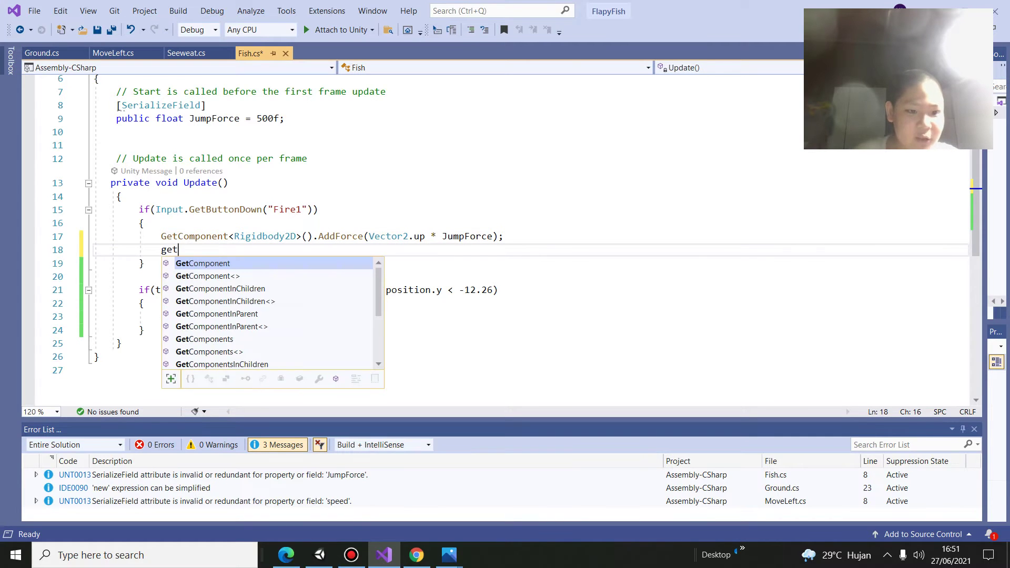
pyautogui.press('Tab')
pyautogui.write('<a')
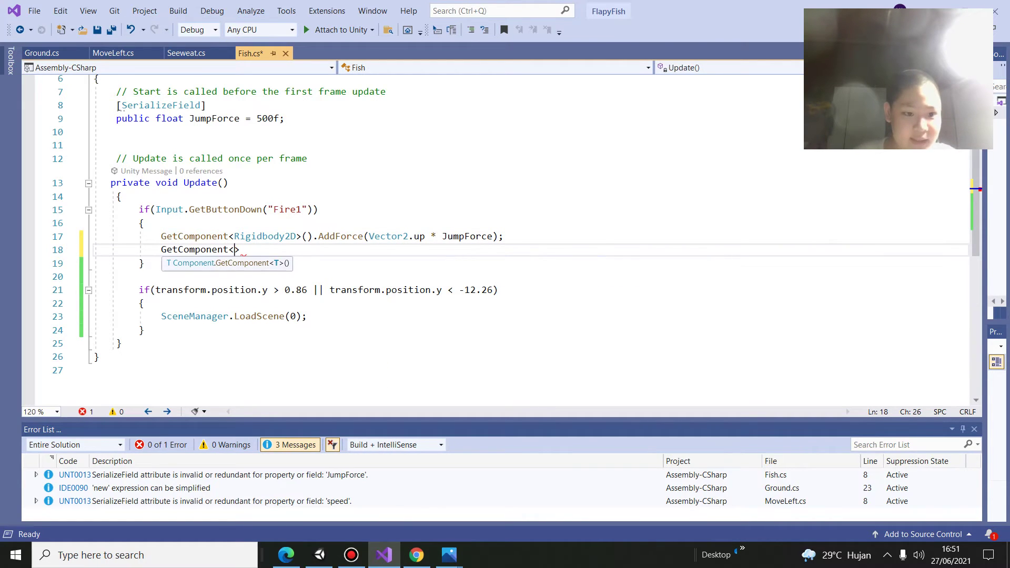
pyautogui.write('u')
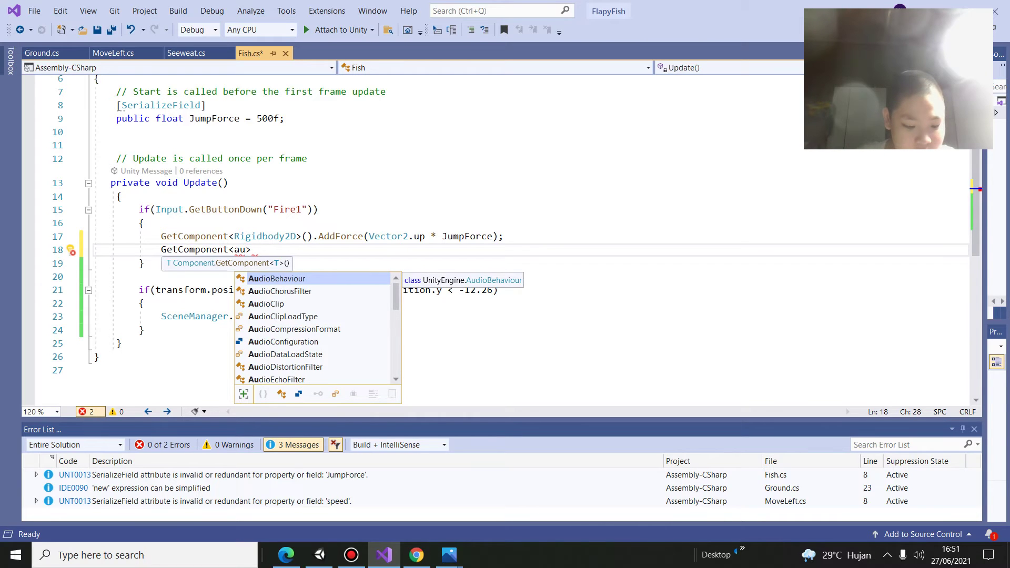
pyautogui.write('dio')
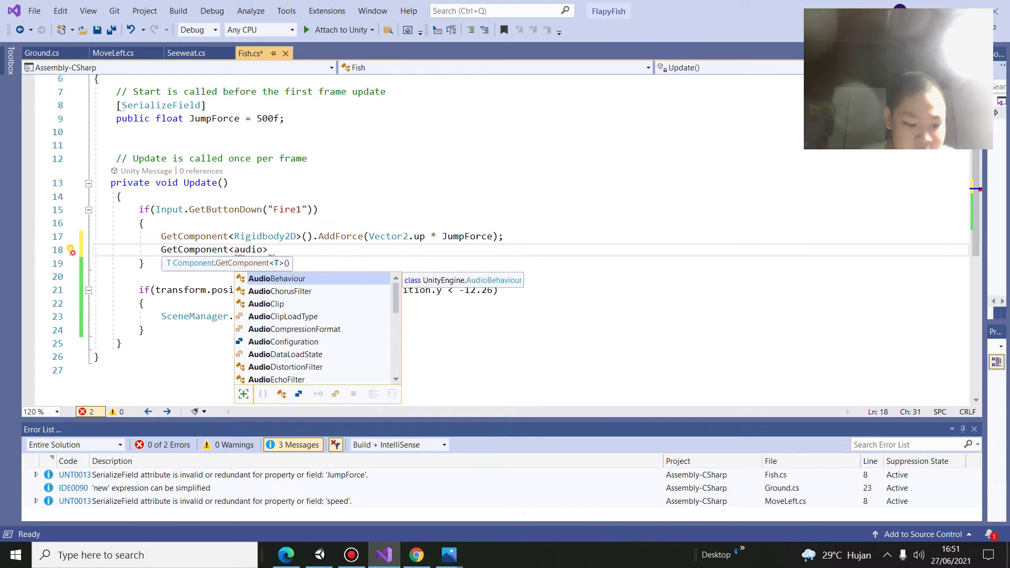
pyautogui.write('s')
pyautogui.press('Down')
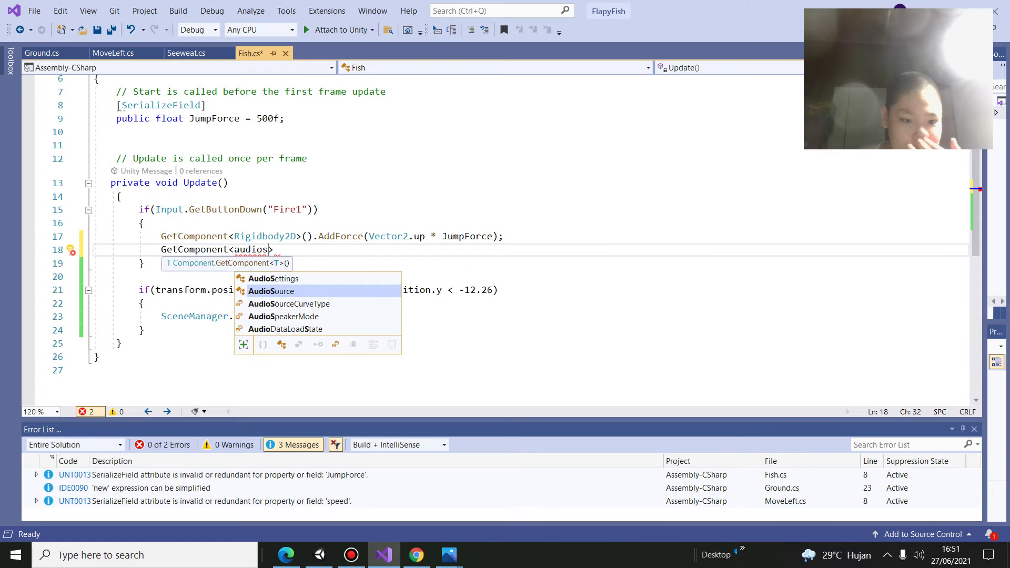
pyautogui.press('Return')
pyautogui.write('>')
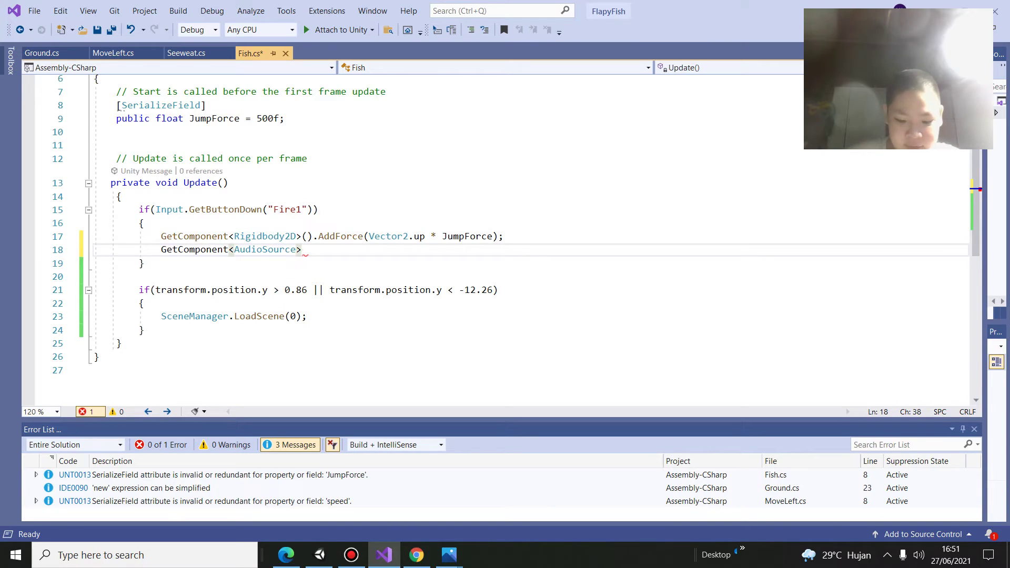
pyautogui.write('()')
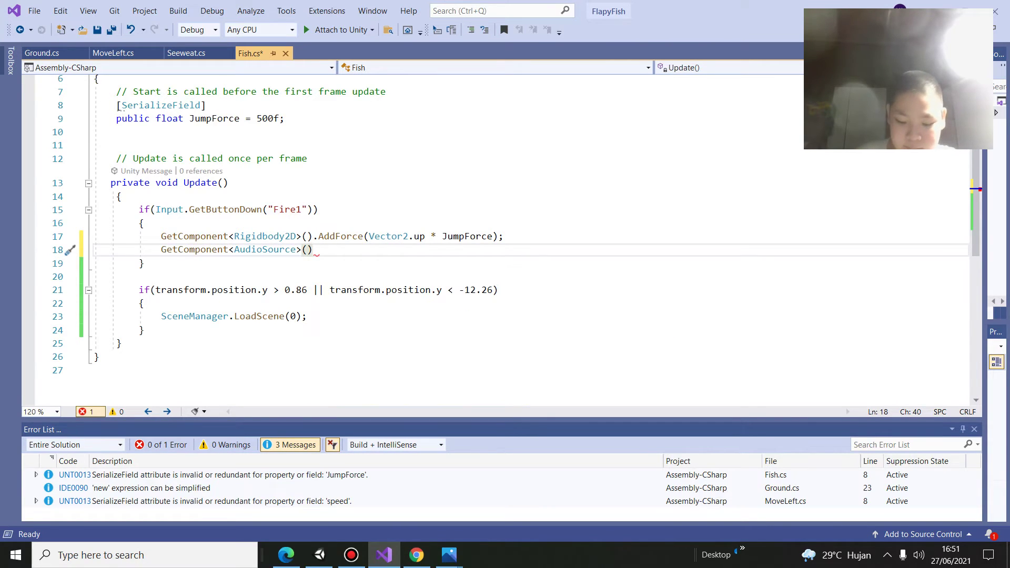
pyautogui.write('.')
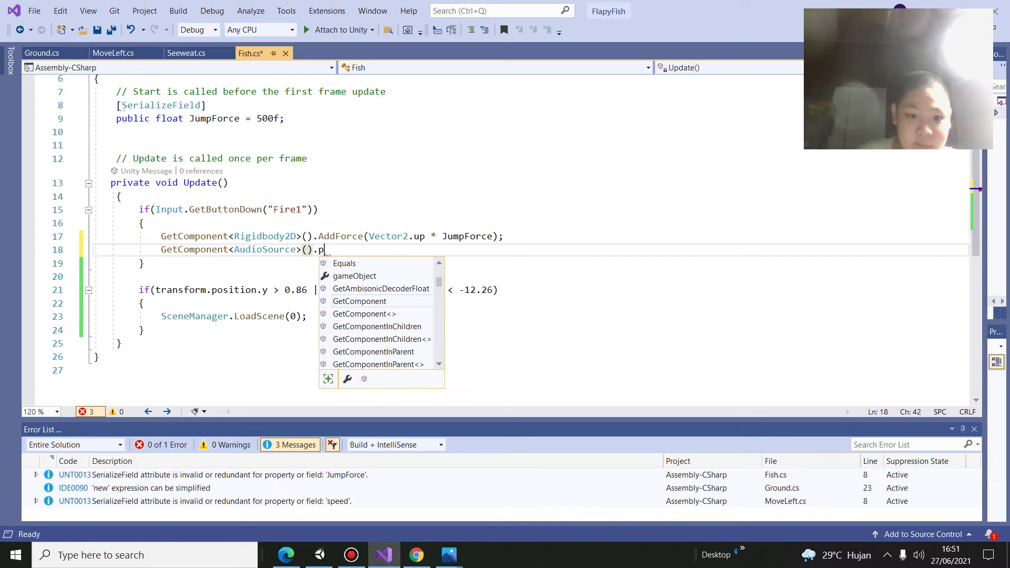
pyautogui.write('pla')
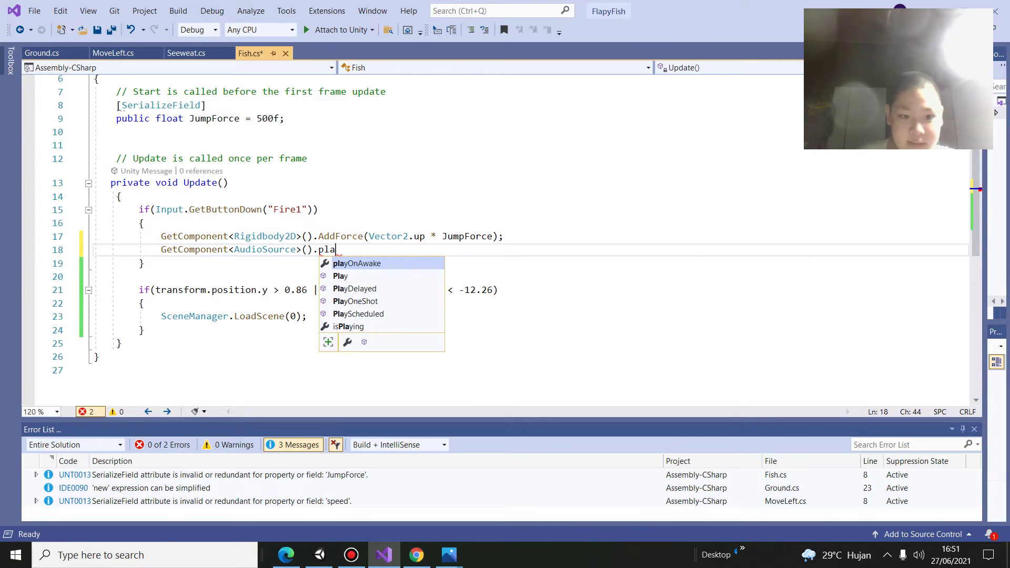
pyautogui.press('Down')
pyautogui.press('Tab')
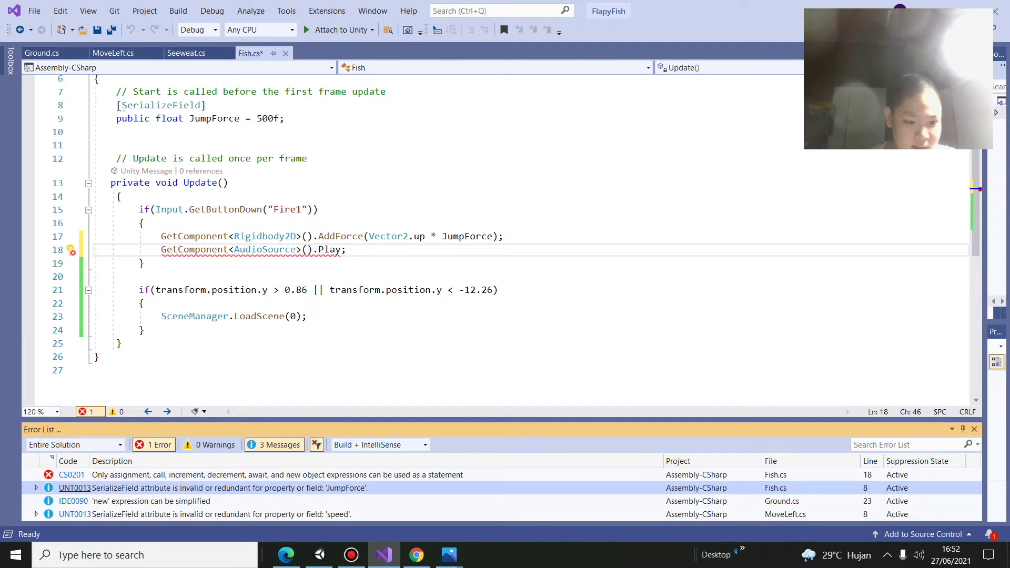
# - Fix the error by adding the missing () after Play and hide informational messages
pyautogui.doubleClick(71, 475)
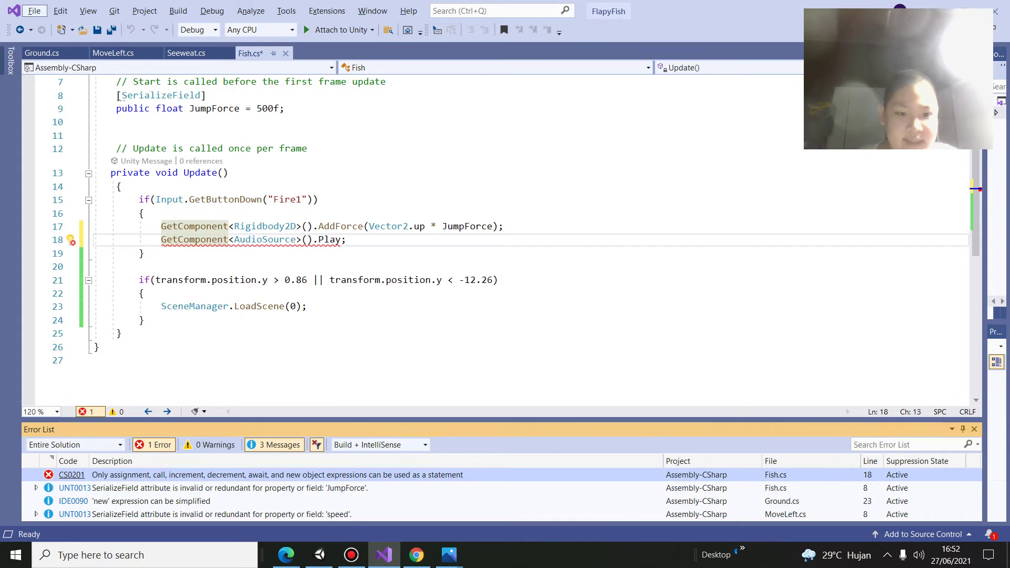
pyautogui.click(341, 239)
pyautogui.write('(')
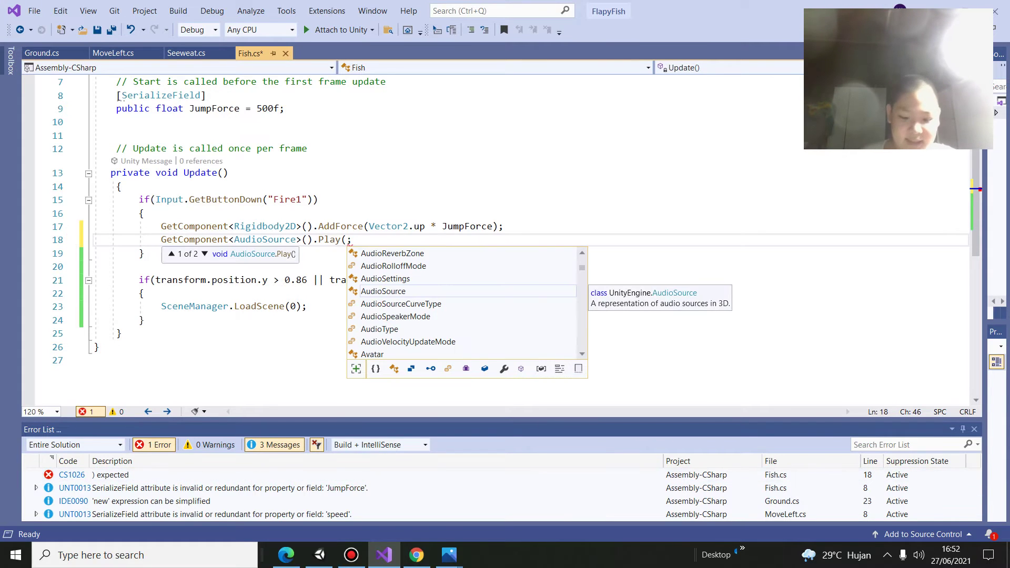
pyautogui.write(')')
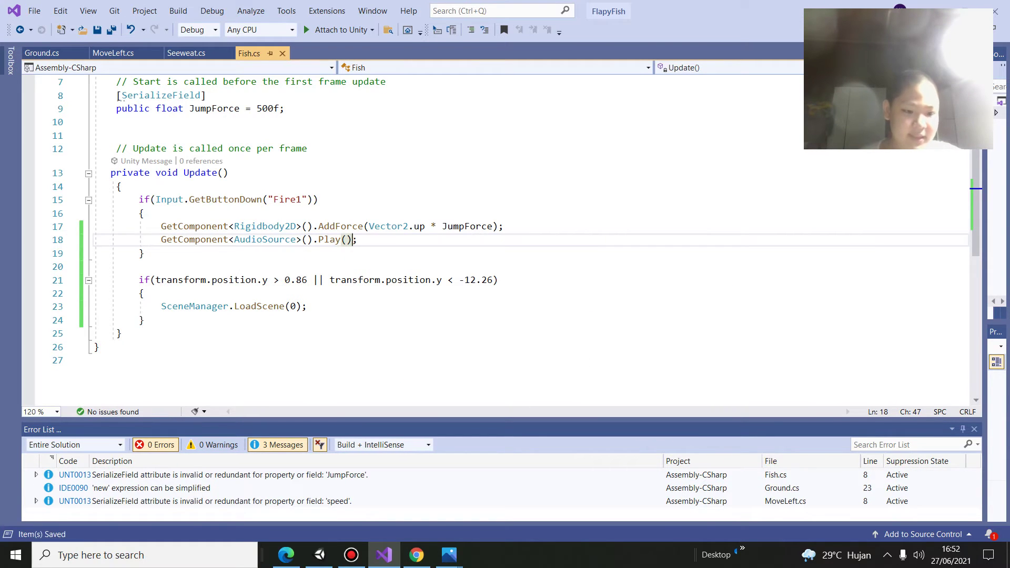
pyautogui.click(277, 444)
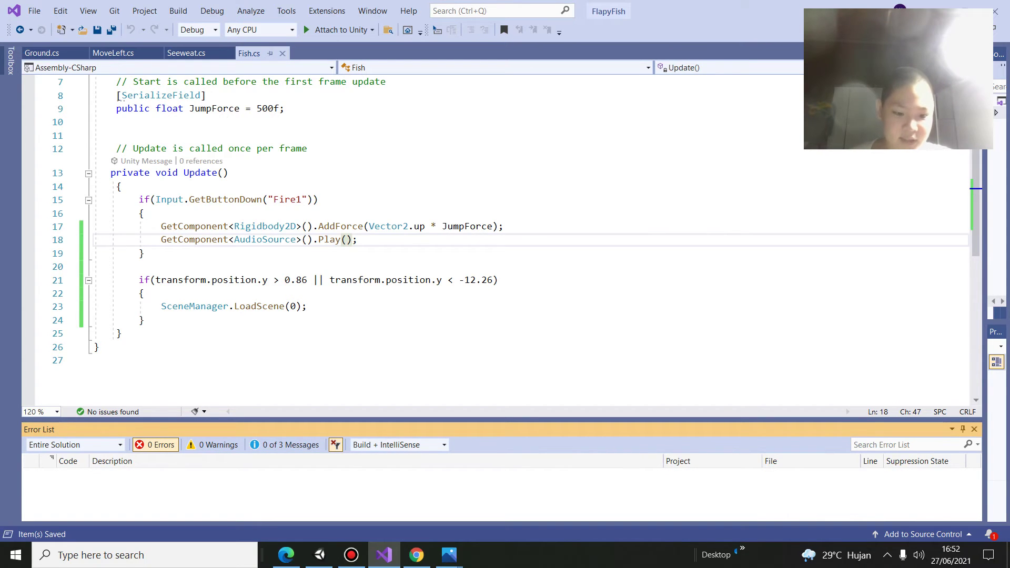
pyautogui.hotkey('alt', 'Tab')
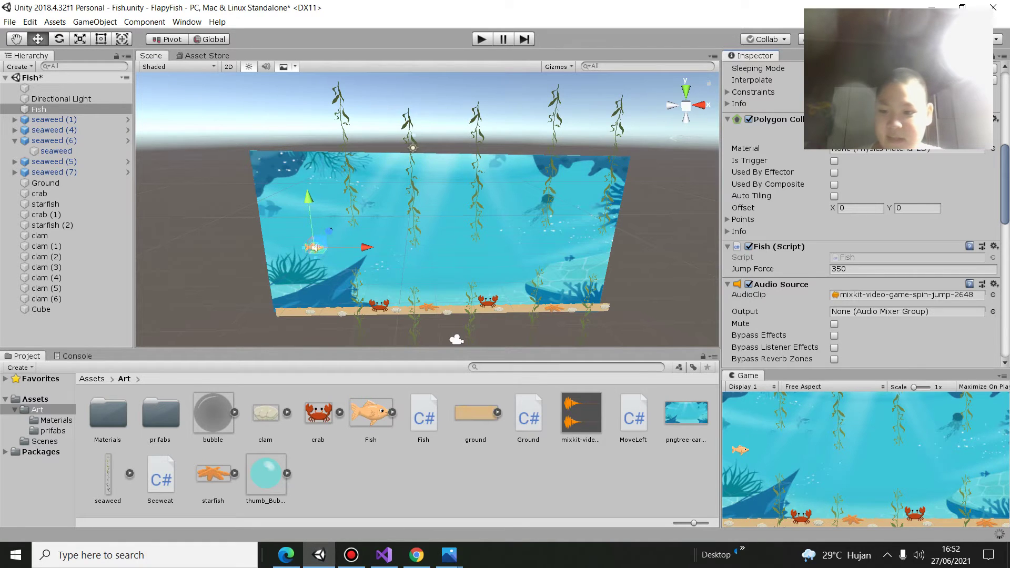
pyautogui.click(481, 38)
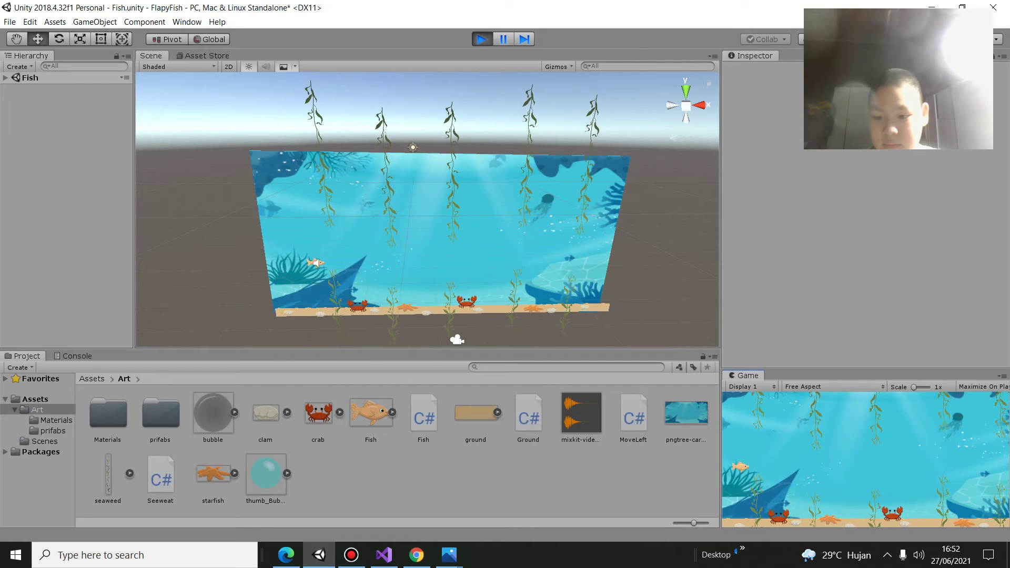
pyautogui.press('space')
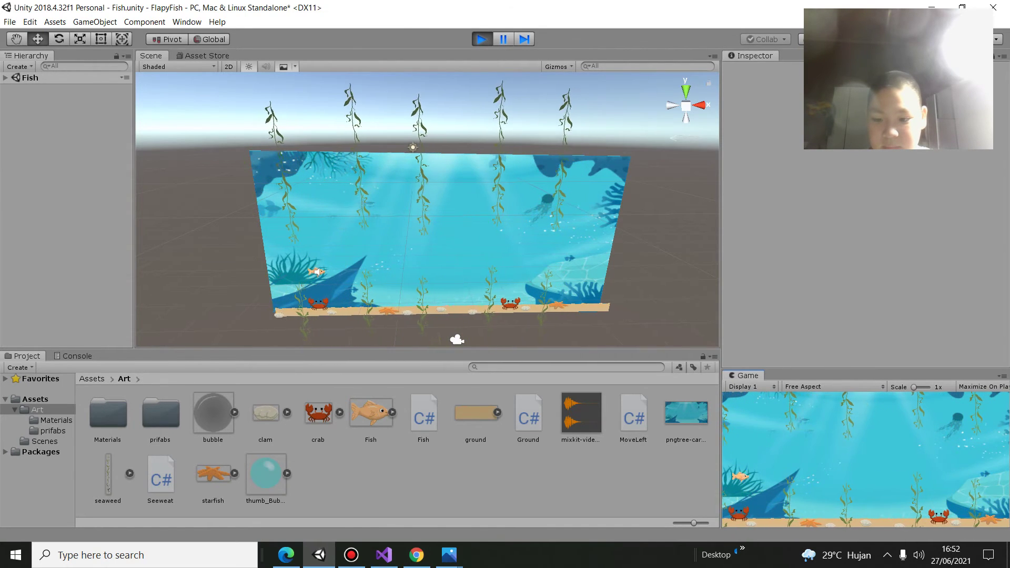
pyautogui.press('space')
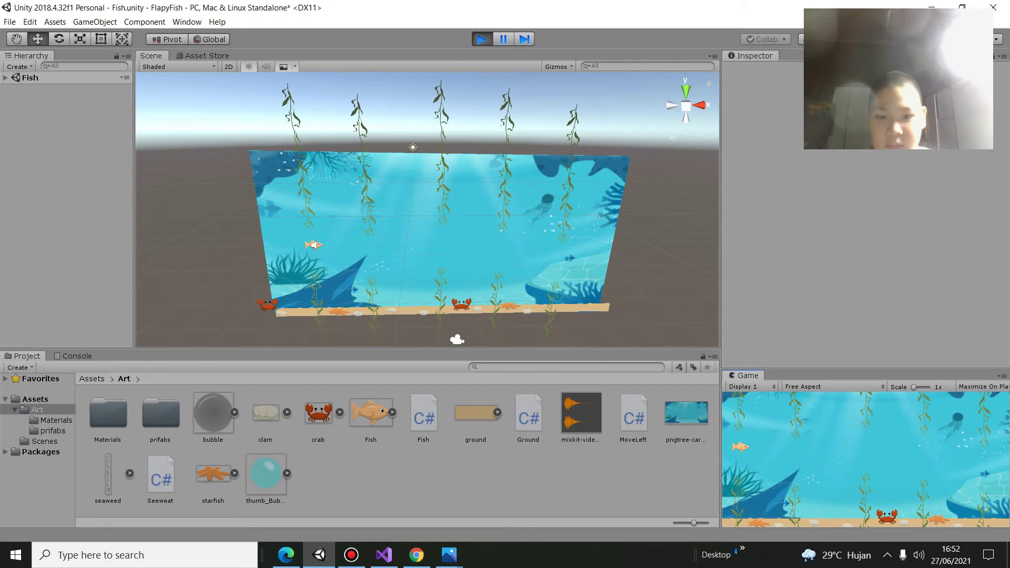
pyautogui.hotkey('ctrl', 'p')
pyautogui.click(312, 247)
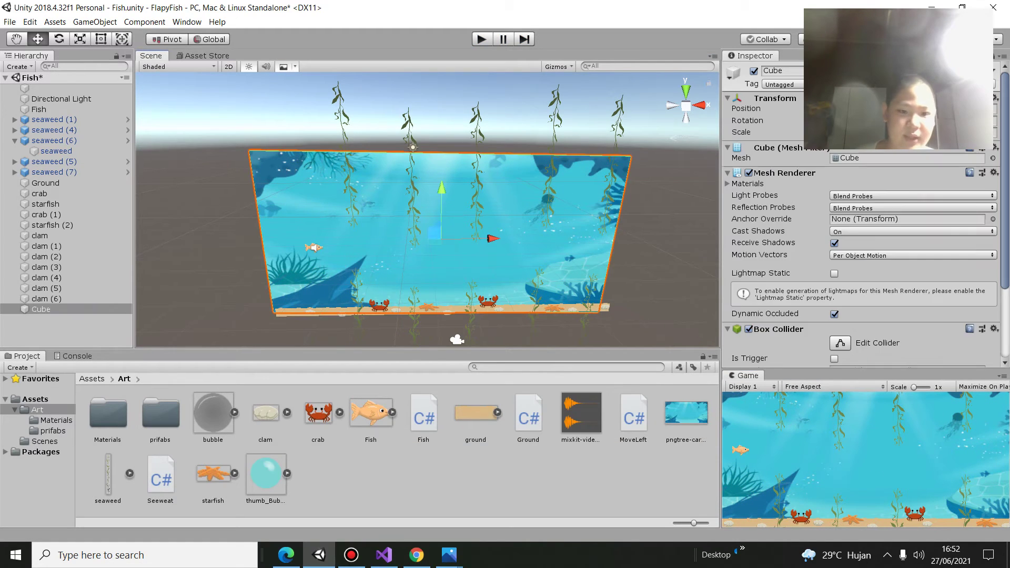
# - Select the Fish object and do a quick test run of the game
pyautogui.click(313, 247)
pyautogui.scroll(-3, 862, 236)
pyautogui.scroll(-10, 862, 236)
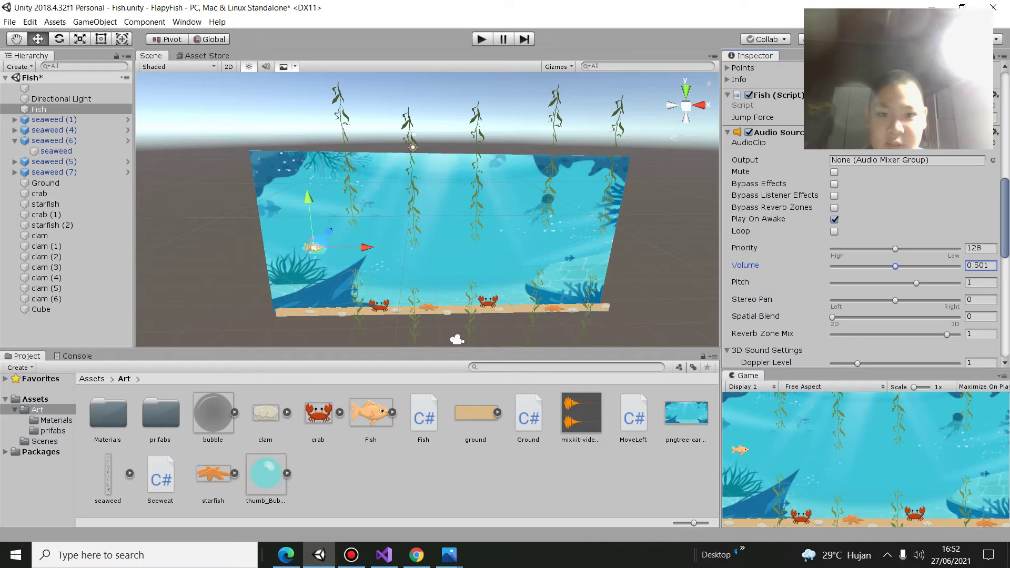
pyautogui.hotkey('ctrl', 'p')
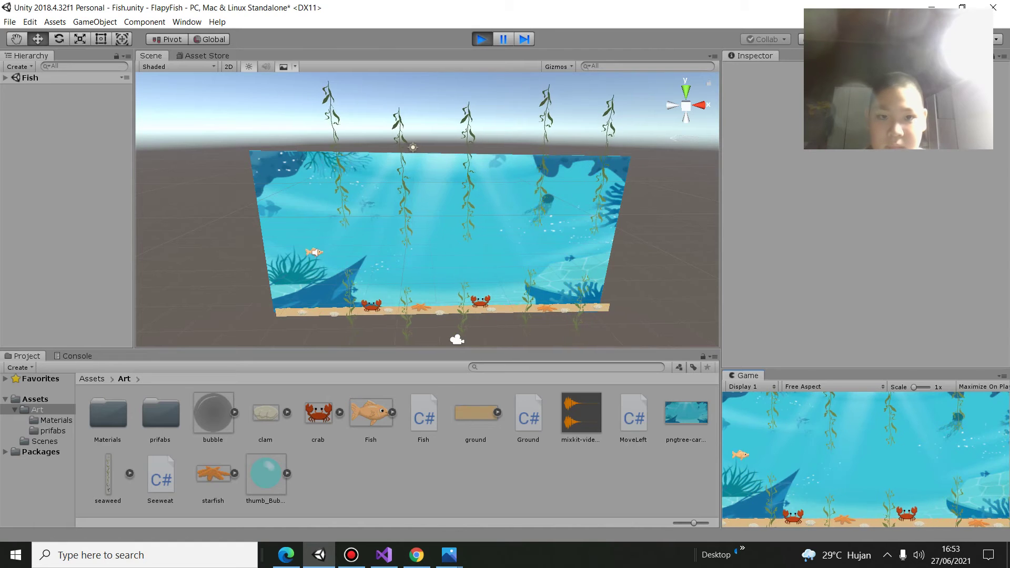
pyautogui.hotkey('ctrl', 'p')
# - Lower the Fish Audio Source volume to about 0.376 and test the jump sound
pyautogui.click(313, 247)
pyautogui.scroll(-5, 862, 237)
pyautogui.scroll(-5, 863, 237)
pyautogui.scroll(-3, 862, 237)
pyautogui.scroll(4, 862, 237)
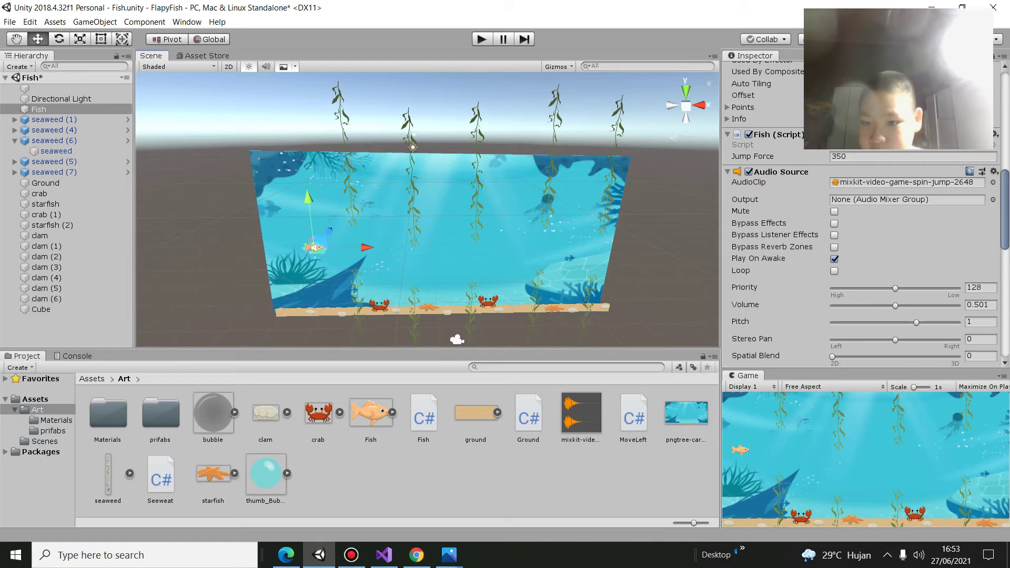
pyautogui.moveTo(895, 305); pyautogui.dragTo(883, 306)
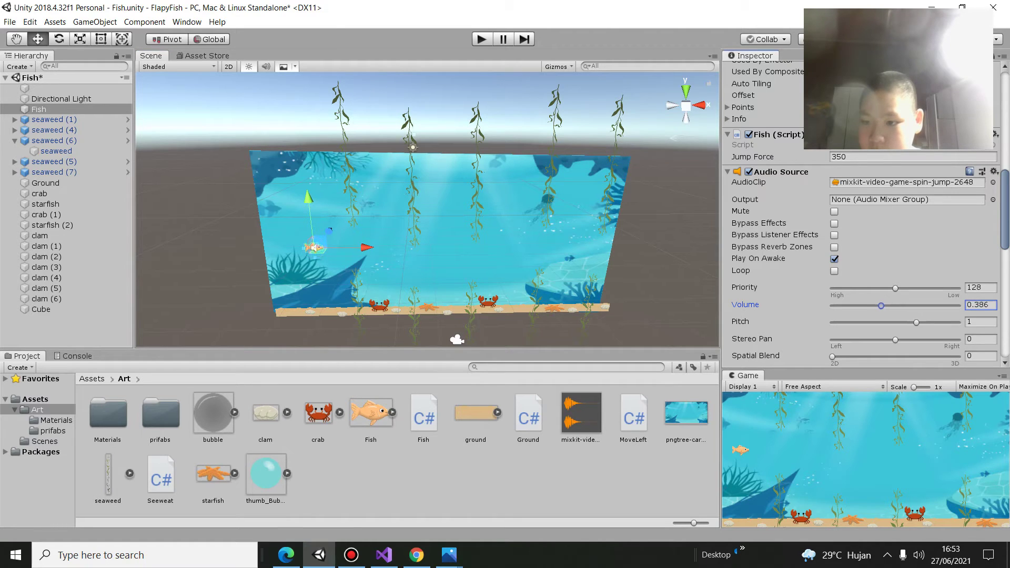
pyautogui.hotkey('ctrl', 'p')
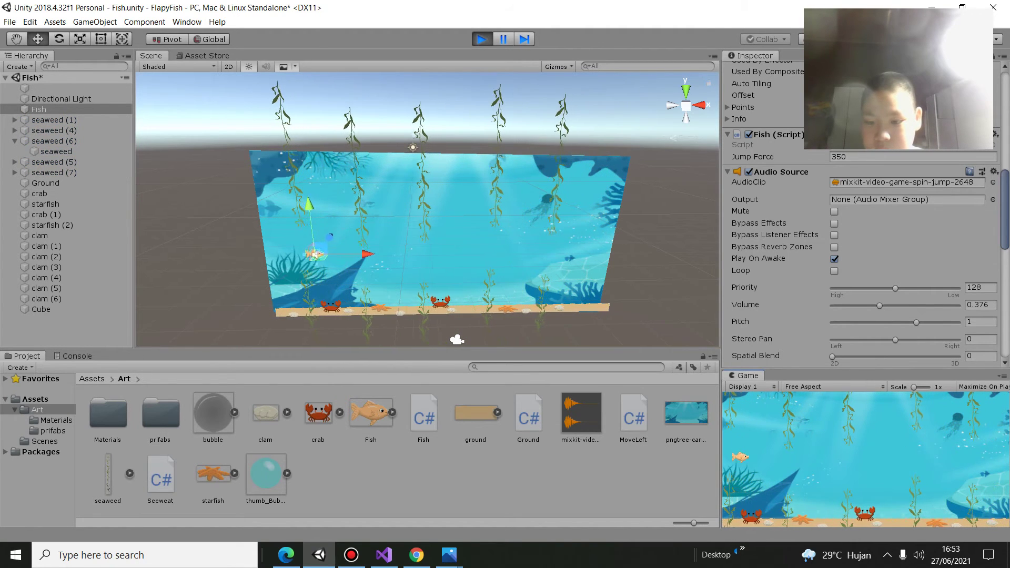
pyautogui.press('space')
pyautogui.hotkey('ctrl', 'p')
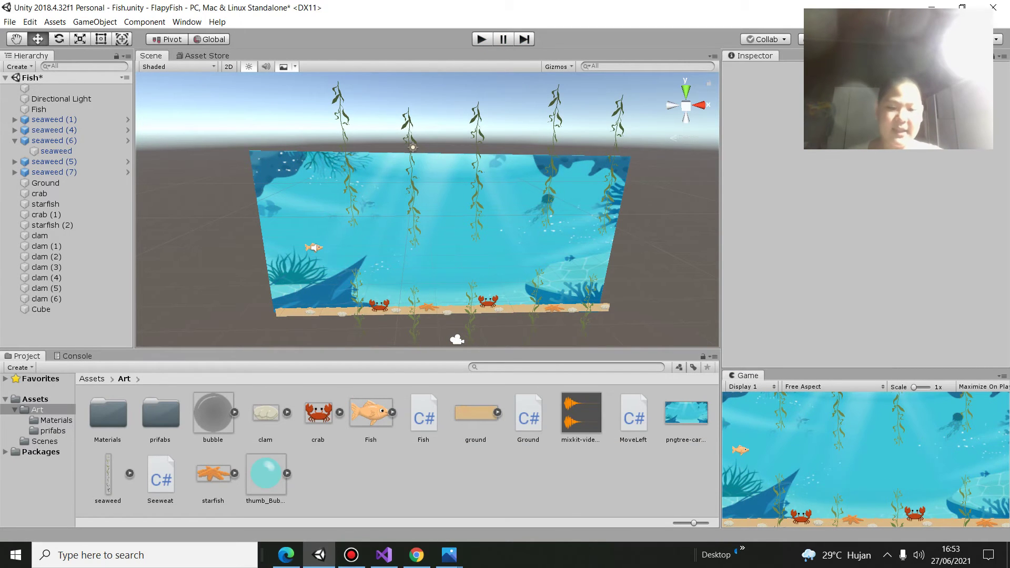
pyautogui.click(286, 554)
# - Scroll the YouTube tutorial page to review the video and its Mixkit description links
pyautogui.scroll(-1, 389, 310)
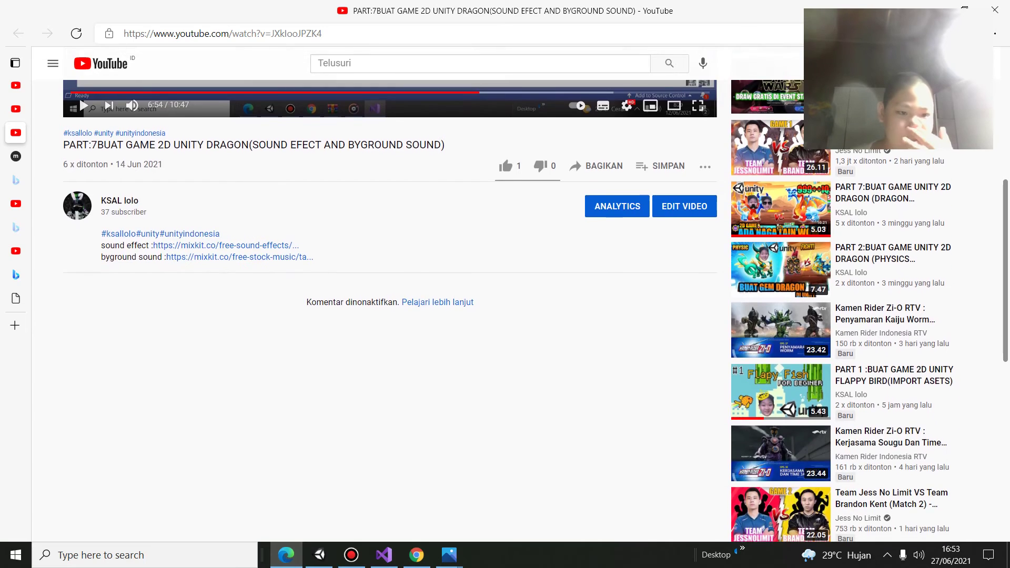
pyautogui.scroll(6, 389, 310)
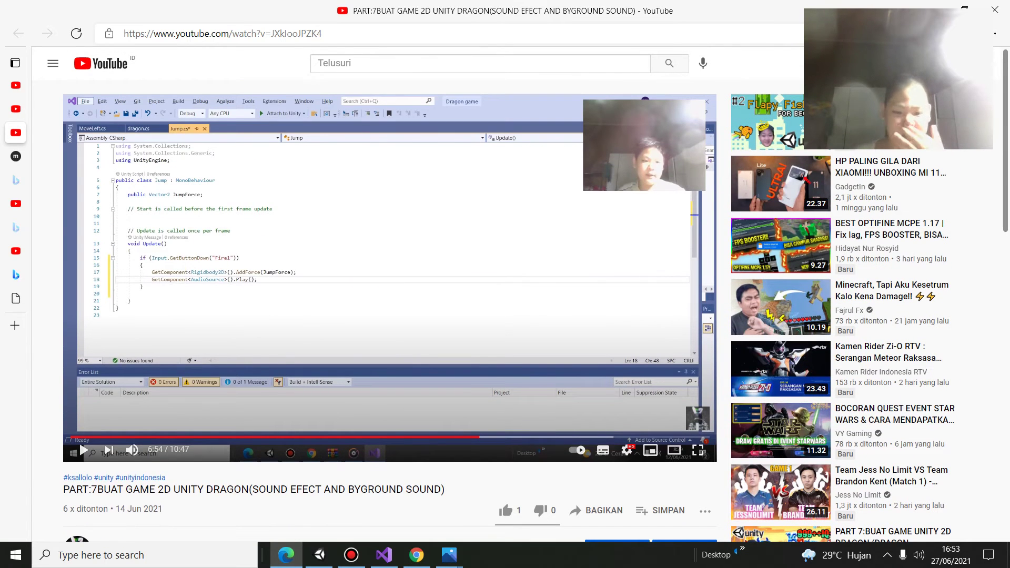
pyautogui.scroll(-7, 79, 297)
pyautogui.scroll(2, 78, 143)
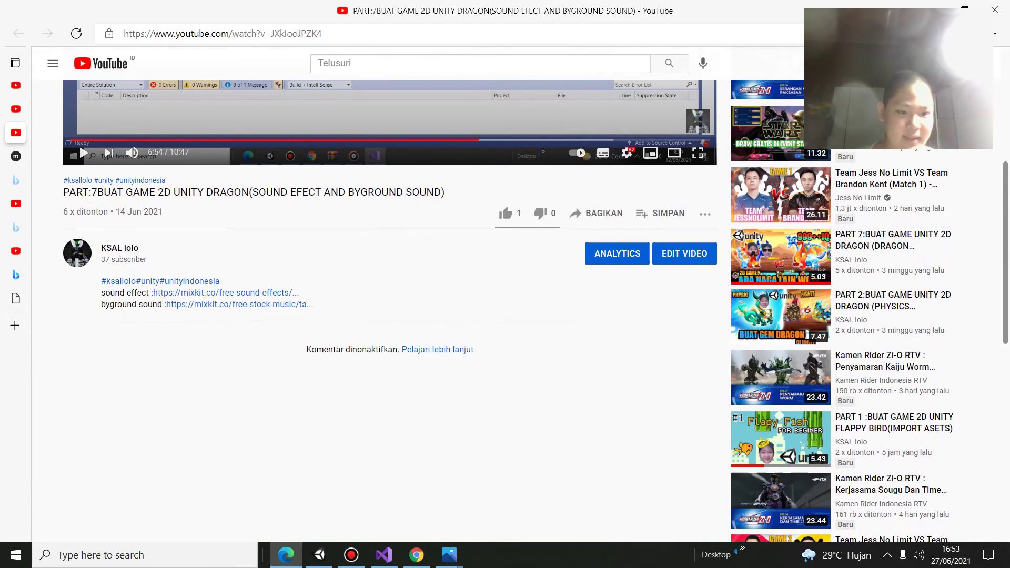
pyautogui.scroll(5, 78, 143)
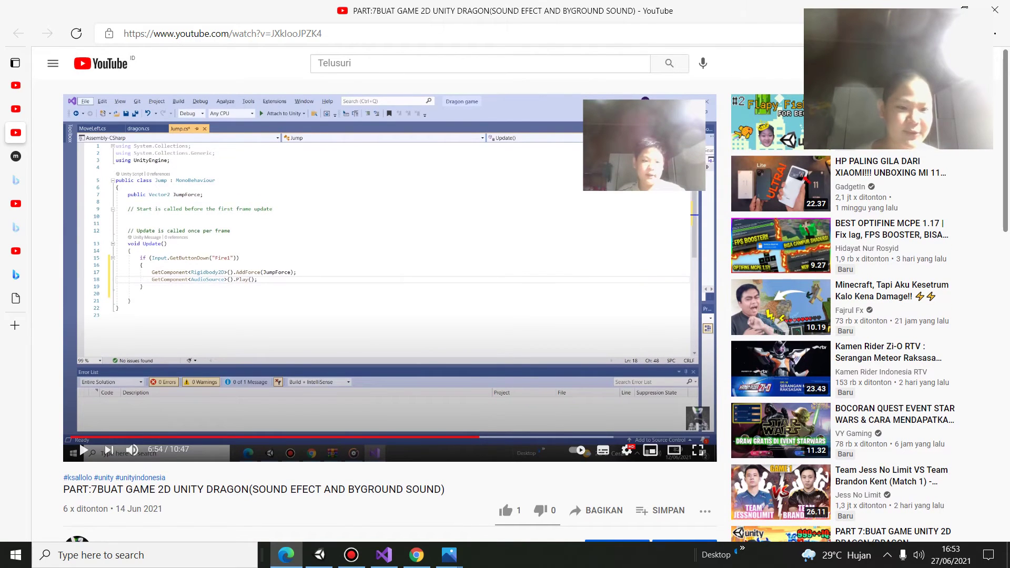
pyautogui.scroll(-3, 389, 310)
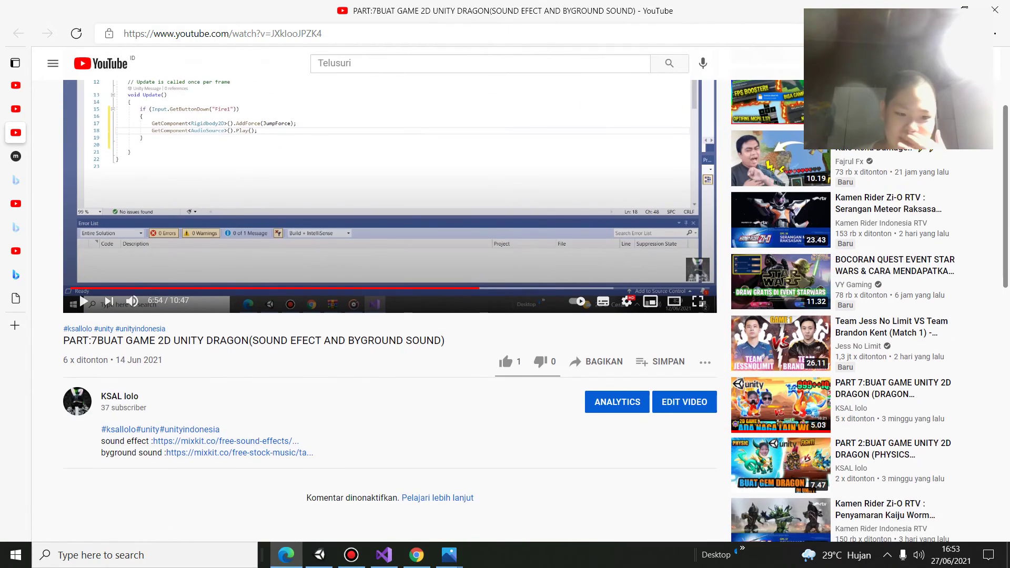
pyautogui.scroll(4, 79, 143)
pyautogui.scroll(-7, 79, 143)
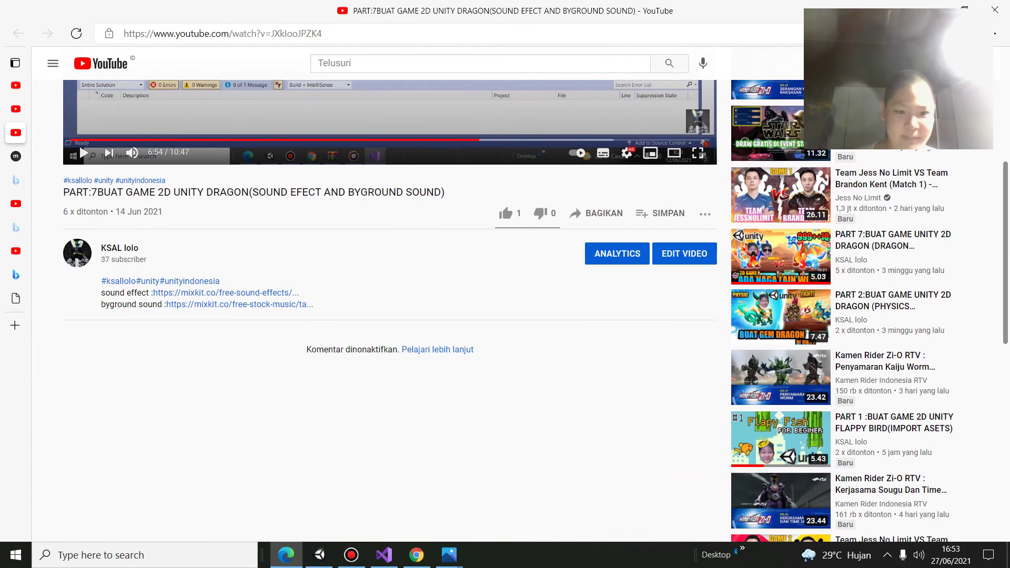
pyautogui.scroll(5, 79, 143)
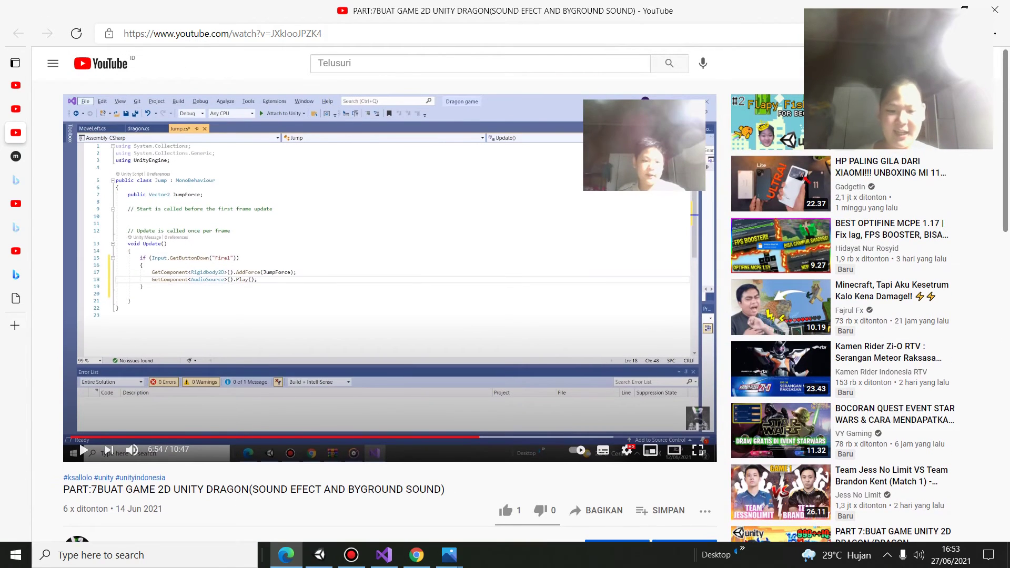
pyautogui.scroll(-5, 78, 143)
pyautogui.scroll(5, 79, 143)
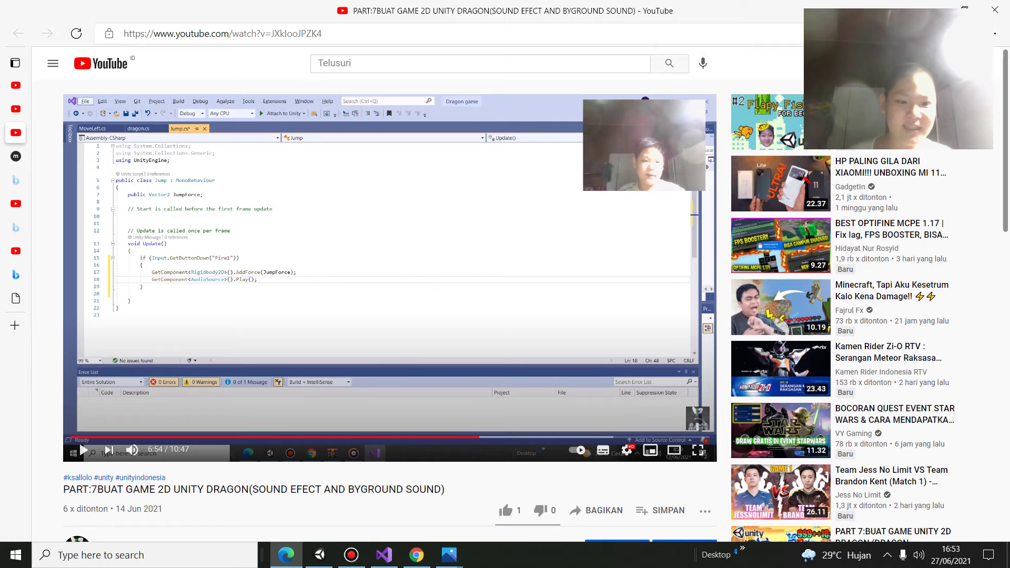
pyautogui.scroll(-4, 79, 217)
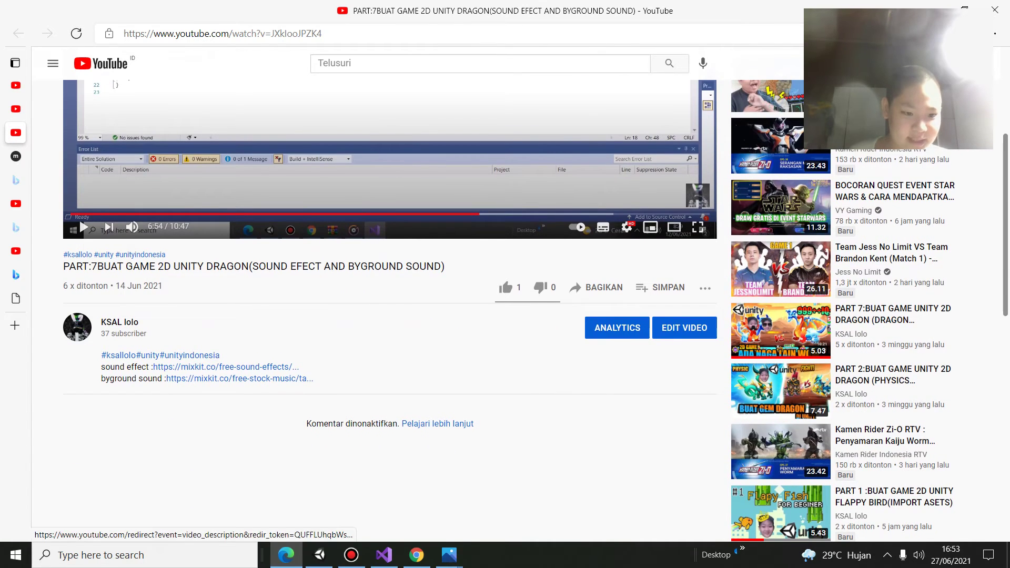
# - Open the Mixkit background music link from the video description
pyautogui.click(240, 378)
pyautogui.scroll(-5, 505, 316)
pyautogui.scroll(-3, 505, 294)
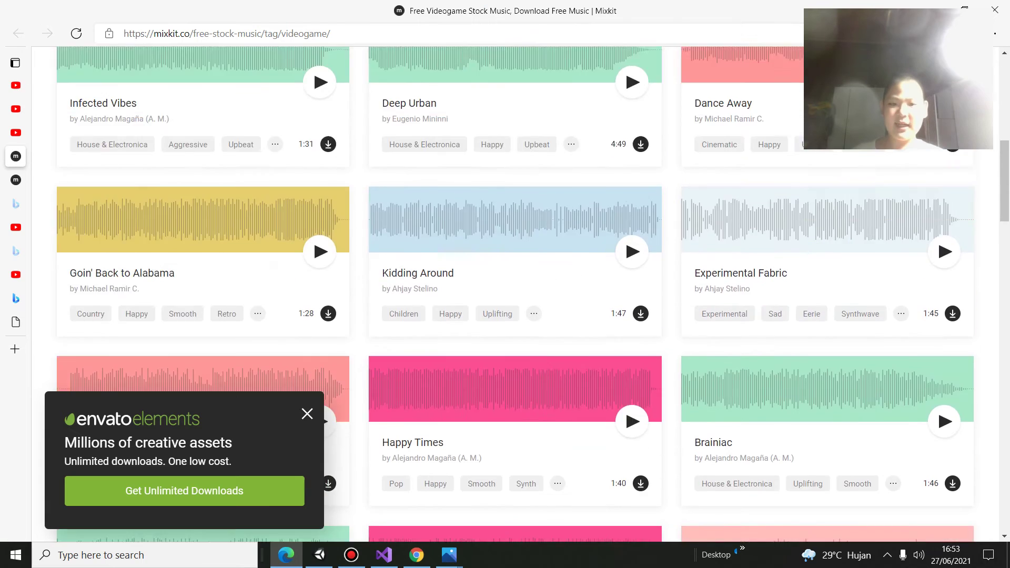
pyautogui.scroll(7, 505, 295)
# - Preview the Video game spin jump effect, then return to the videogame music tab
pyautogui.hotkey('ctrl', 'Tab')
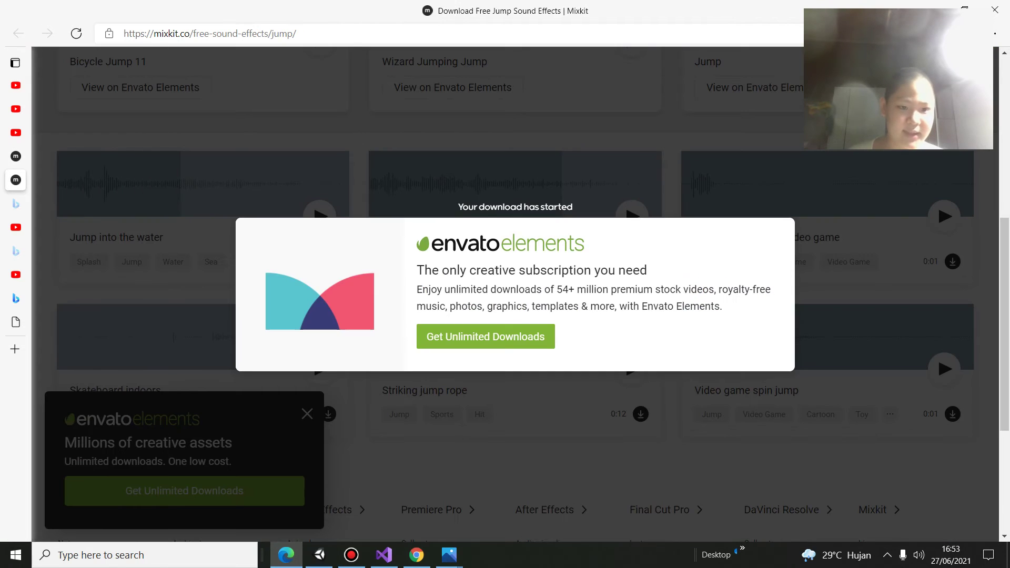
pyautogui.press('Escape')
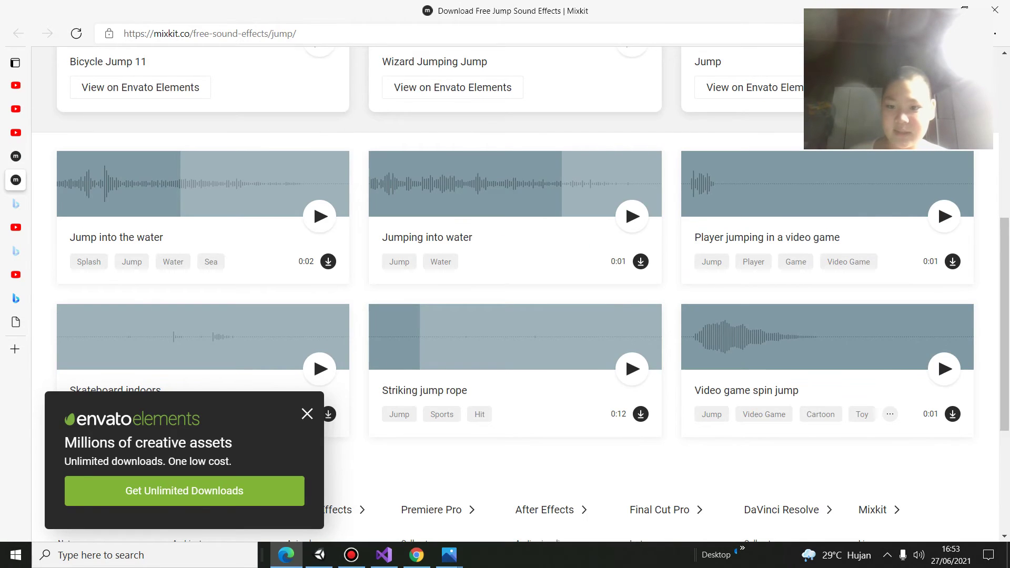
pyautogui.scroll(-2, 505, 316)
pyautogui.scroll(1, 505, 316)
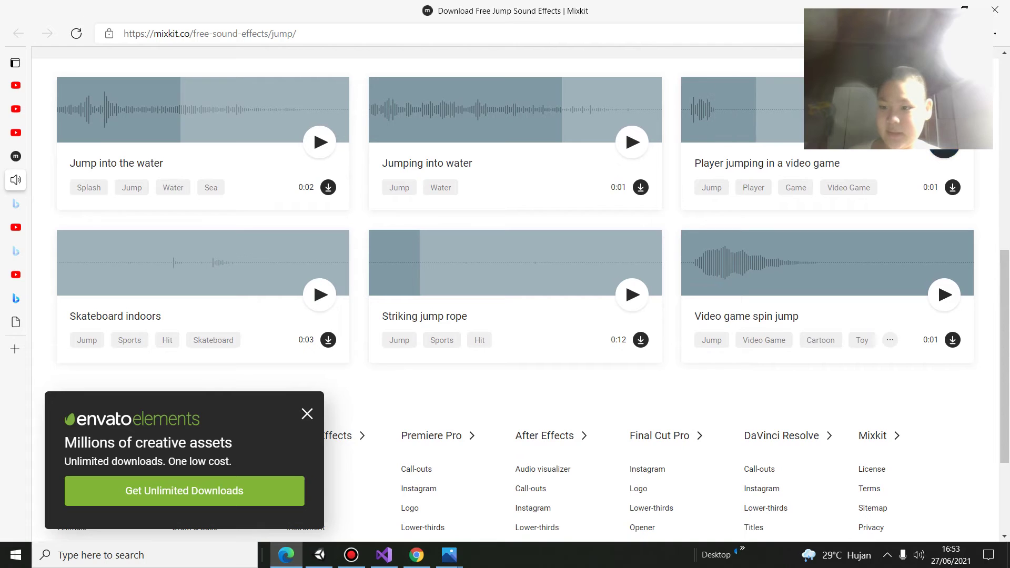
pyautogui.click(944, 294)
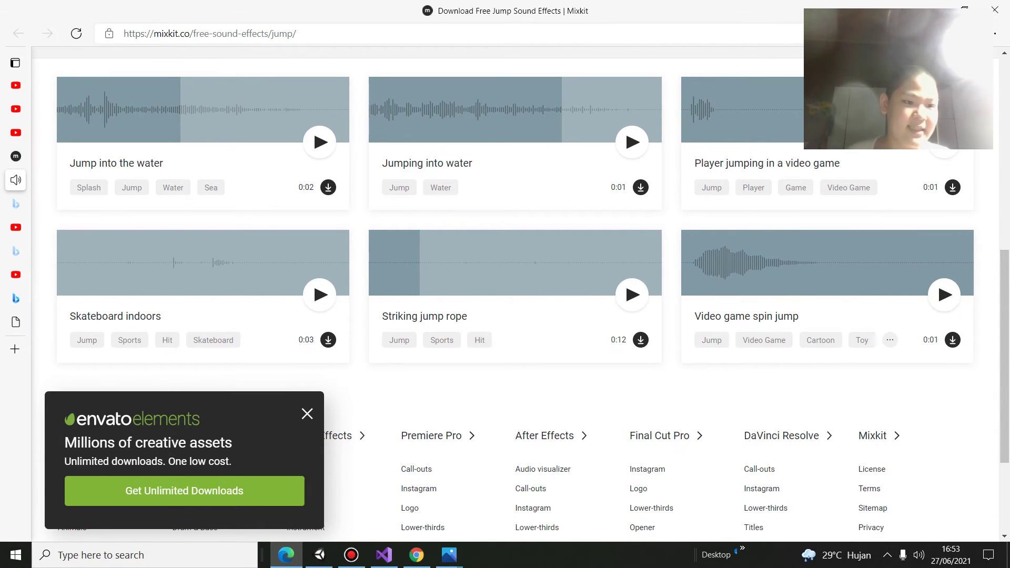
pyautogui.click(16, 156)
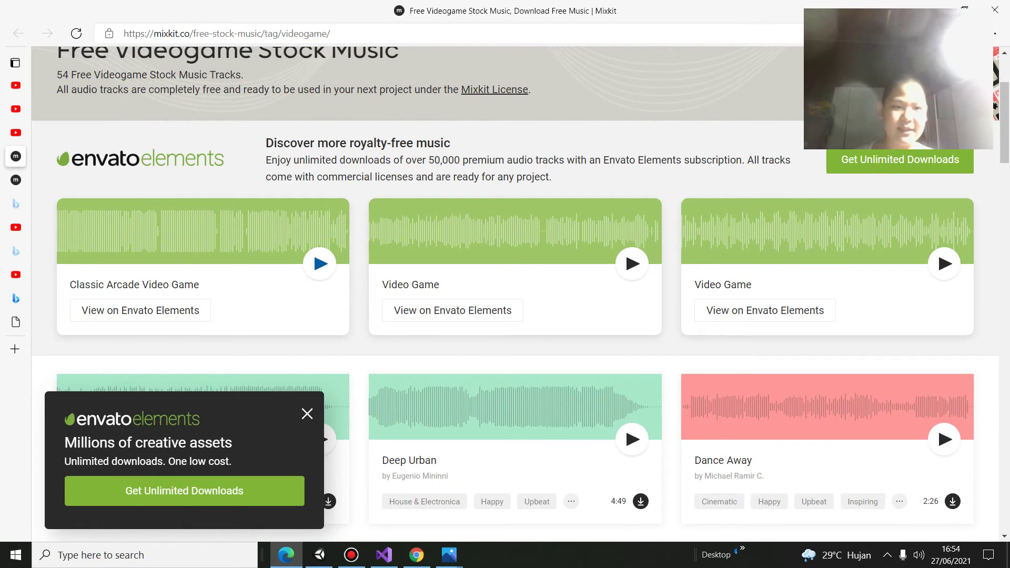
pyautogui.click(320, 264)
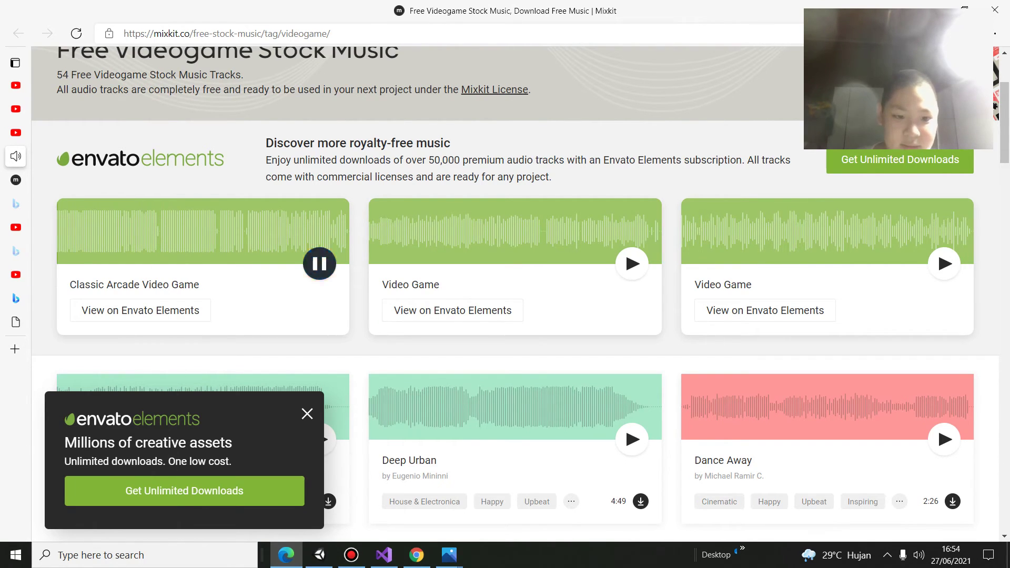
pyautogui.click(632, 264)
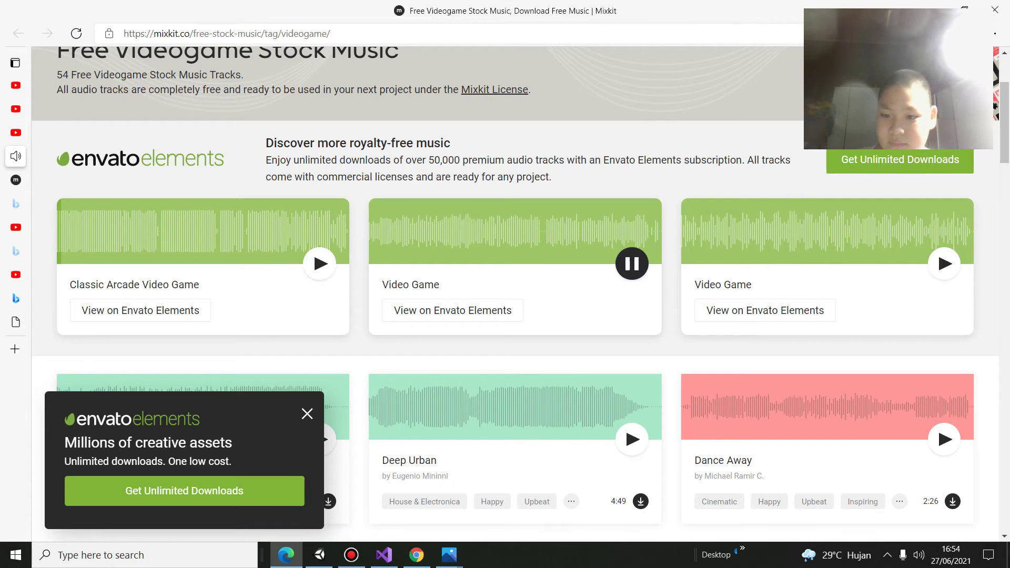
pyautogui.click(945, 263)
pyautogui.scroll(-4, 944, 264)
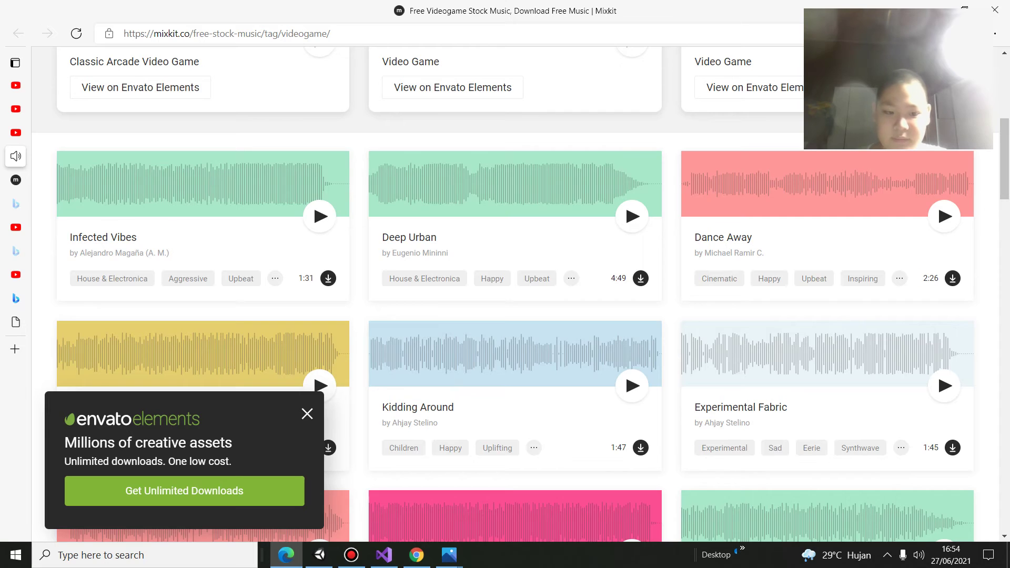
pyautogui.scroll(4, 944, 263)
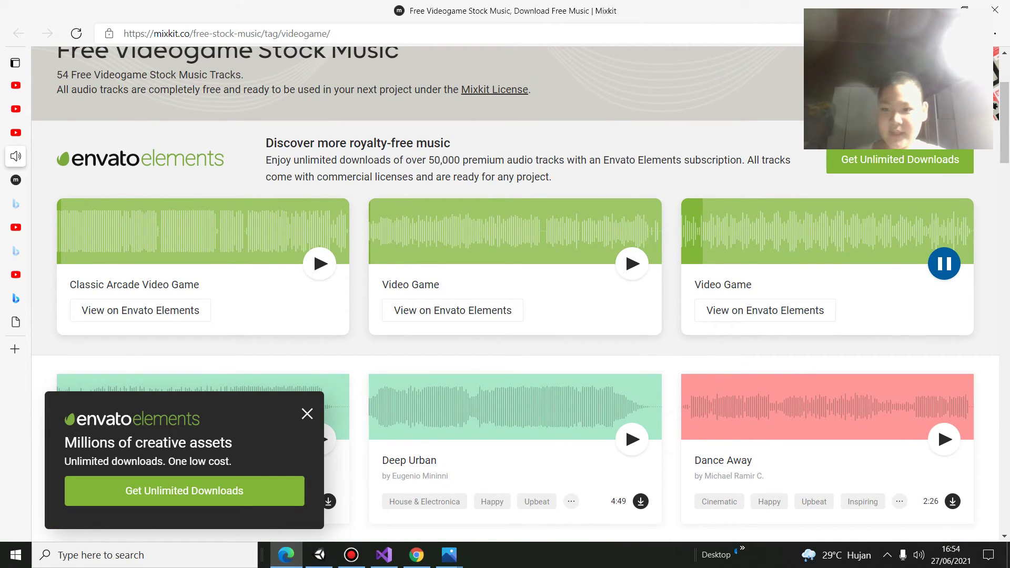
pyautogui.click(765, 310)
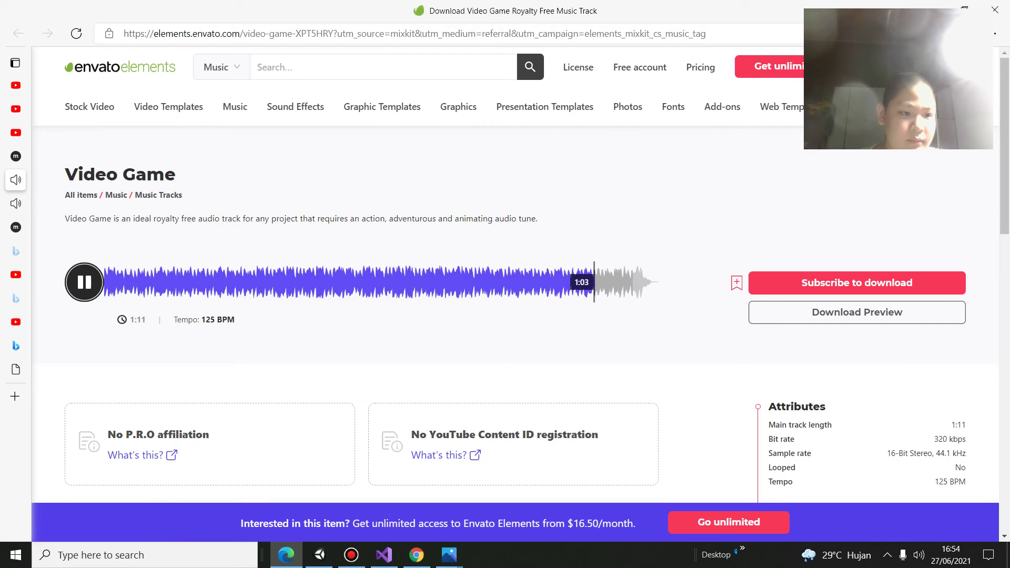
pyautogui.click(16, 180)
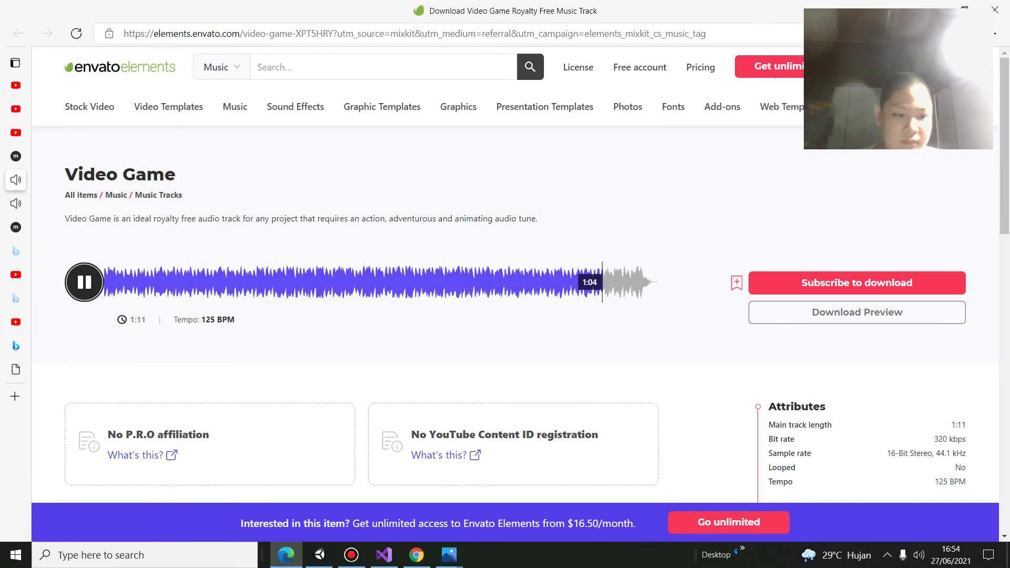
pyautogui.click(857, 312)
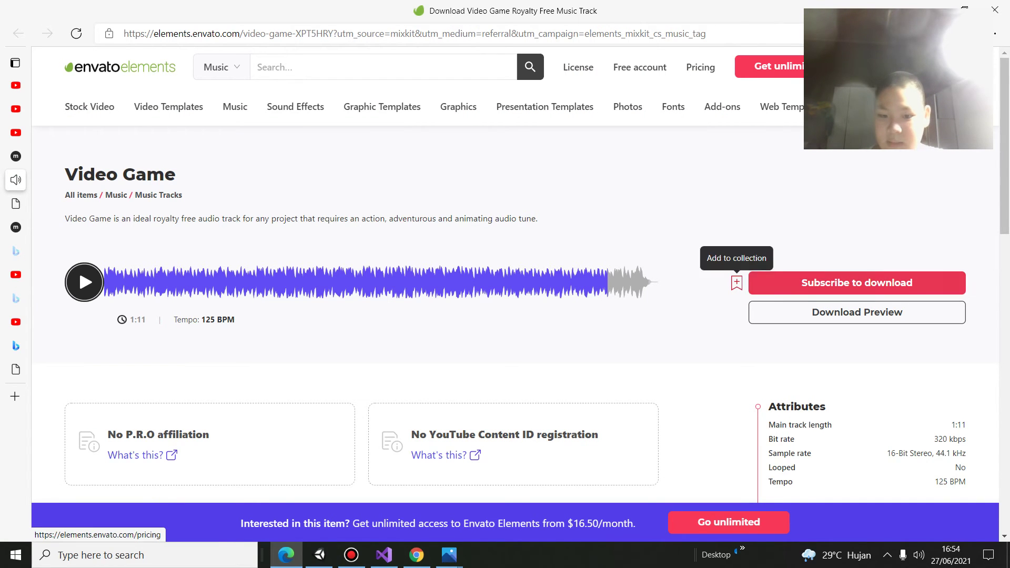
pyautogui.click(16, 157)
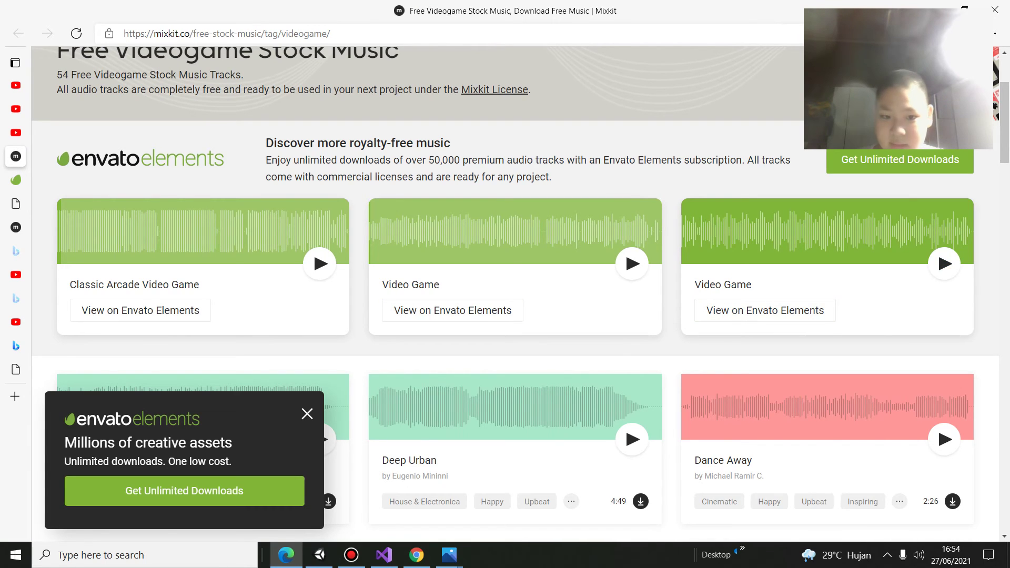
# - Preview the Dance Away, Deep Urban, Infected Vibes and Goin' Back to Alabama tracks
pyautogui.scroll(-10, 625, 425)
pyautogui.scroll(10, 624, 351)
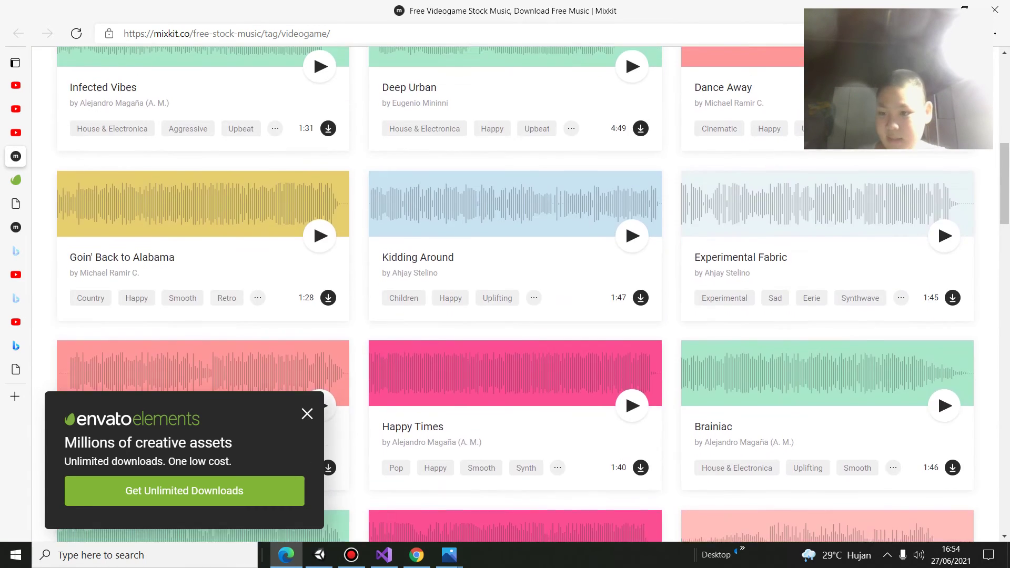
pyautogui.scroll(-3, 625, 351)
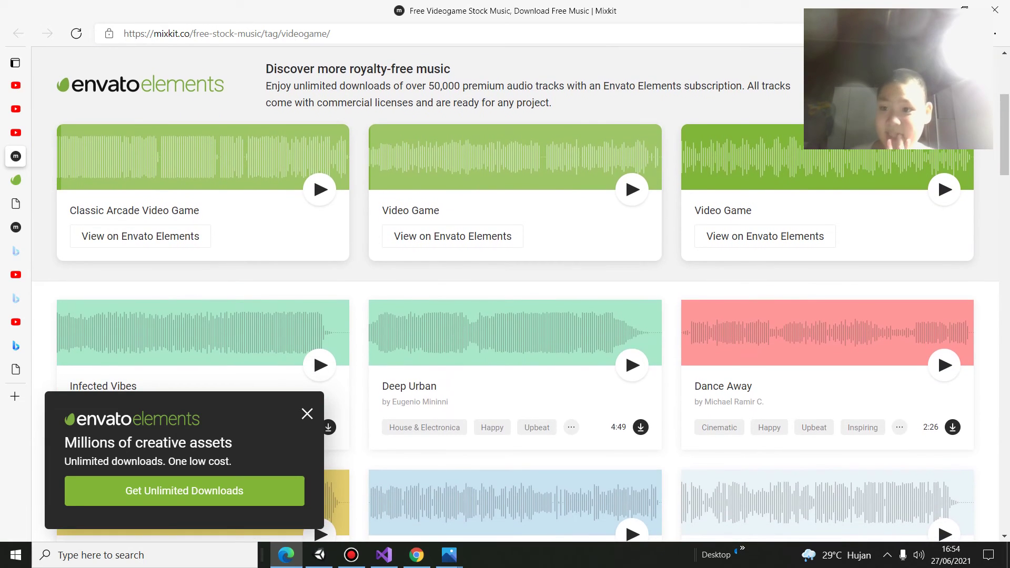
pyautogui.click(943, 365)
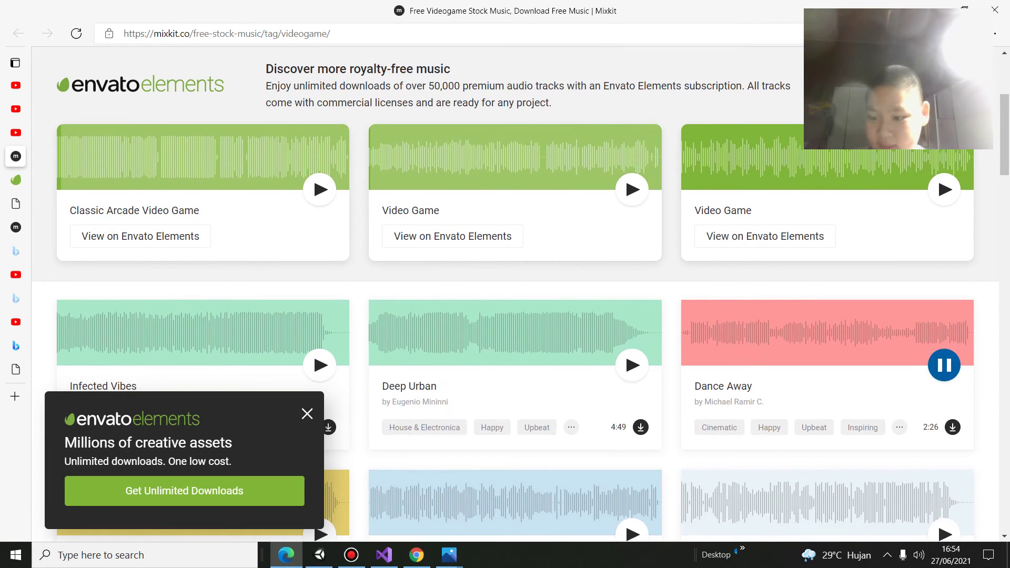
pyautogui.scroll(-1, 625, 351)
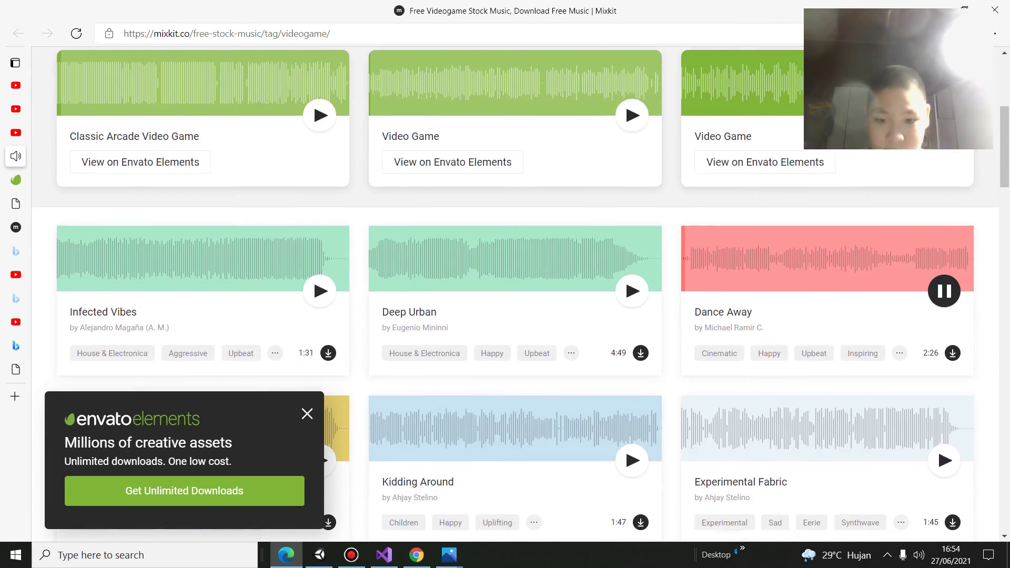
pyautogui.click(632, 291)
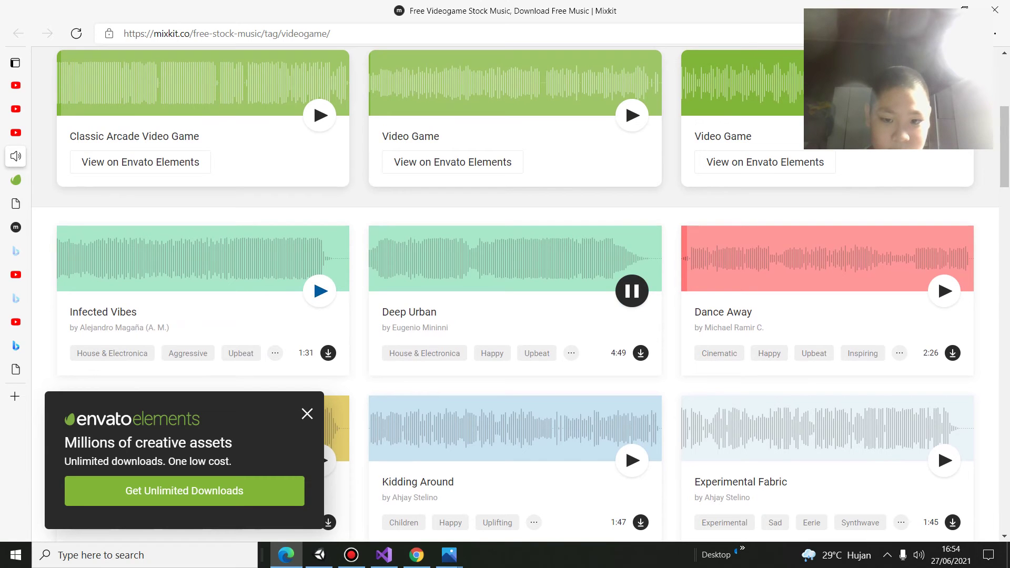
pyautogui.click(320, 291)
pyautogui.scroll(-2, 320, 291)
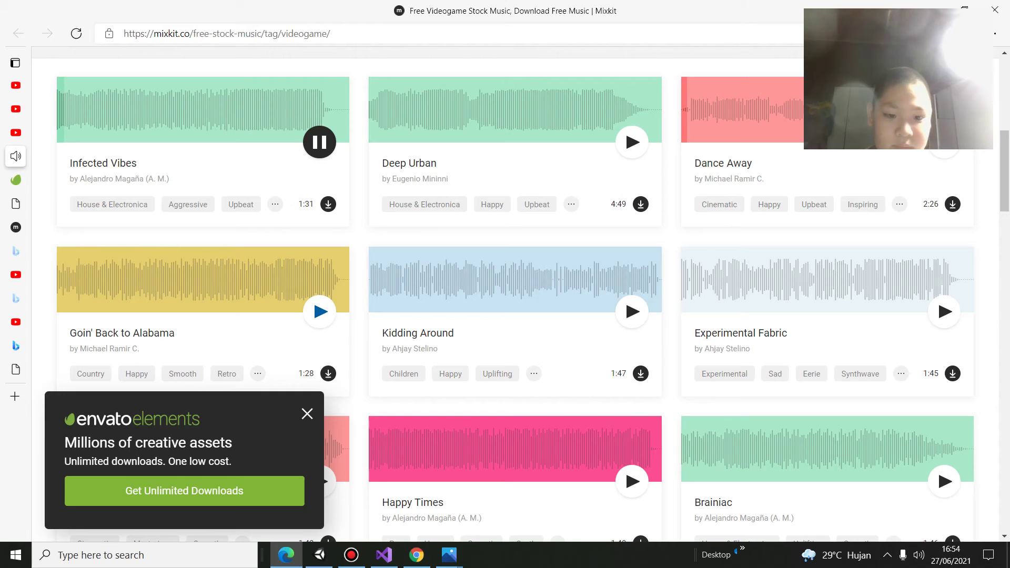
pyautogui.click(320, 312)
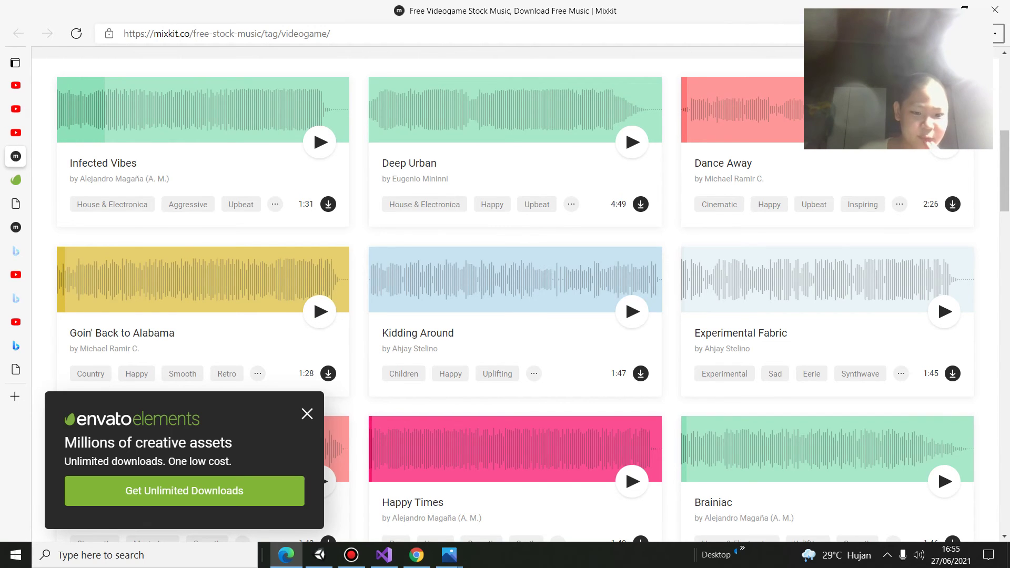
pyautogui.click(307, 413)
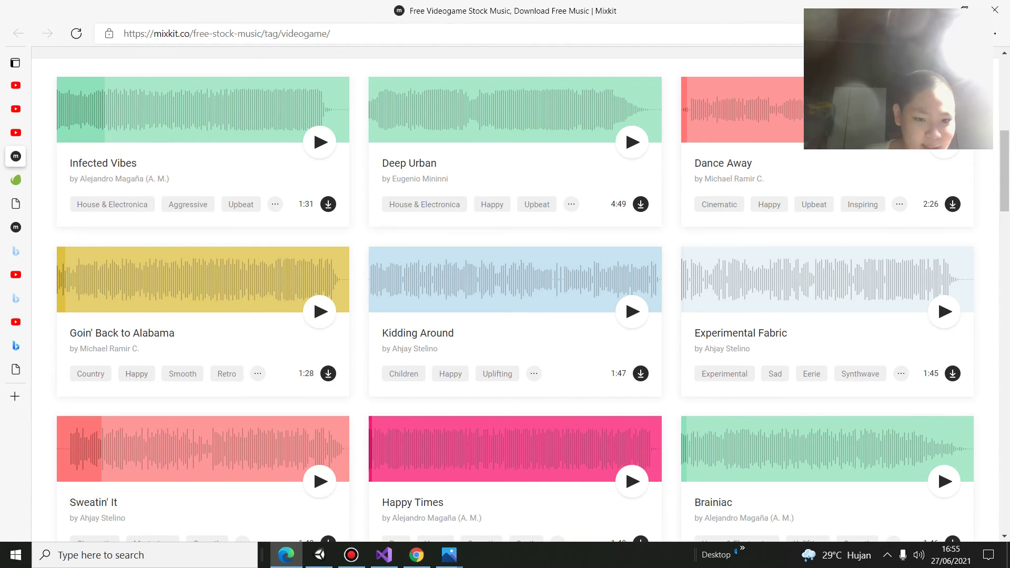
pyautogui.click(319, 311)
# - Replay Infected Vibes, then download the Infected Vibes track
pyautogui.click(319, 311)
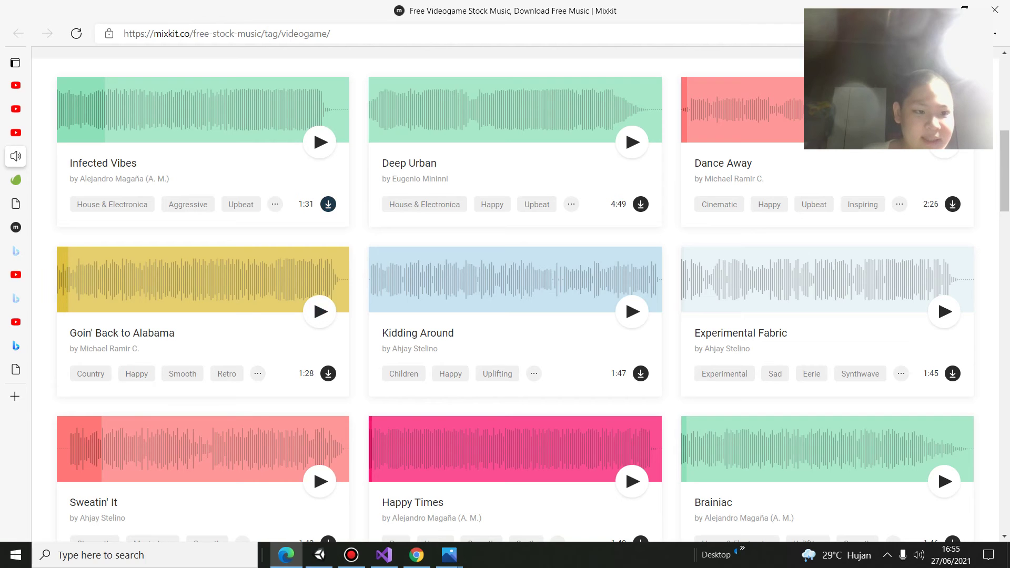
pyautogui.click(319, 142)
pyautogui.scroll(1, 320, 142)
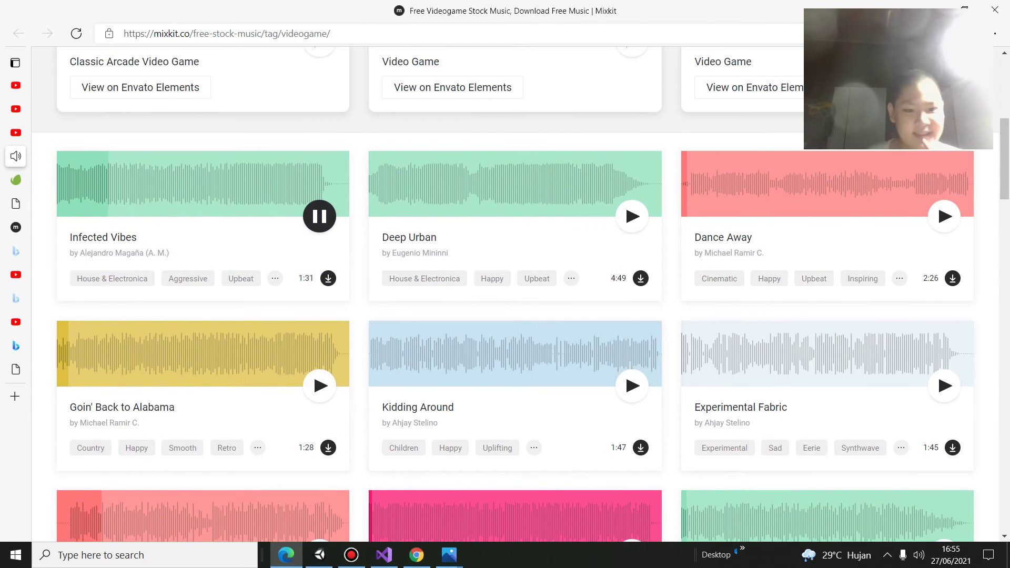
pyautogui.click(319, 216)
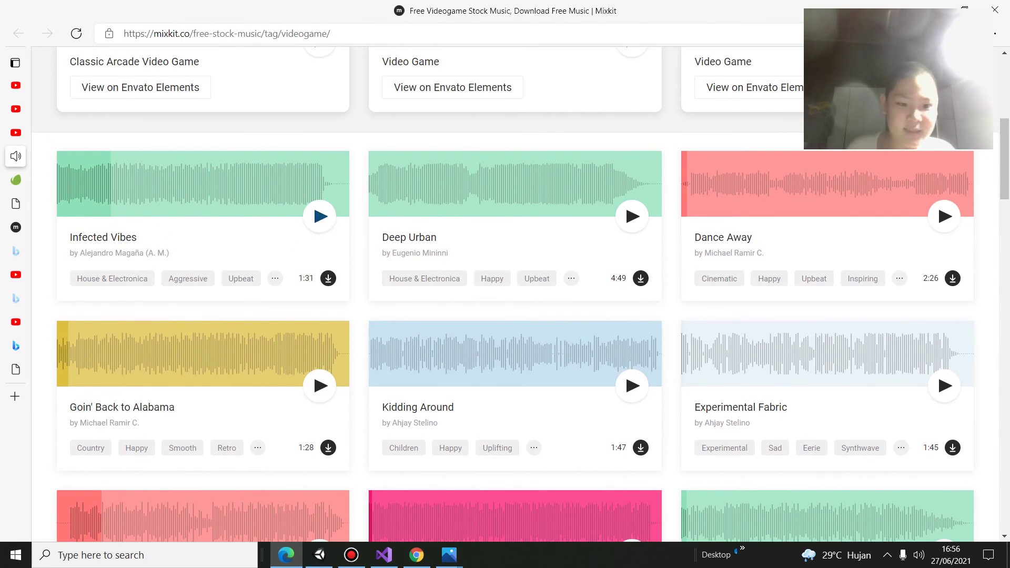
pyautogui.click(329, 277)
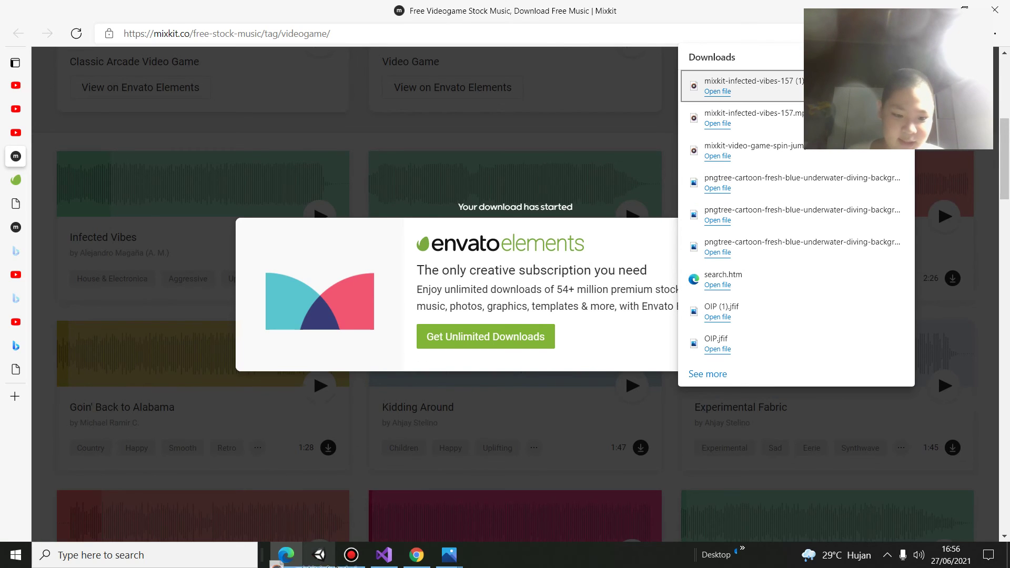
pyautogui.click(319, 554)
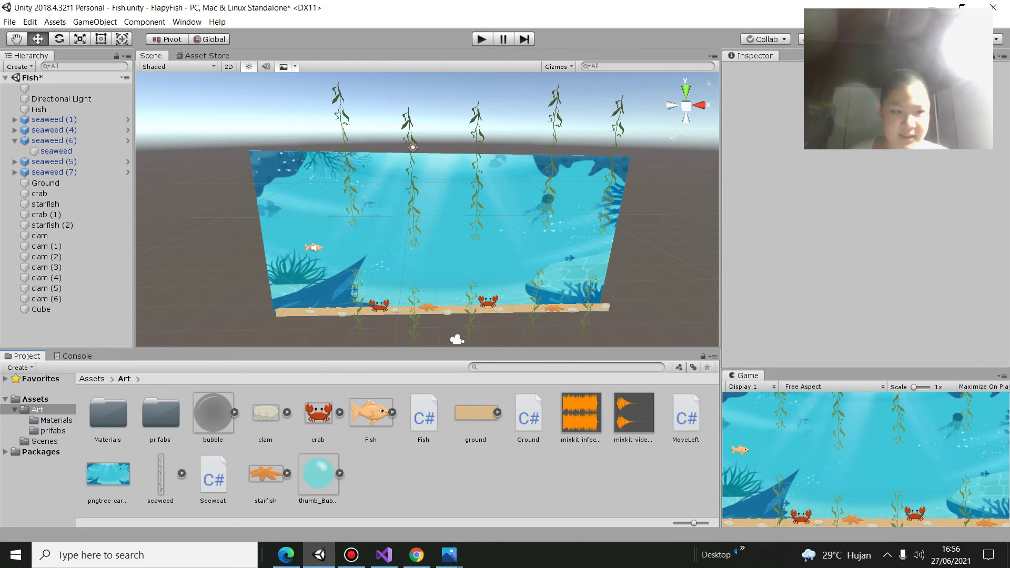
# - Create an empty GameObject and reset its Transform to the origin
pyautogui.click(94, 21)
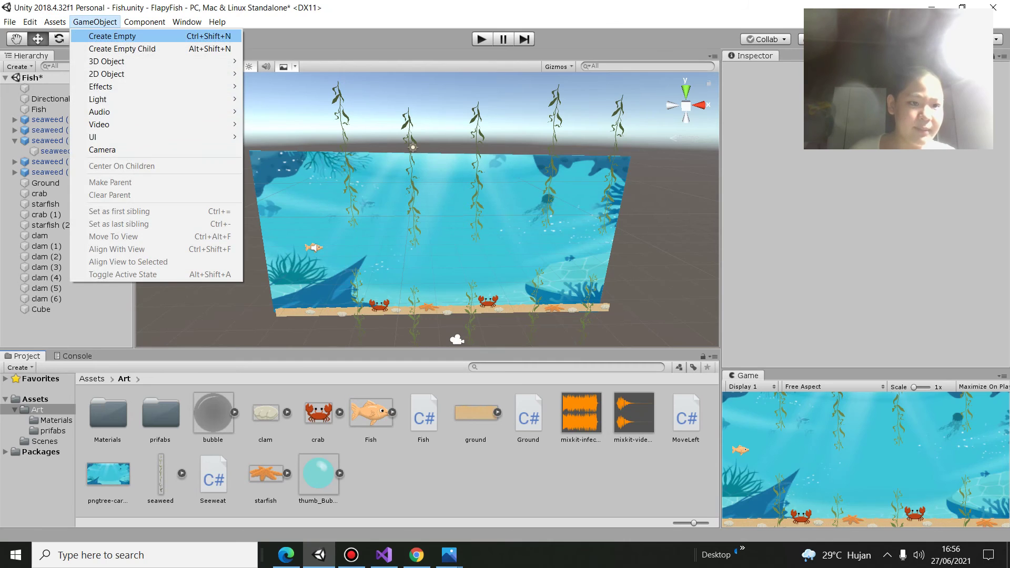
pyautogui.click(112, 36)
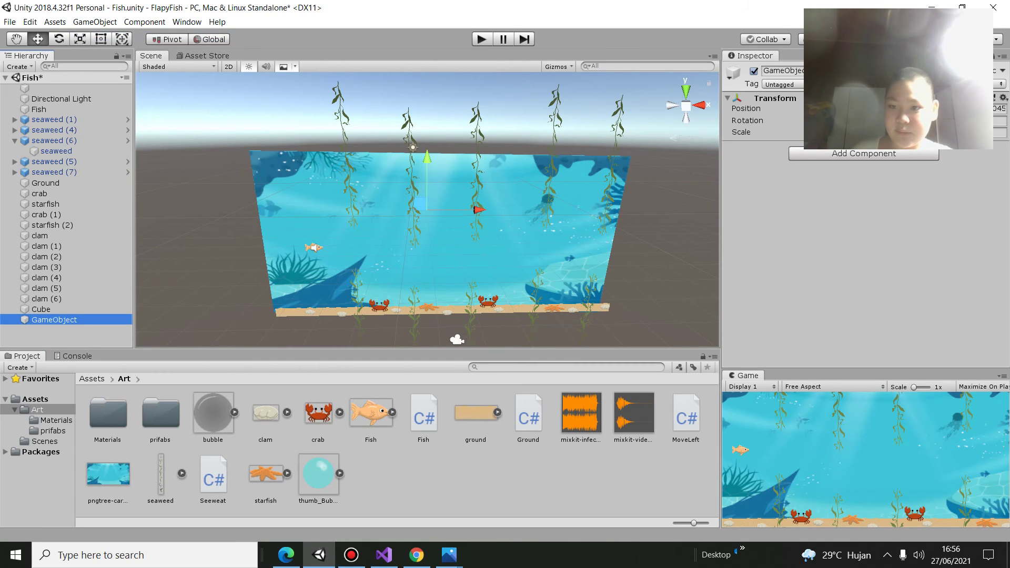
pyautogui.rightClick(797, 99)
pyautogui.click(831, 207)
# - Give it an Audio Source playing mixkit-infected-vibes-157 (1) and test it in Play mode
pyautogui.click(863, 153)
pyautogui.write('au')
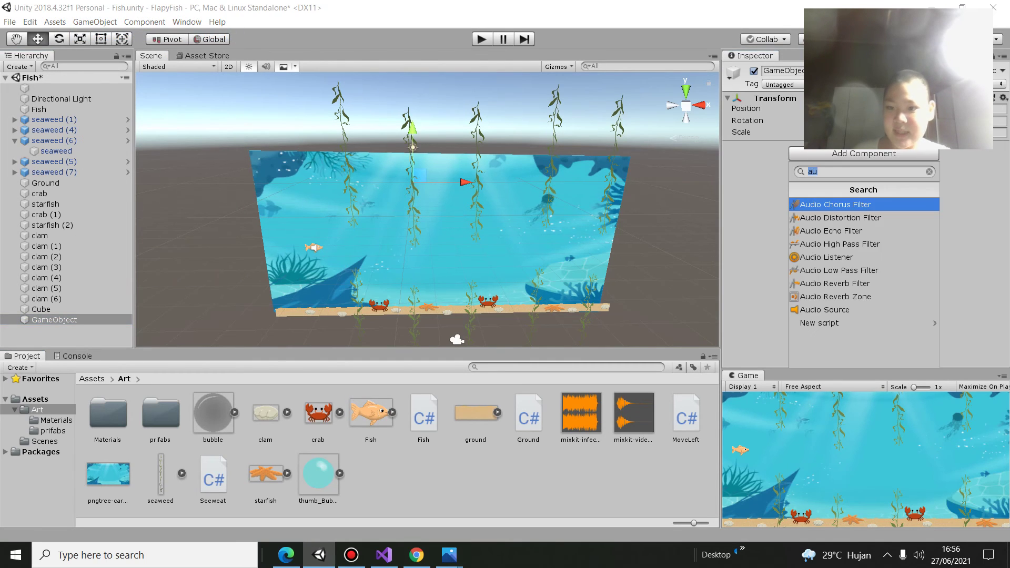
pyautogui.click(825, 310)
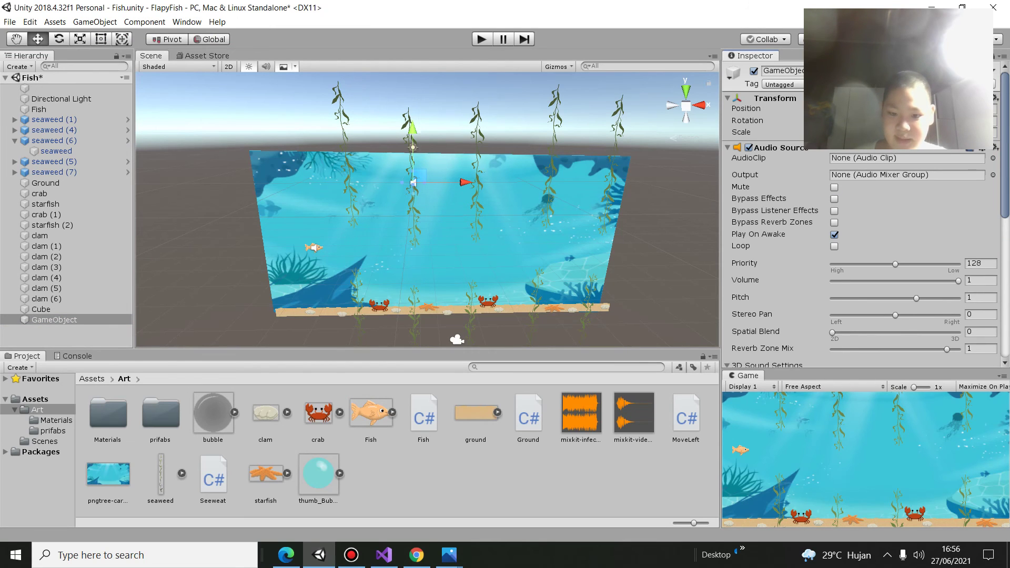
pyautogui.moveTo(581, 413); pyautogui.dragTo(905, 158)
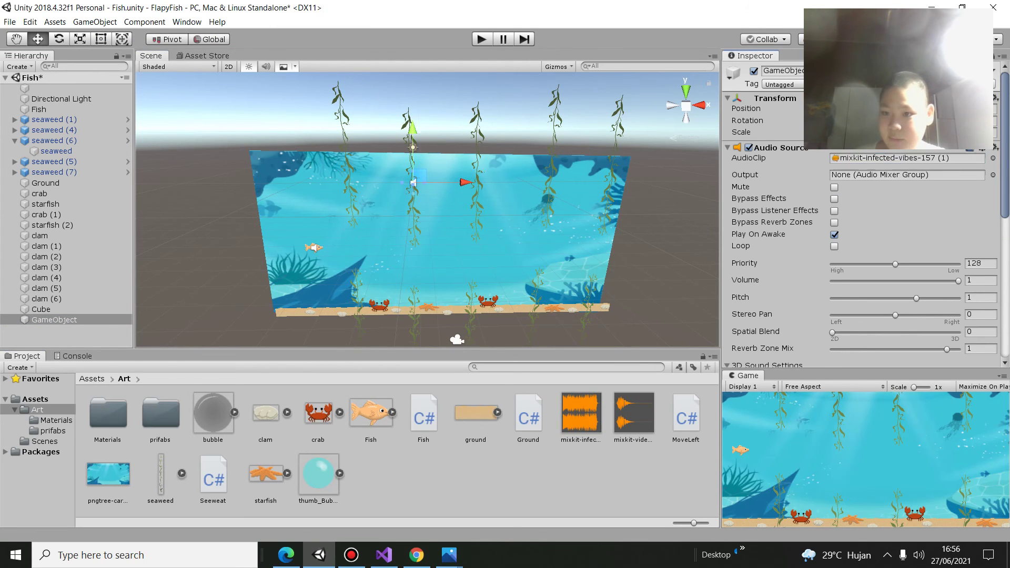
pyautogui.hotkey('ctrl', 'p')
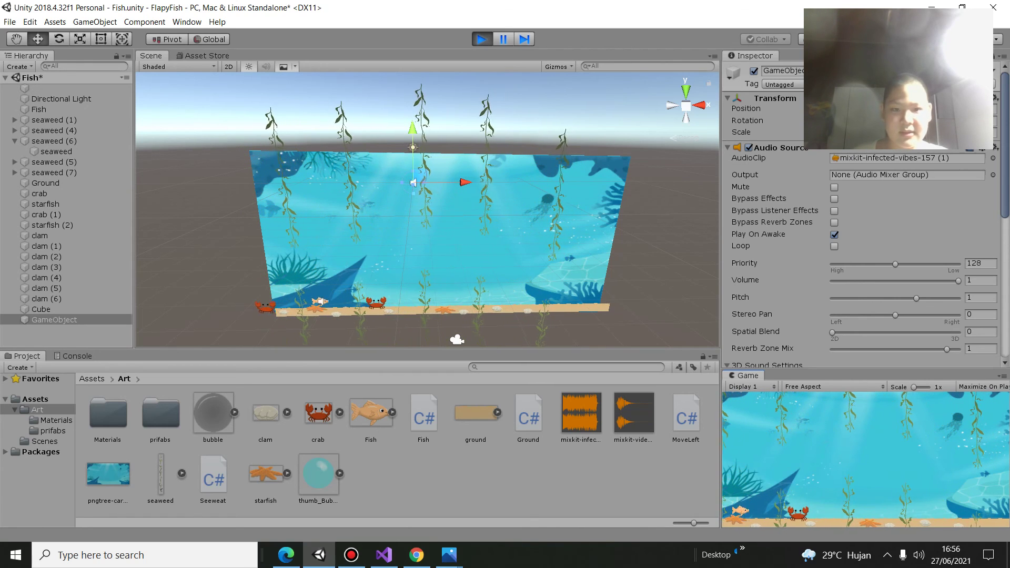
pyautogui.hotkey('ctrl', 'p')
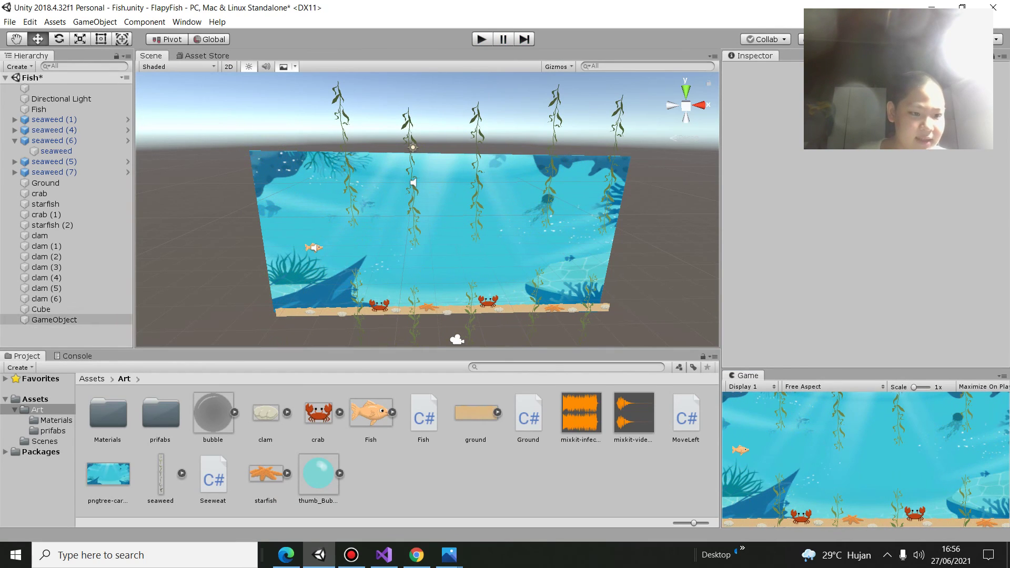
# - Rename the new GameObject to 'Sound'
pyautogui.click(54, 319)
pyautogui.click(782, 70)
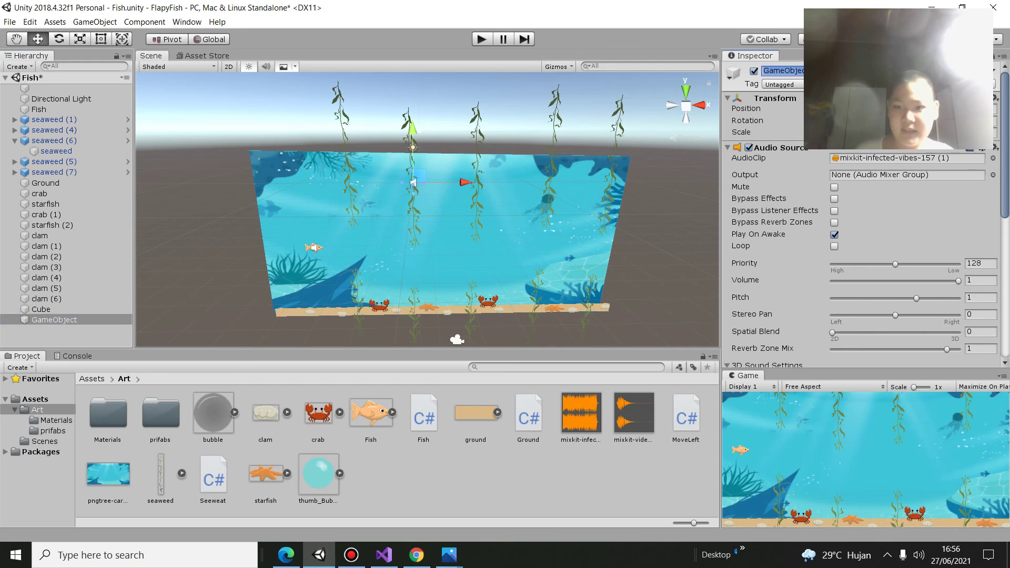
pyautogui.write('Sound')
# - Enable Bypass Listener Effects, lower the volume to 0.495, and test the music in Play mode
pyautogui.click(834, 210)
pyautogui.moveTo(958, 281); pyautogui.dragTo(898, 282)
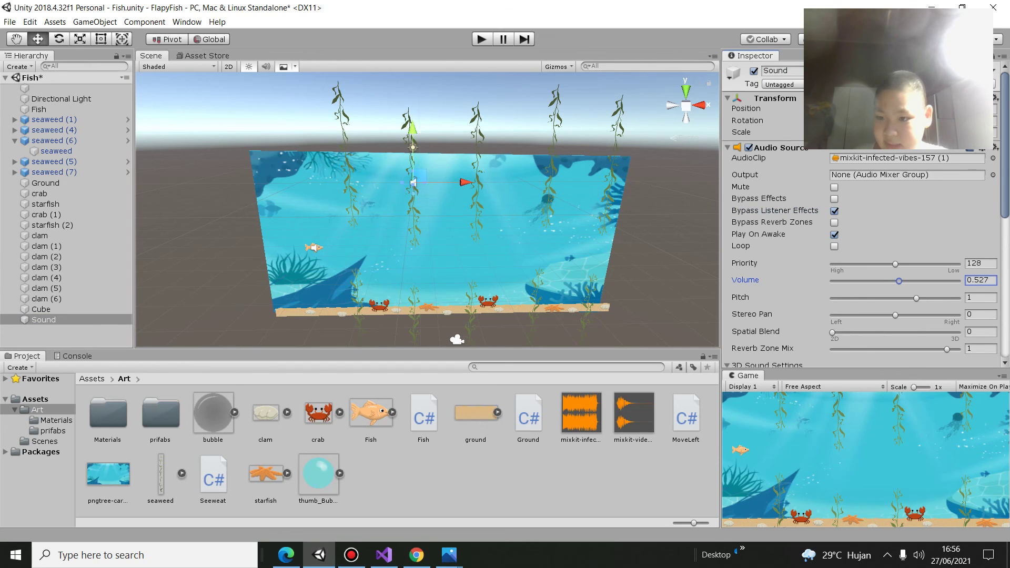
pyautogui.hotkey('ctrl', 'p')
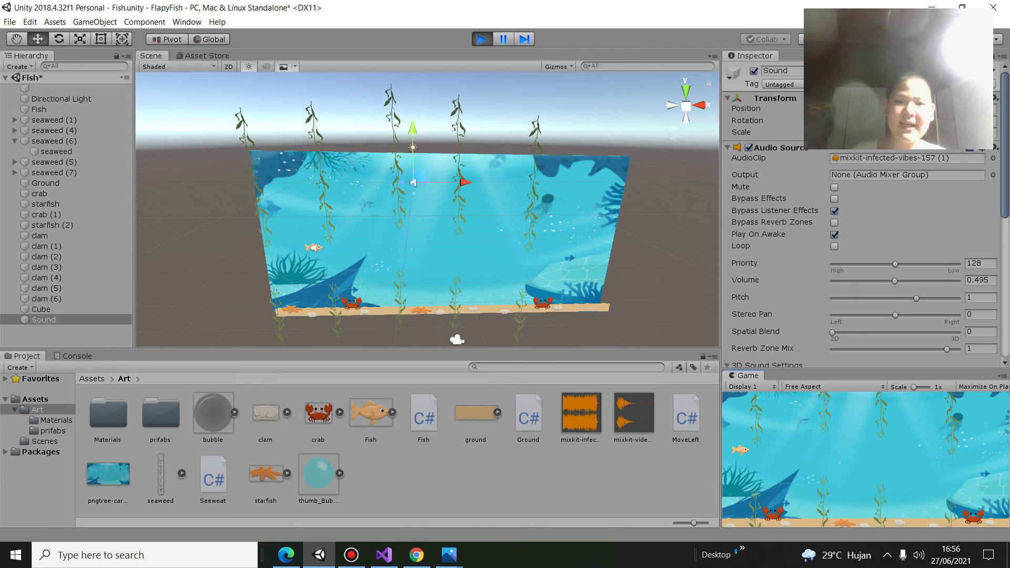
pyautogui.hotkey('ctrl', 'p')
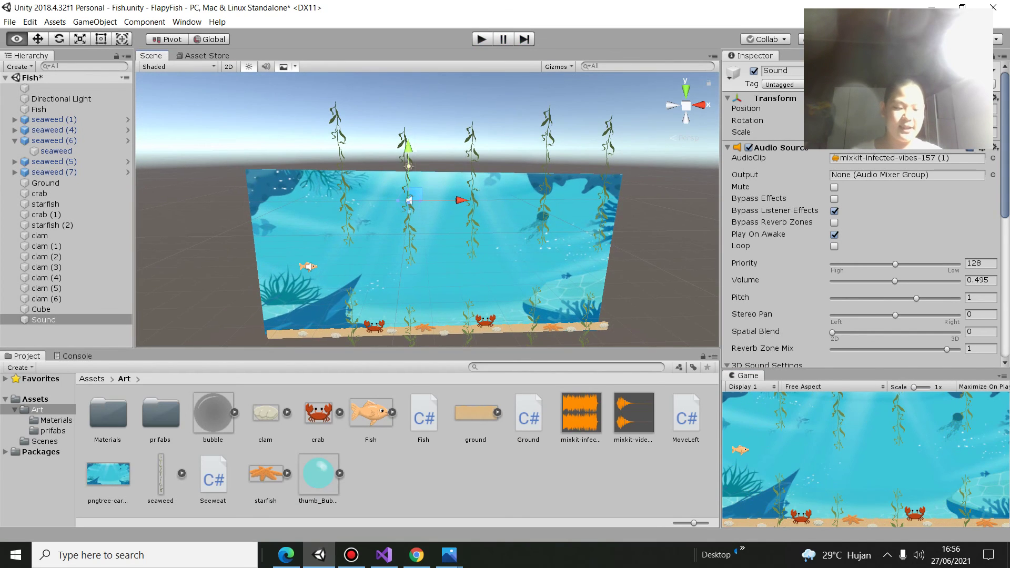
pyautogui.keyDown('alt'); pyautogui.moveTo(420, 236); pyautogui.dragTo(427, 238); pyautogui.keyUp('alt')
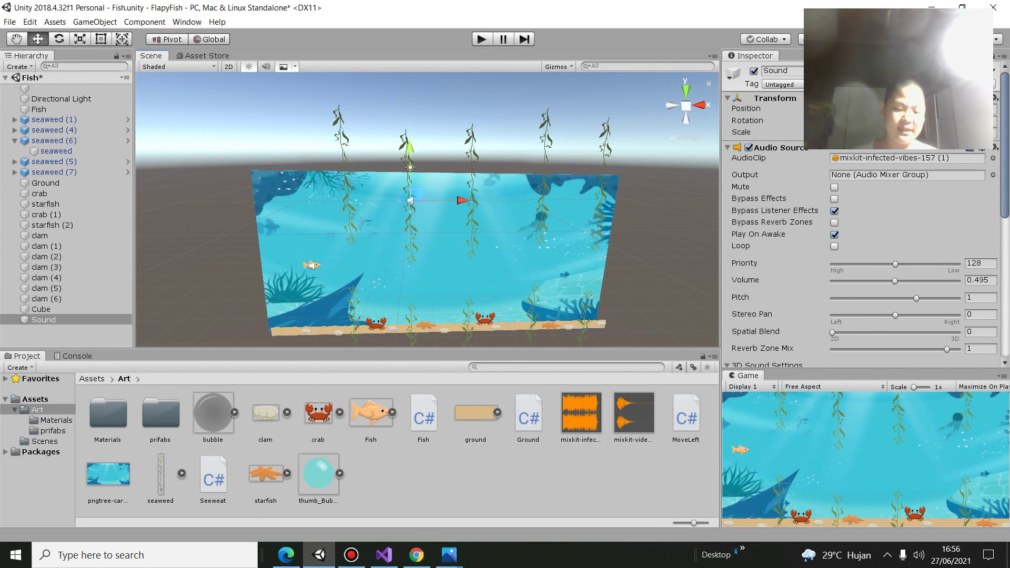